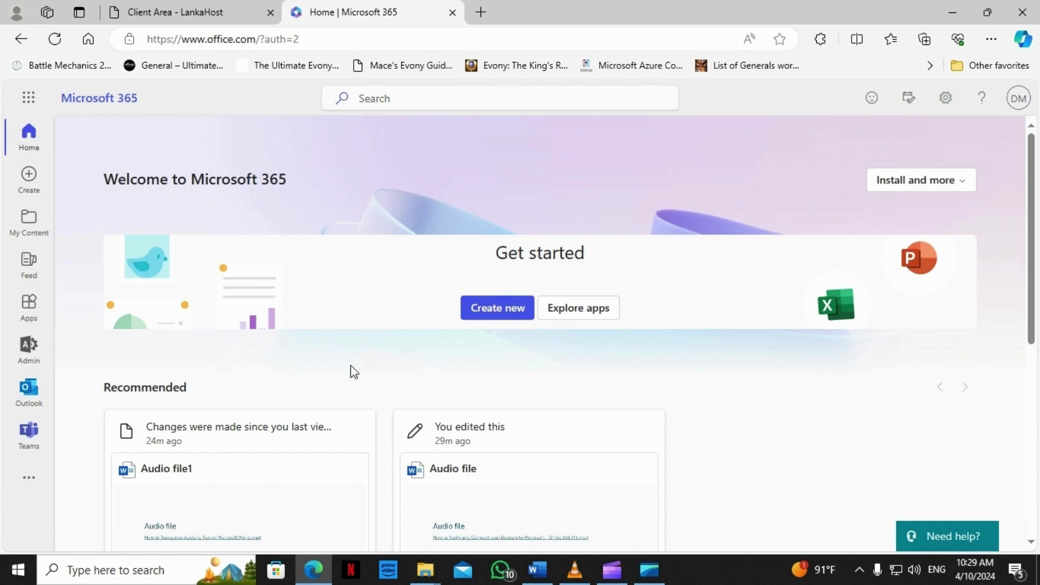
- Open the Microsoft 365 admin center and expand its navigation to show all sections and admin centers
click(28, 350)
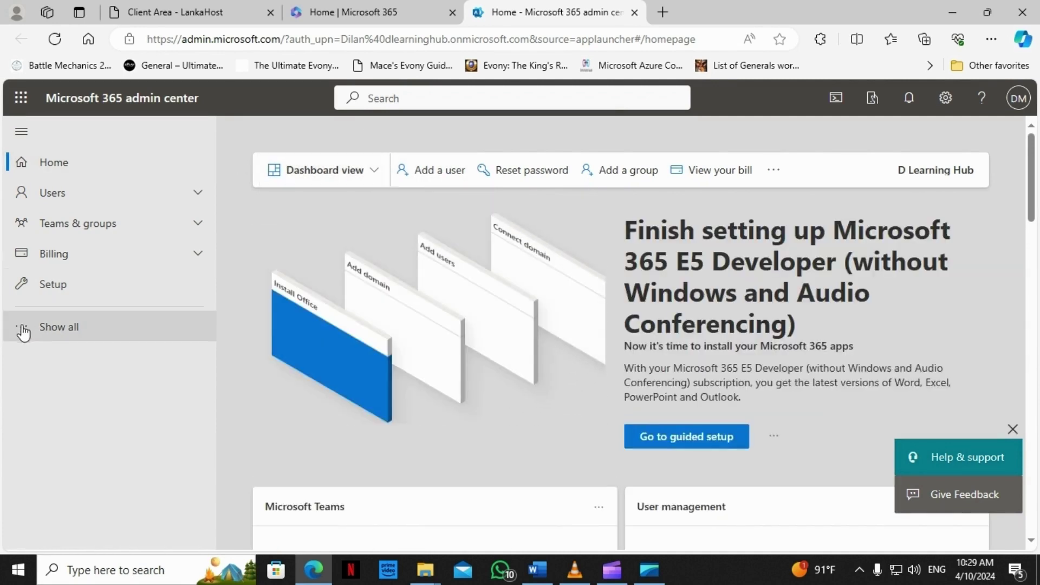
click(32, 331)
drag(223, 249, 223, 420)
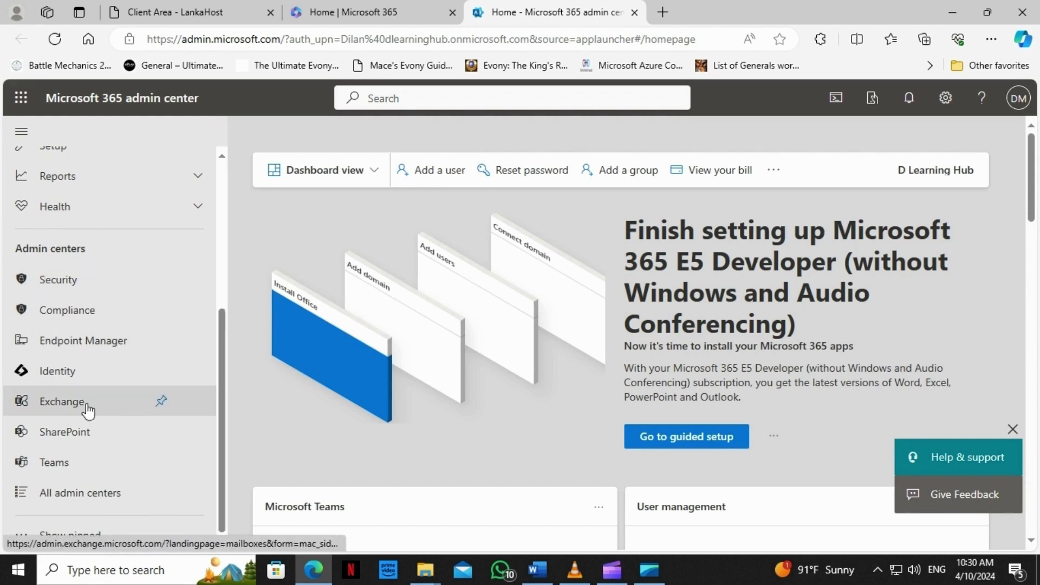
scroll(226, 433, up, 1)
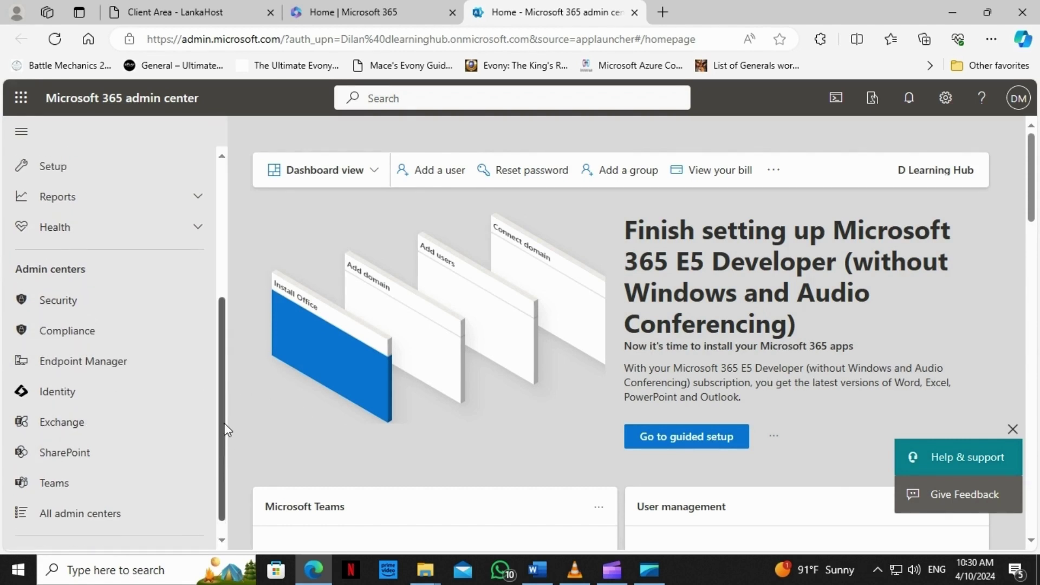
drag(226, 430, 226, 281)
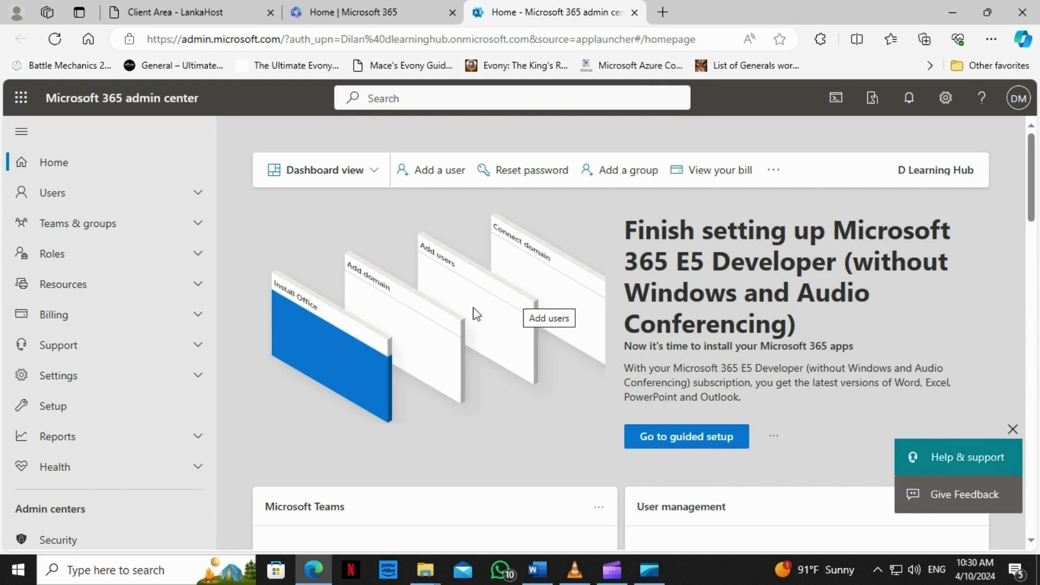
- Open the Domains page in the admin center's settings
drag(219, 271, 221, 425)
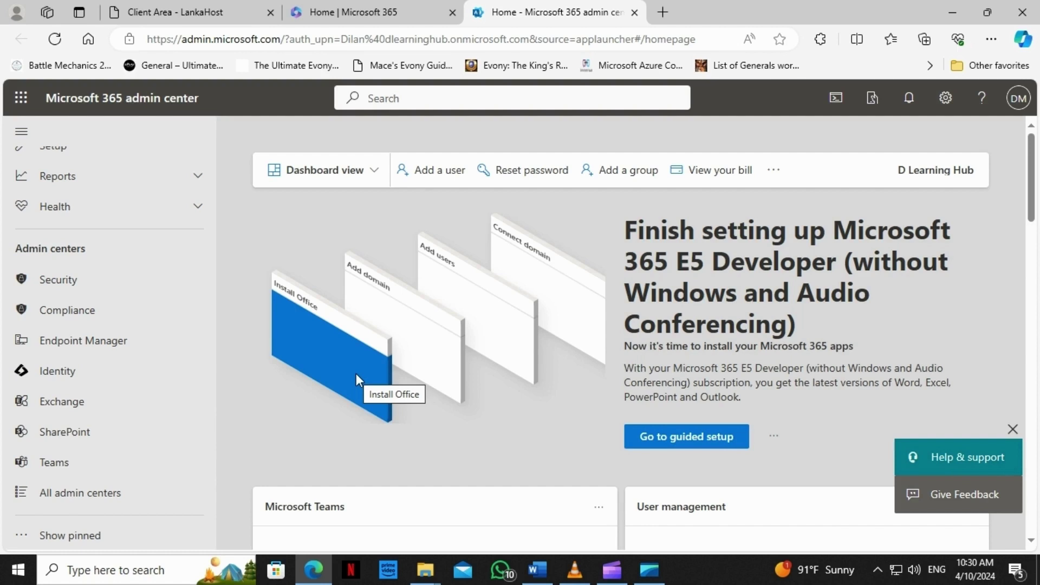
scroll(135, 364, up, 4)
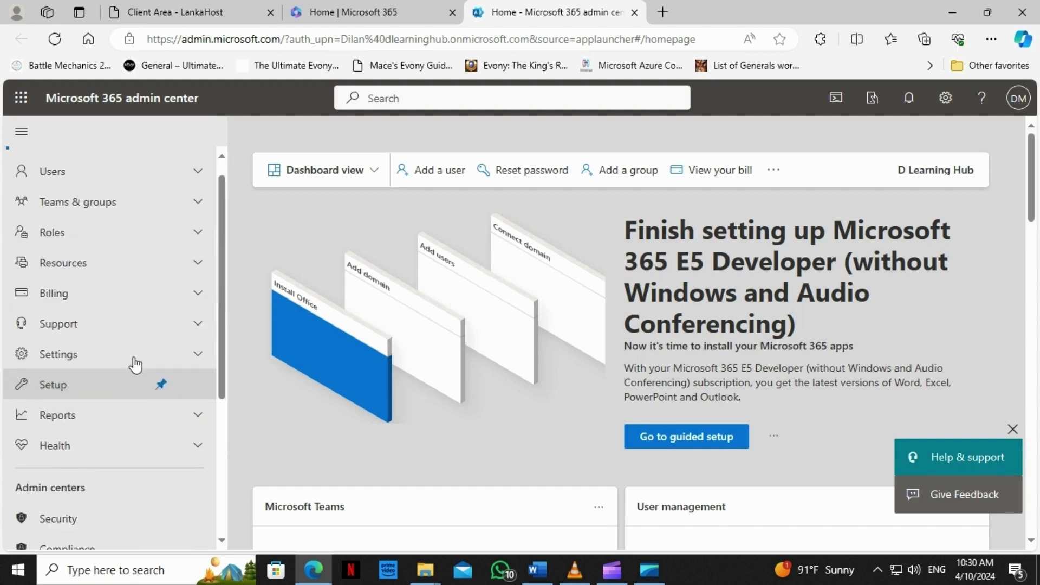
scroll(136, 364, up, 1)
scroll(133, 360, down, 3)
scroll(132, 358, up, 1)
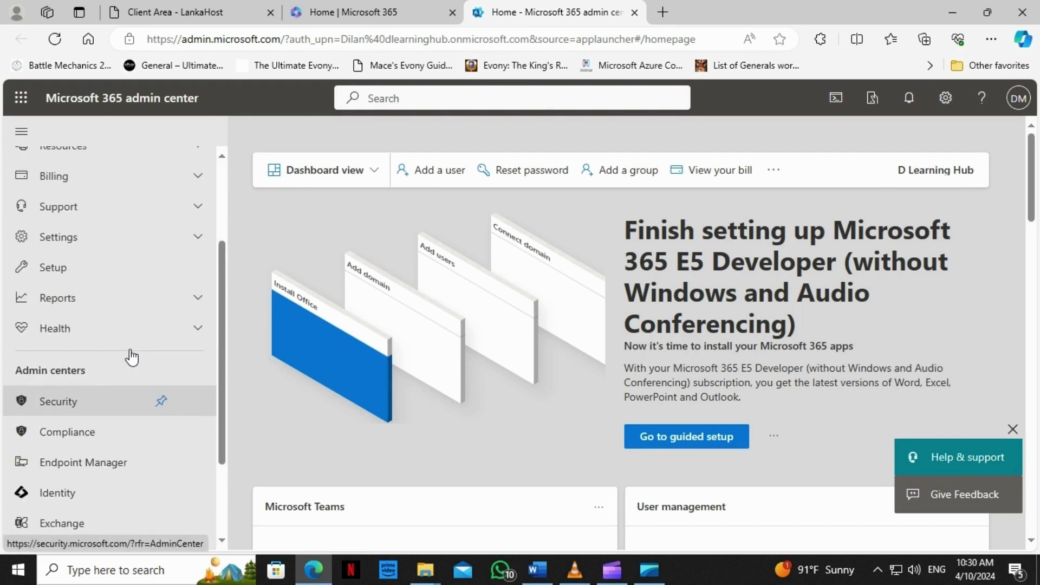
scroll(132, 358, up, 1)
click(57, 256)
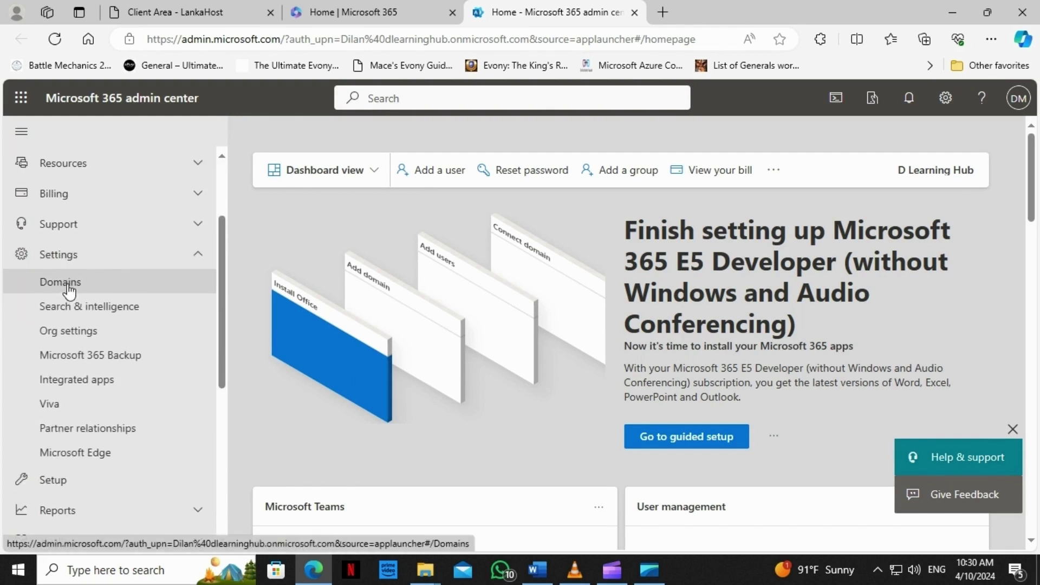
click(60, 283)
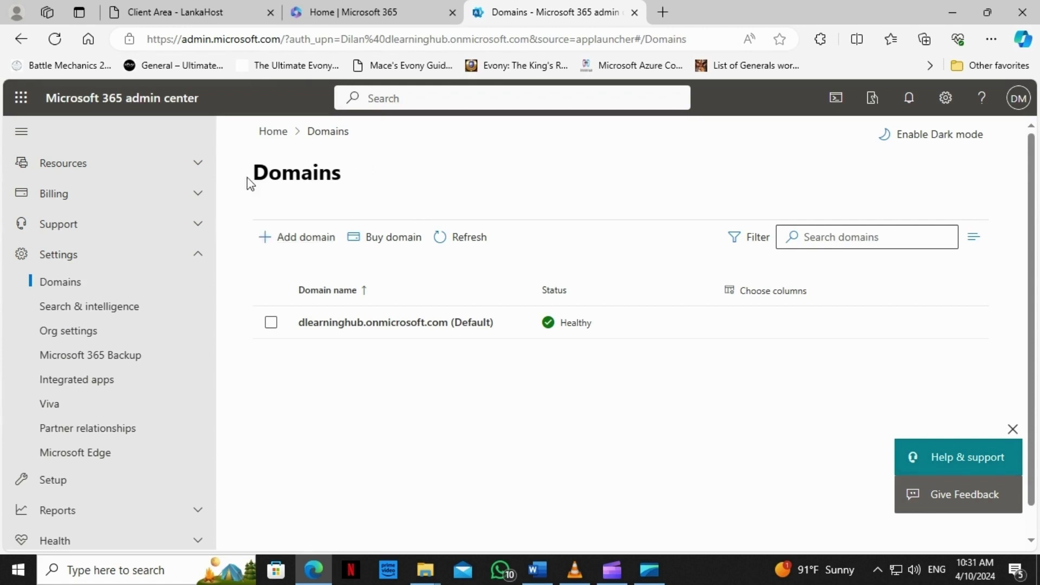
- Start adding a domain, enter dlearninghub.lk as the domain name and submit it for use
click(288, 243)
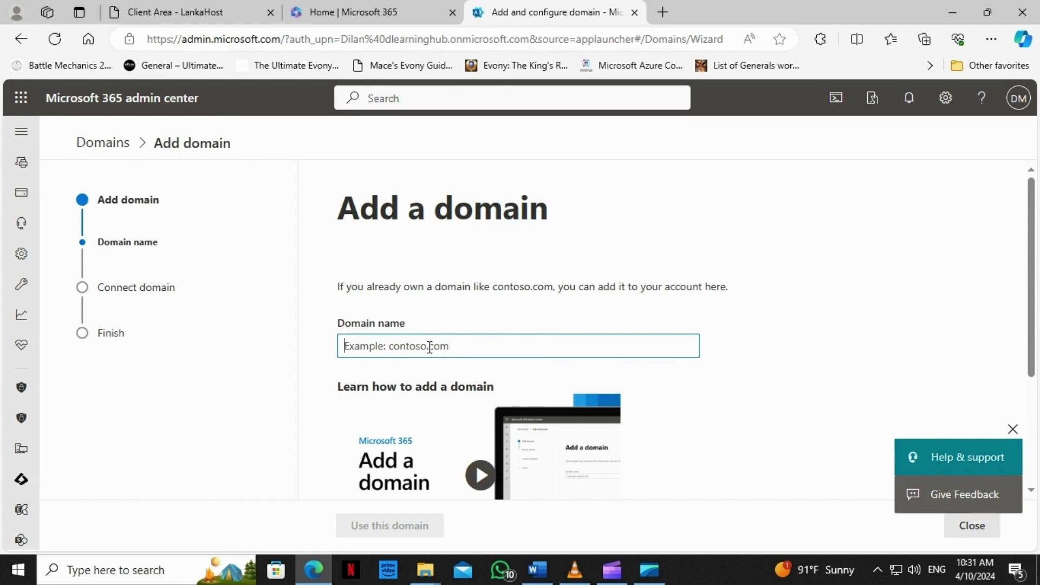
scroll(336, 463, down, 3)
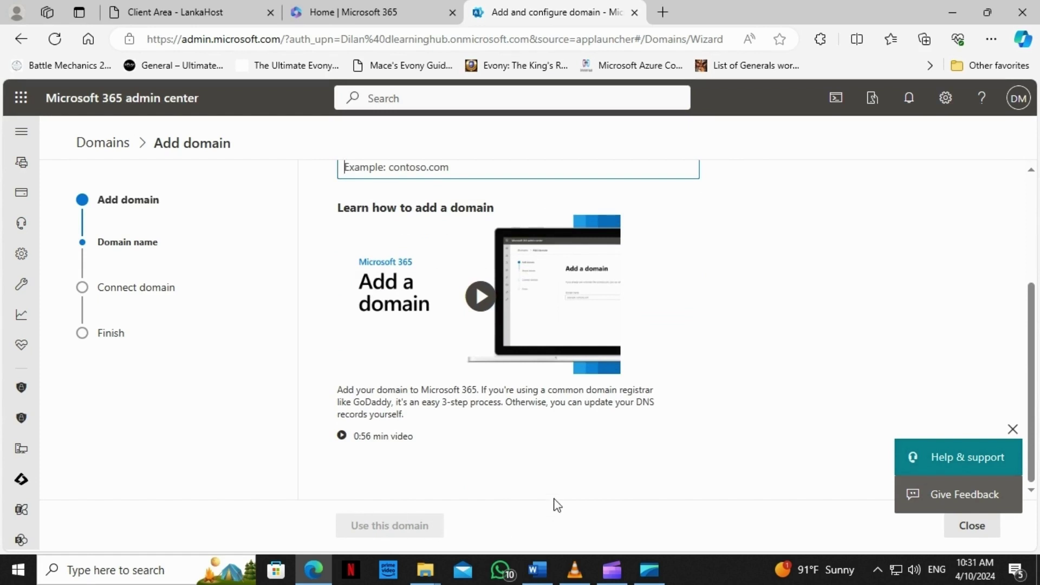
scroll(423, 244, up, 1)
scroll(715, 350, down, 1)
scroll(439, 378, up, 3)
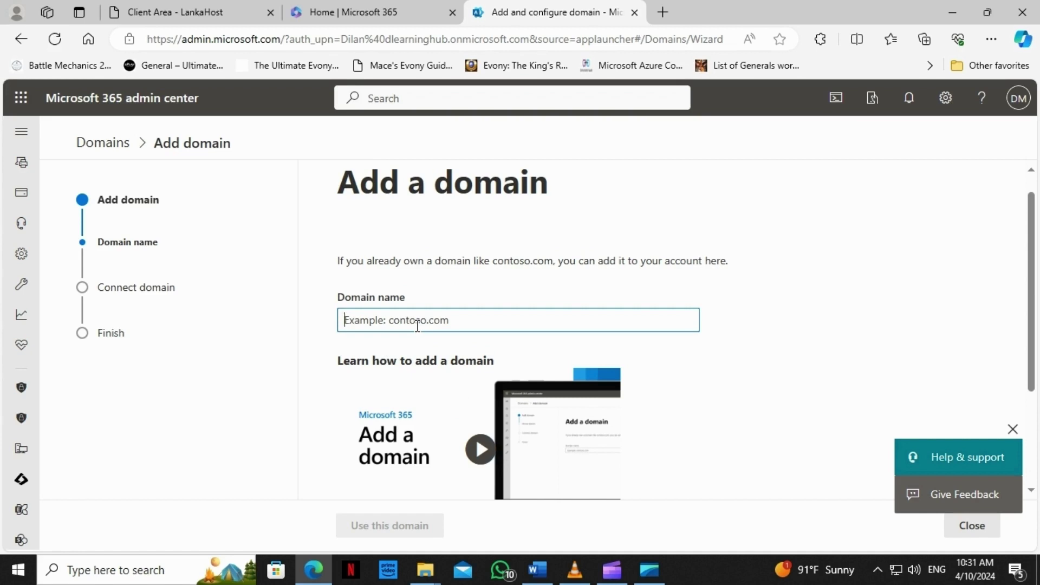
text(dlearni)
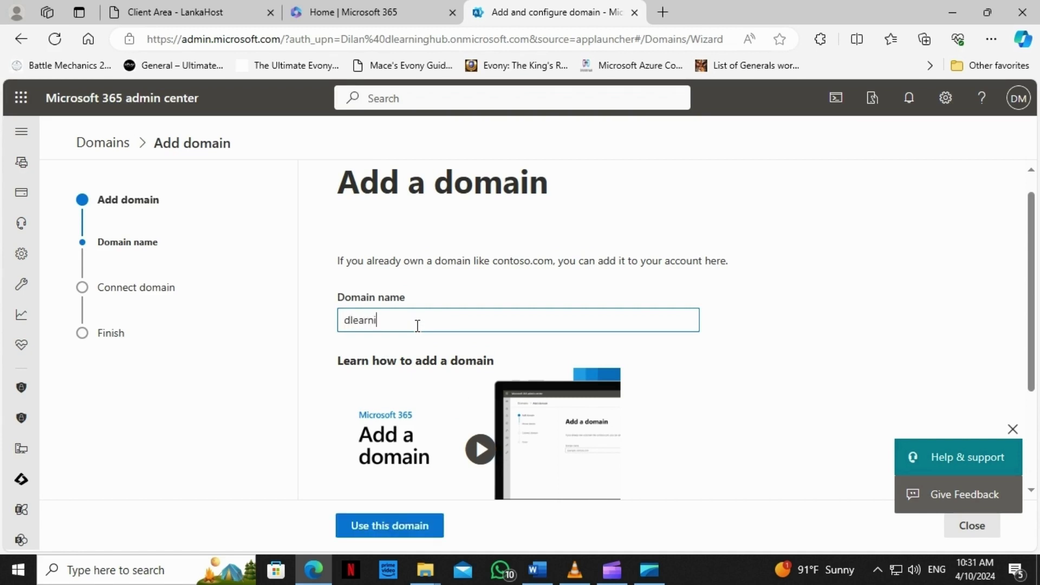
text(nghub.lk)
scroll(417, 326, down, 3)
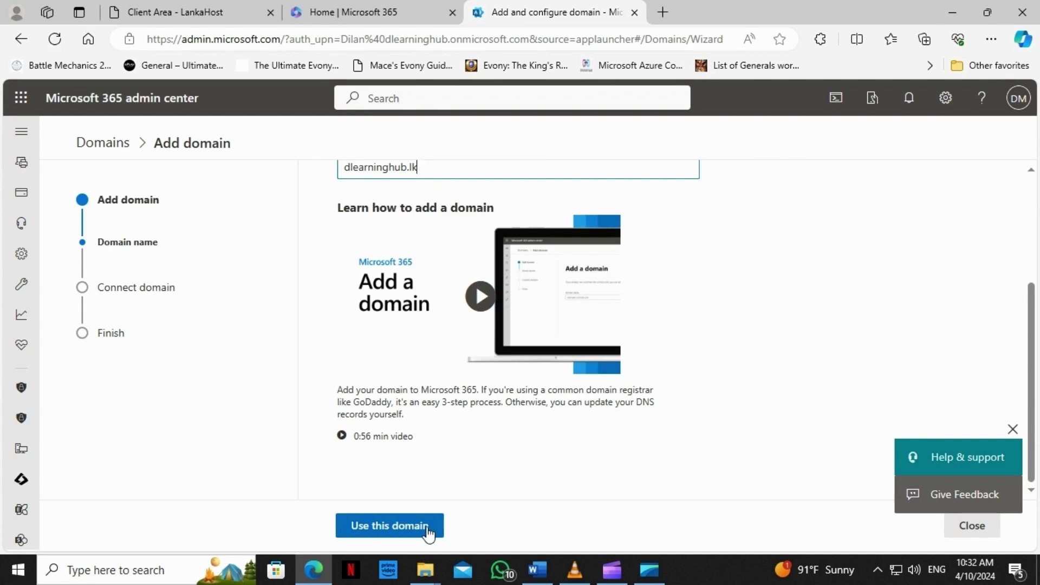
click(375, 537)
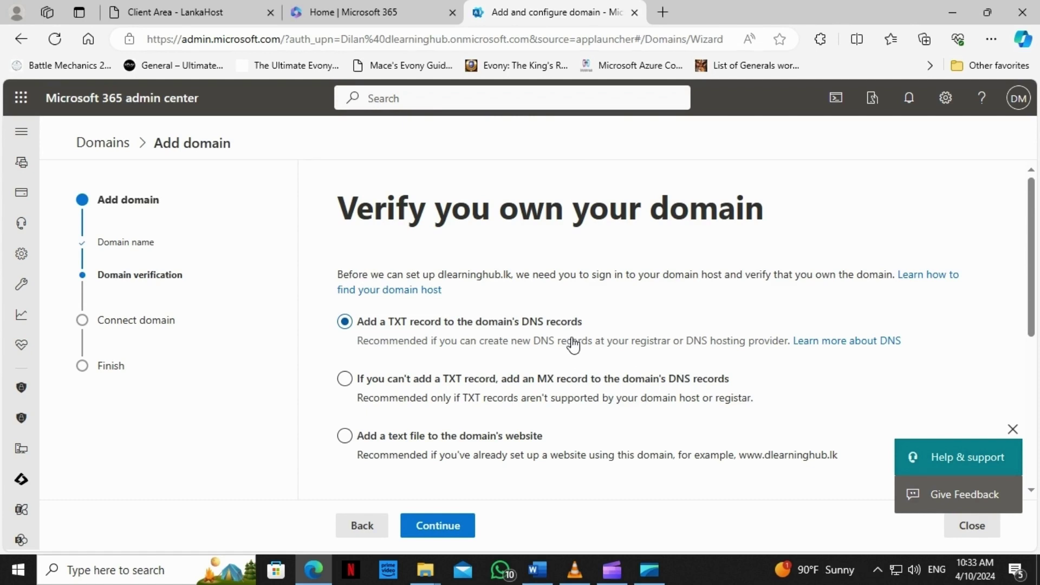
- Continue with TXT record verification for the domain and review the TXT name, value and TTL it requires
click(453, 529)
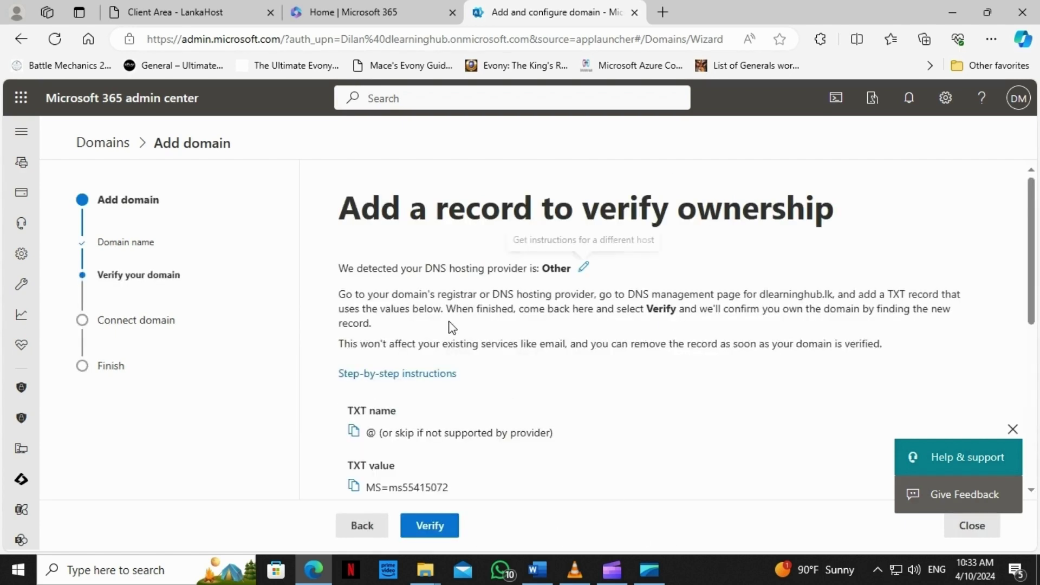
drag(1032, 253, 1033, 320)
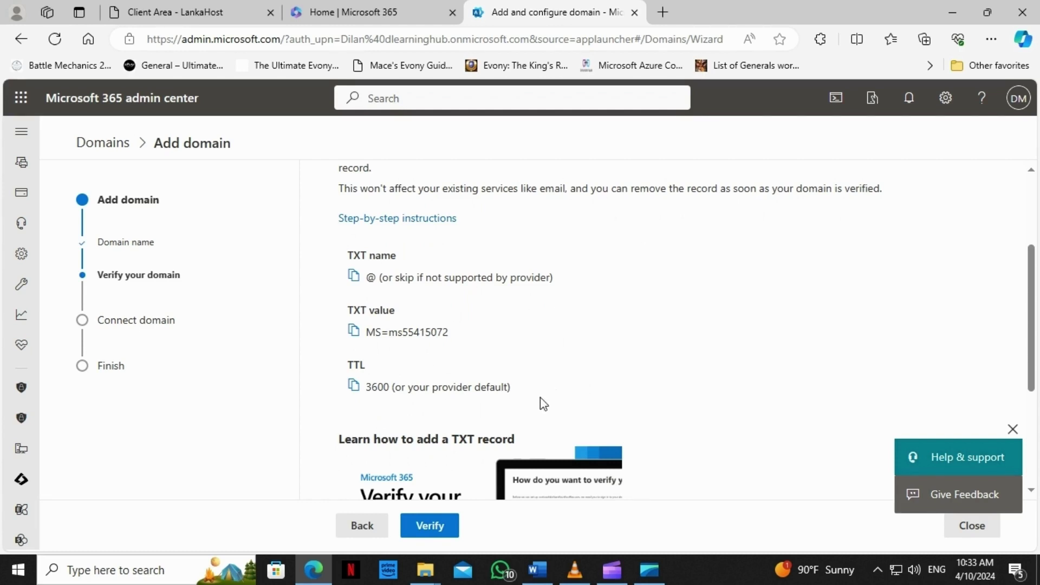
scroll(541, 402, down, 3)
scroll(625, 458, up, 4)
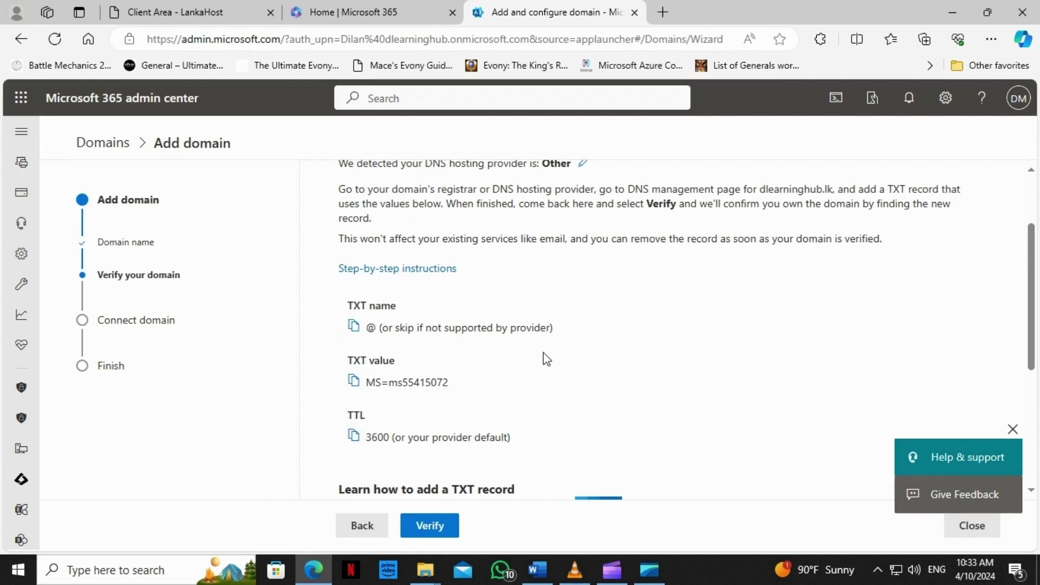
- Switch to the LankaHost client area, start a new DNS record for dlearninghub.lk and set its type to TXT
click(180, 14)
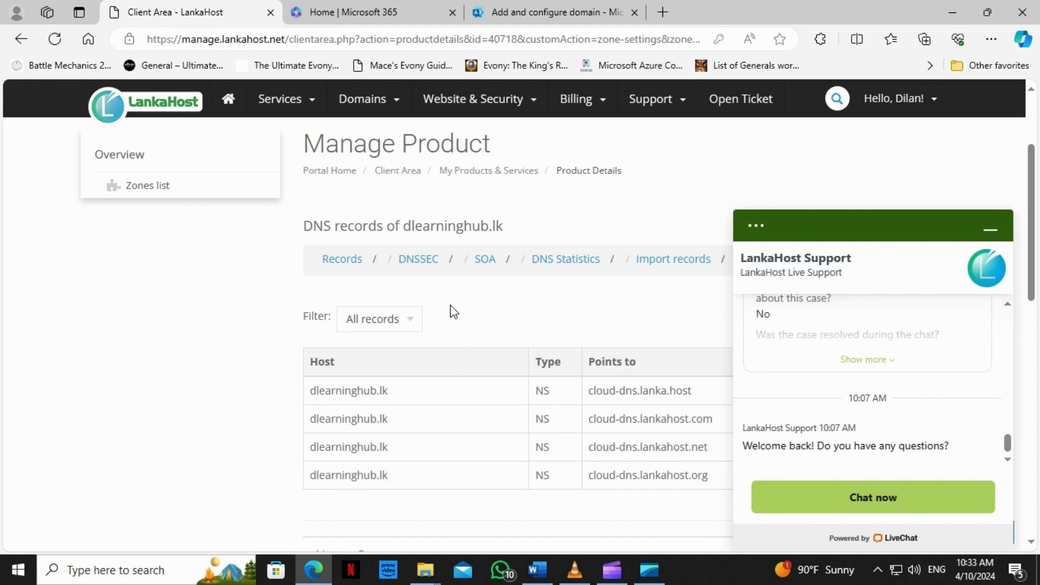
click(996, 239)
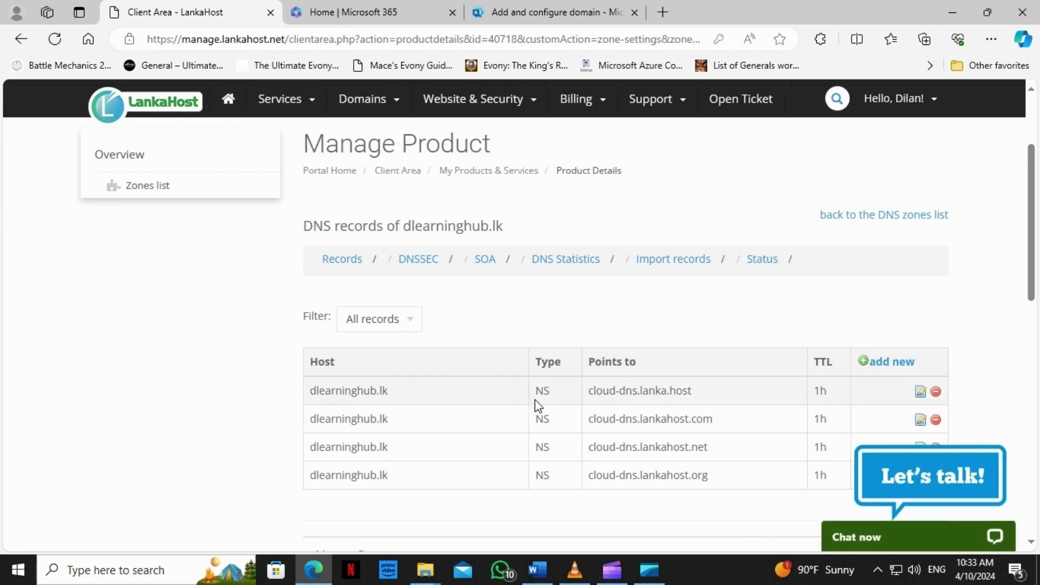
scroll(563, 414, down, 3)
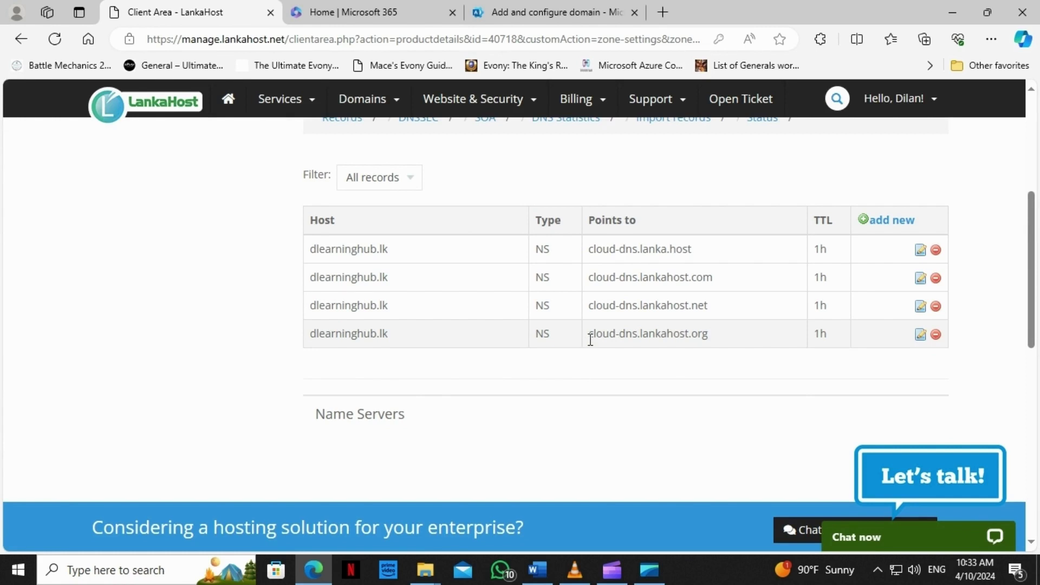
click(902, 230)
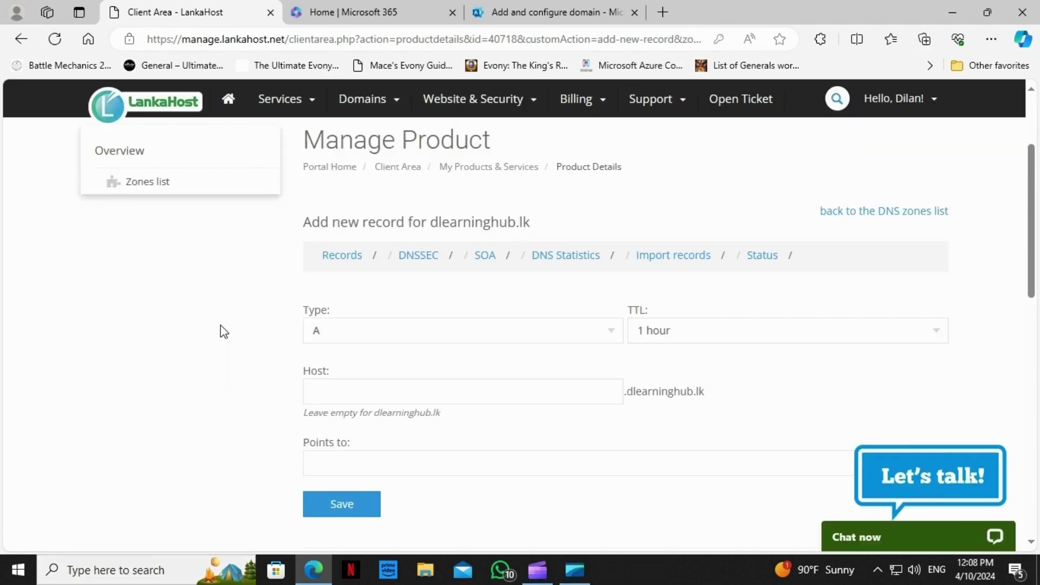
click(369, 329)
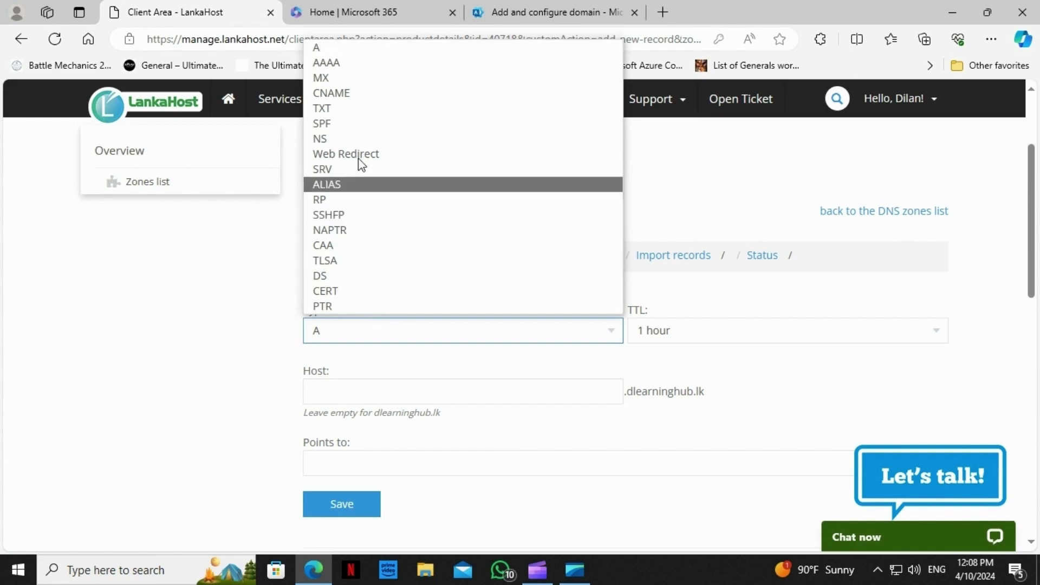
click(355, 109)
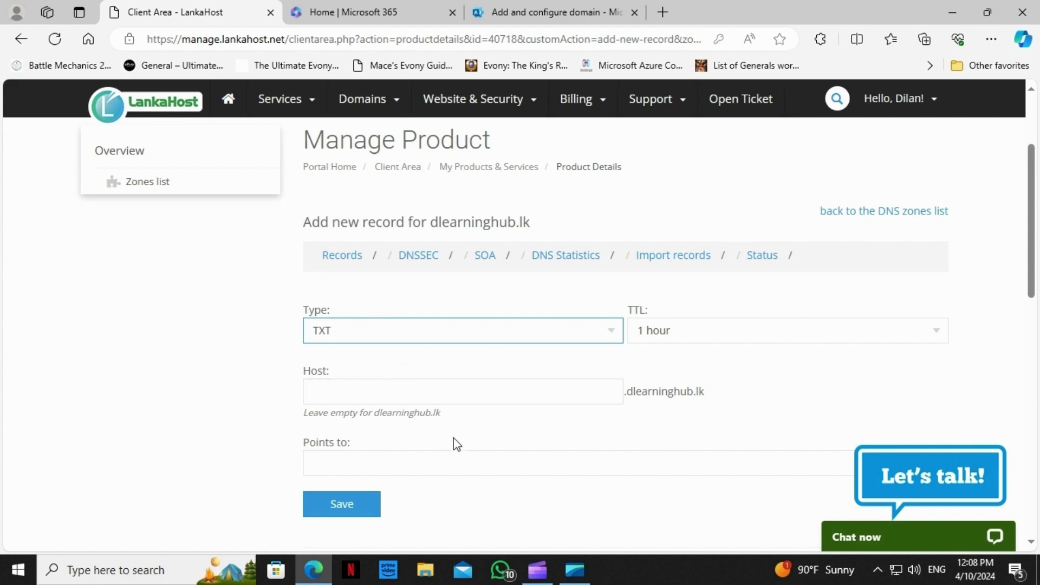
click(185, 321)
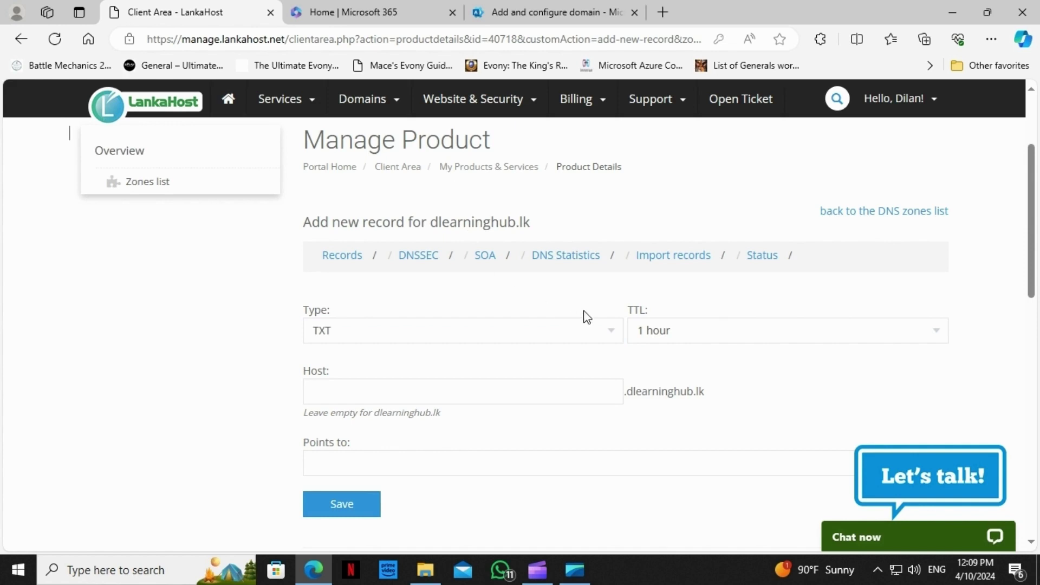
- Copy the TXT verification value from the Microsoft 365 domain wizard into the new LankaHost record's Points to field and save the record
click(554, 2)
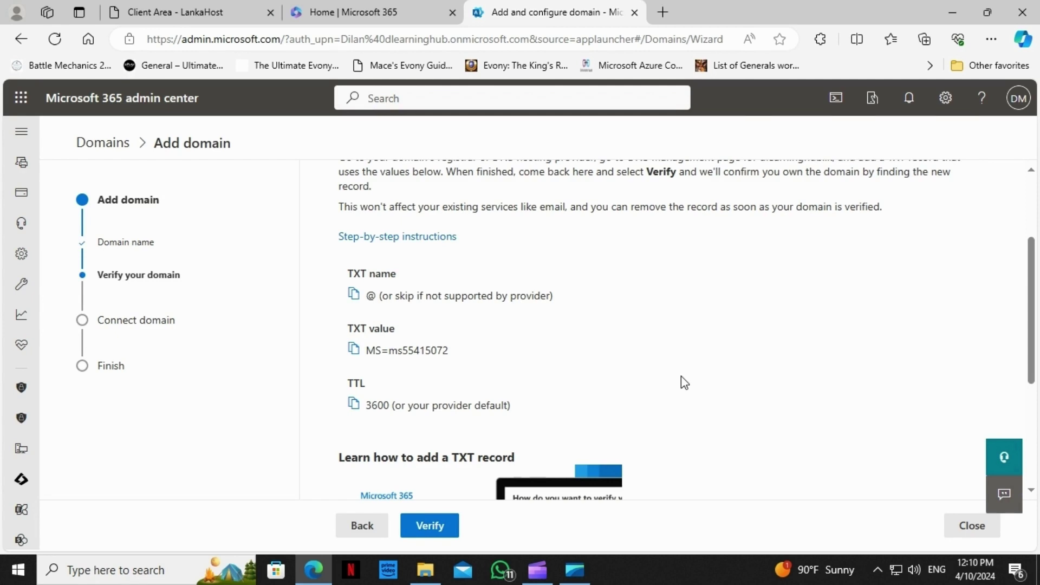
click(356, 350)
click(181, 8)
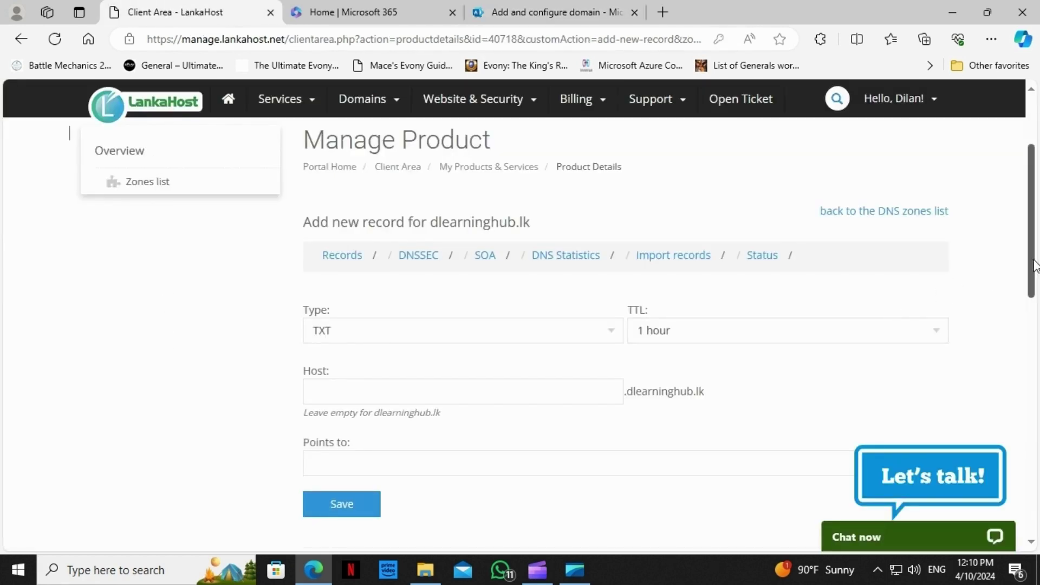
scroll(1035, 266, down, 1)
click(329, 421)
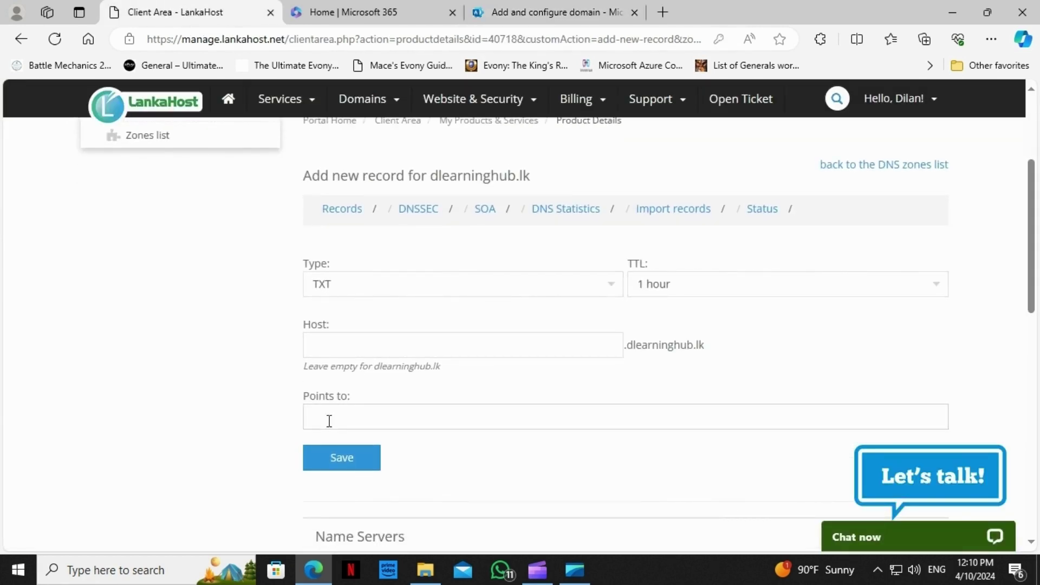
right_click(335, 422)
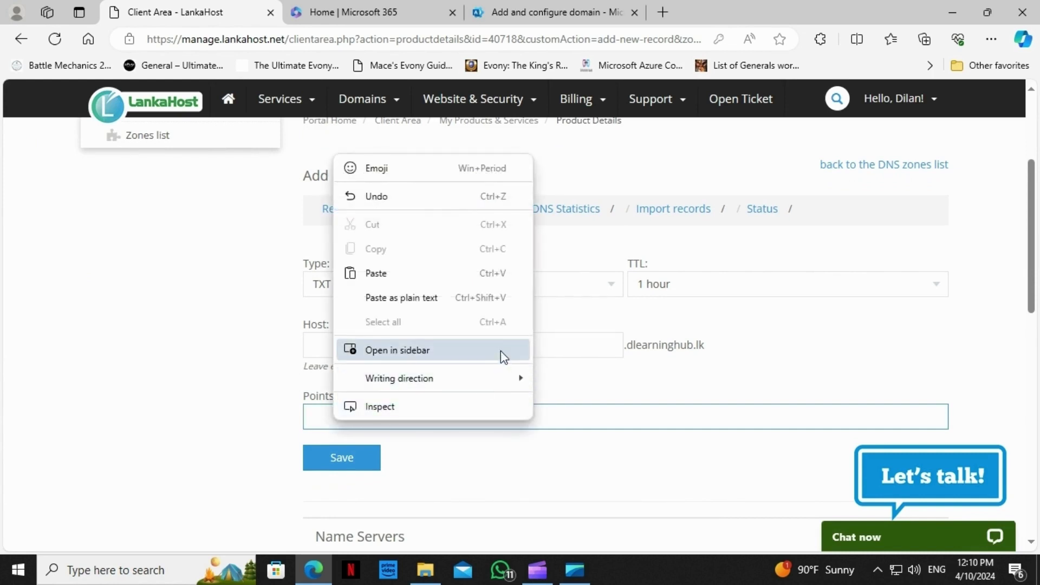
click(382, 276)
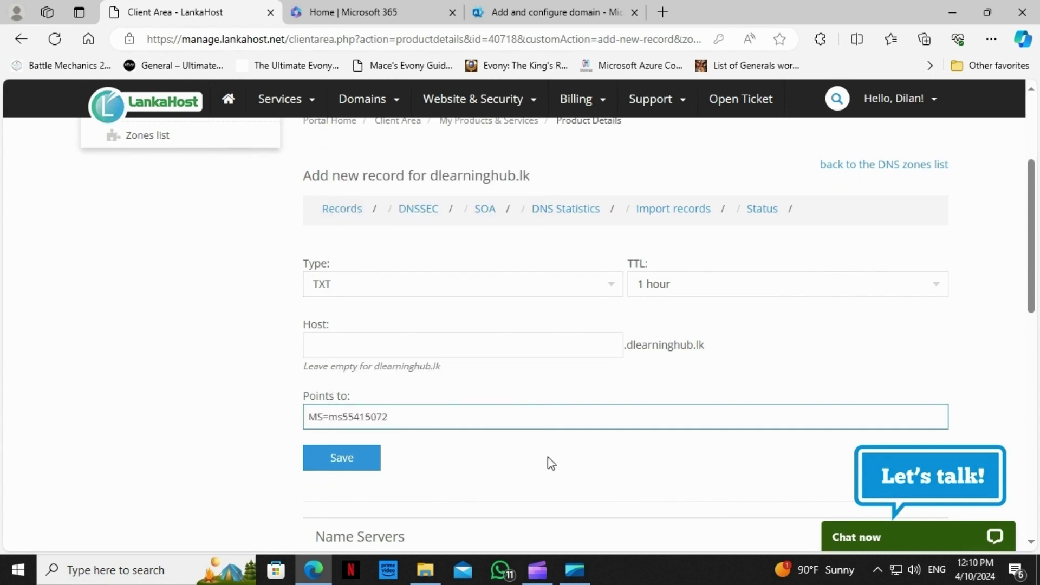
click(341, 458)
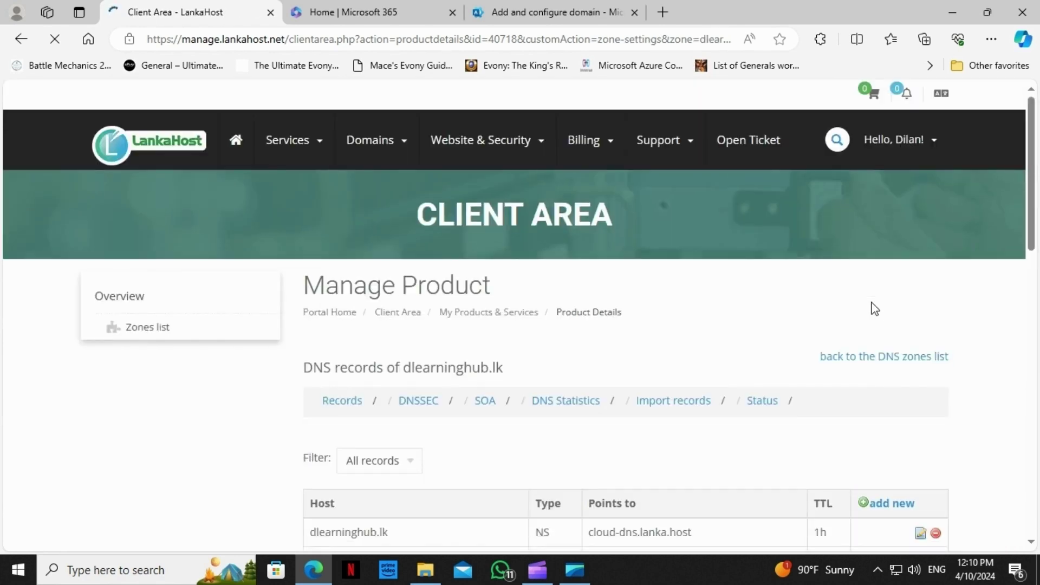
- Check the saved TXT record's TTL, host and target in its edit form, and return to the DNS record list
drag(1034, 210, 1028, 303)
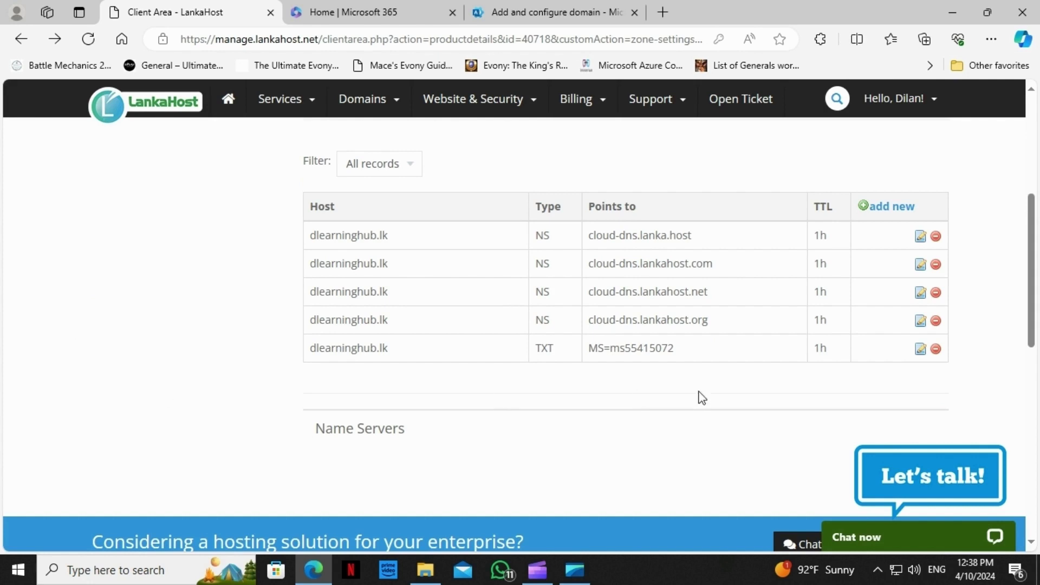
click(921, 349)
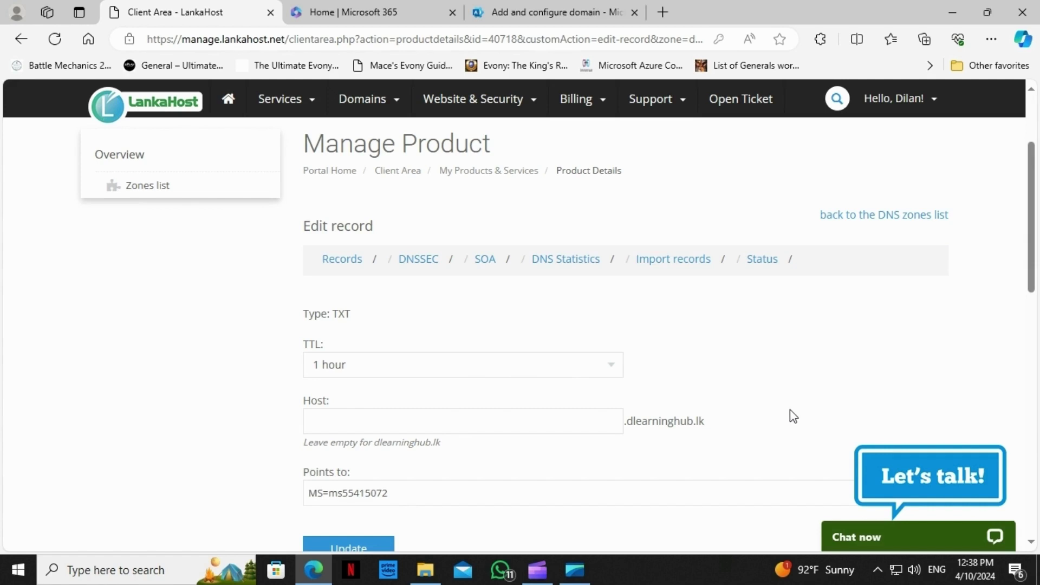
scroll(793, 416, down, 2)
click(362, 488)
scroll(724, 360, down, 2)
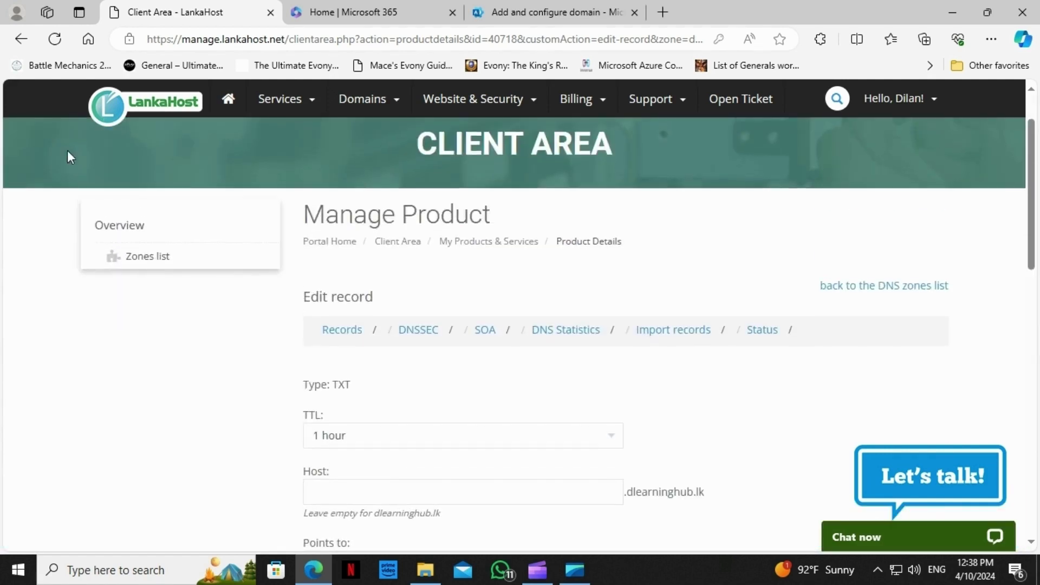
click(21, 39)
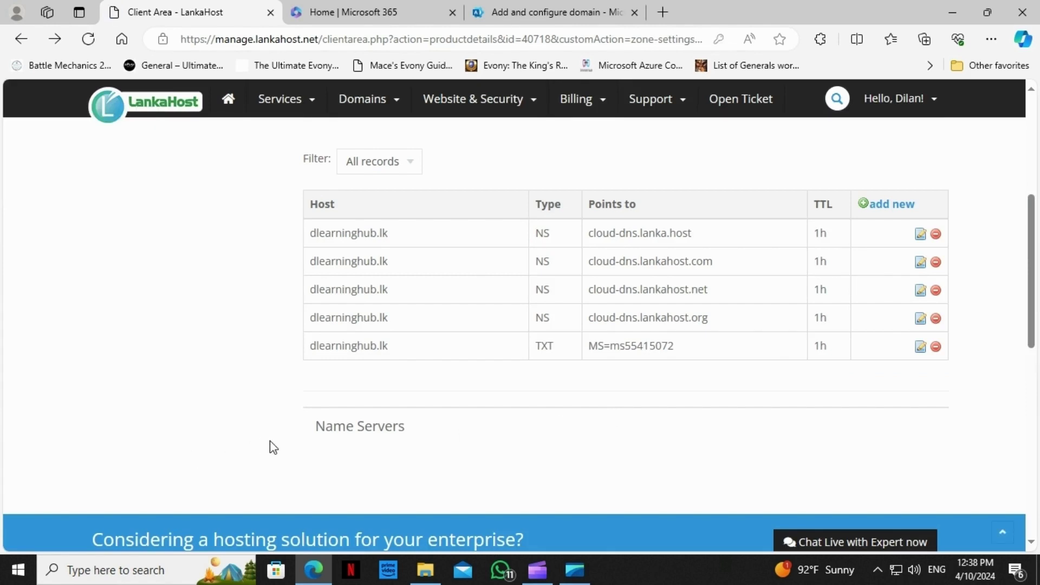
- Reload the LankaHost DNS record list, switch to the Microsoft 365 domain wizard and verify ownership of dlearninghub.lk
click(89, 38)
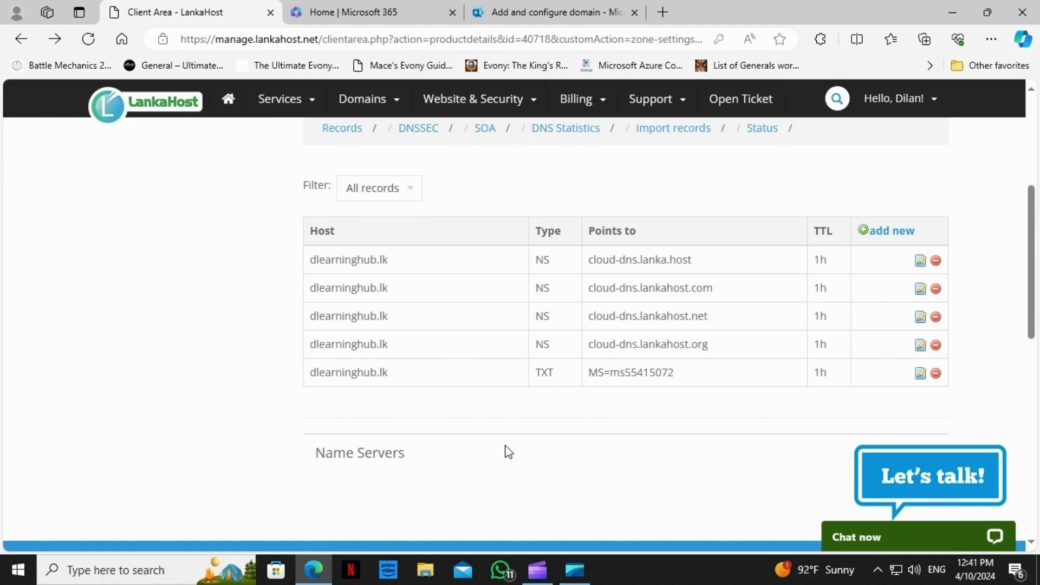
click(549, 11)
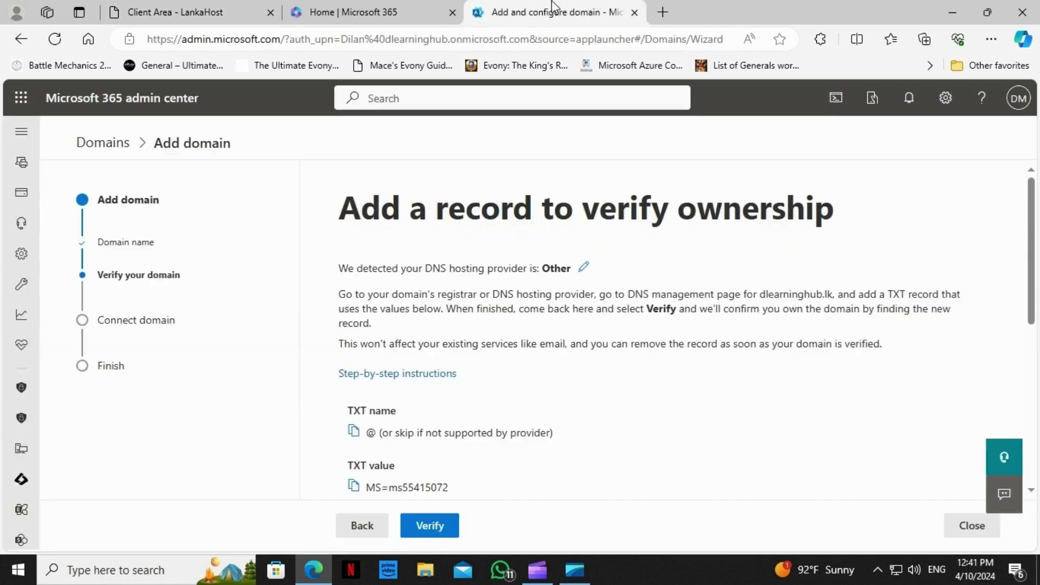
scroll(670, 300, down, 5)
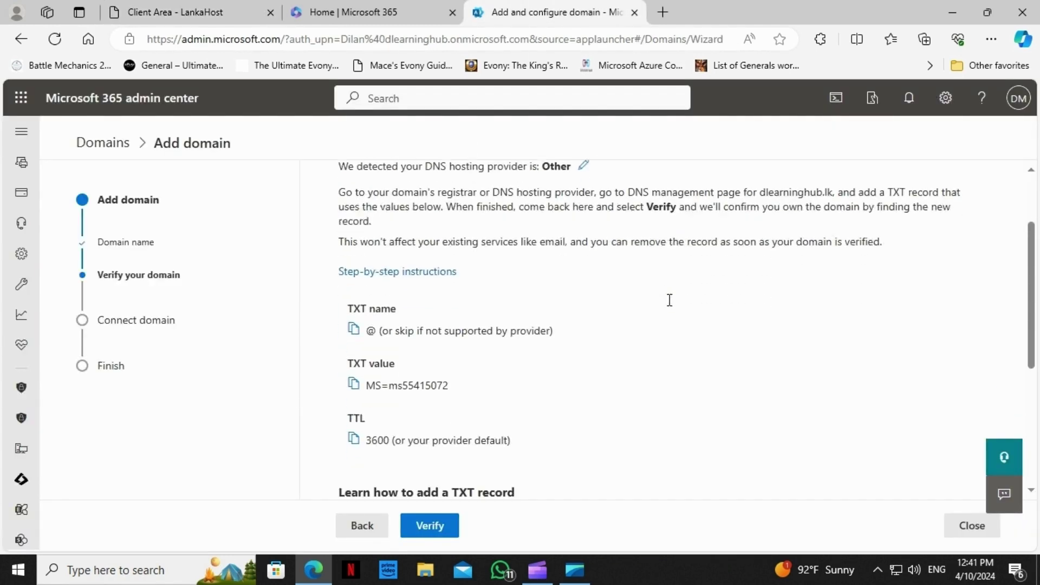
click(430, 529)
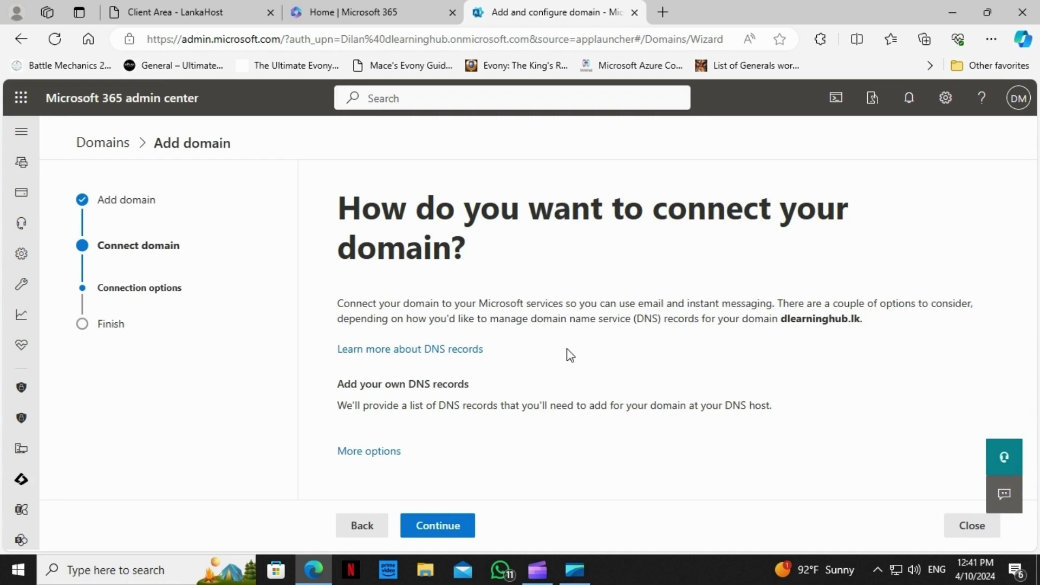
- Continue with the "Add your own DNS records" connection option and expand the advanced options below the required DNS records
scroll(682, 423, down, 2)
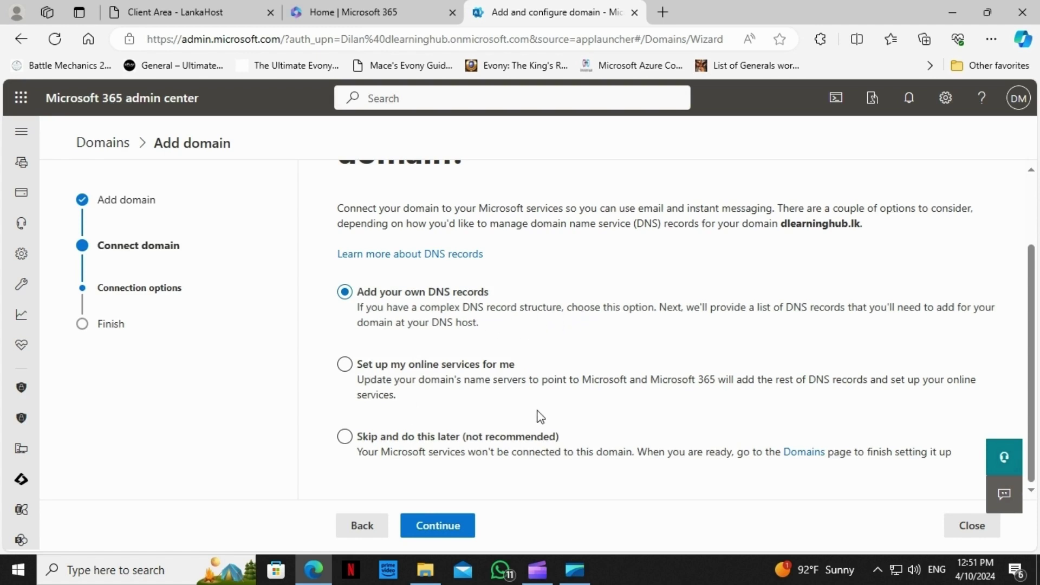
click(440, 528)
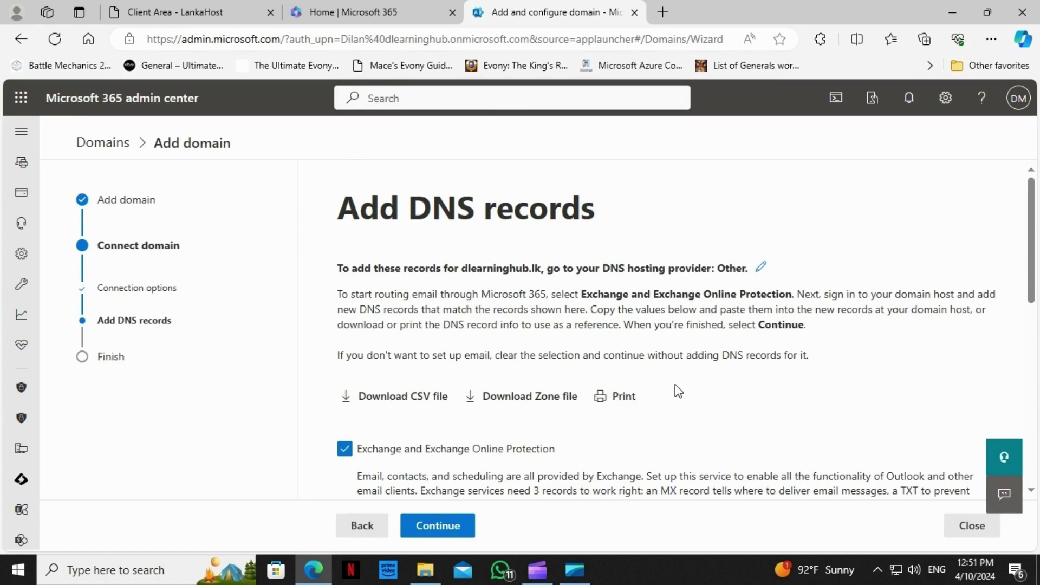
scroll(735, 377, down, 3)
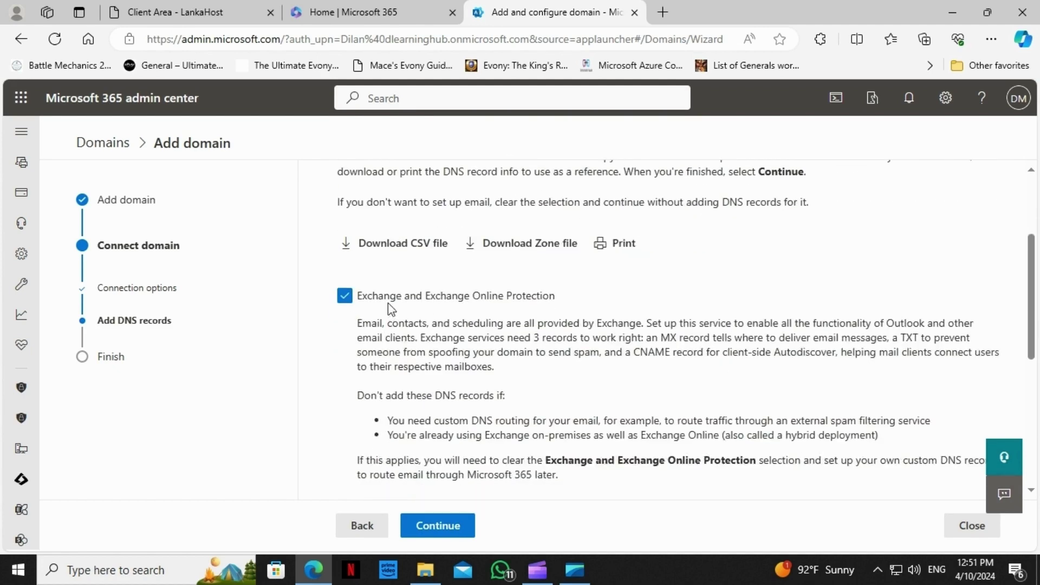
scroll(471, 311, down, 5)
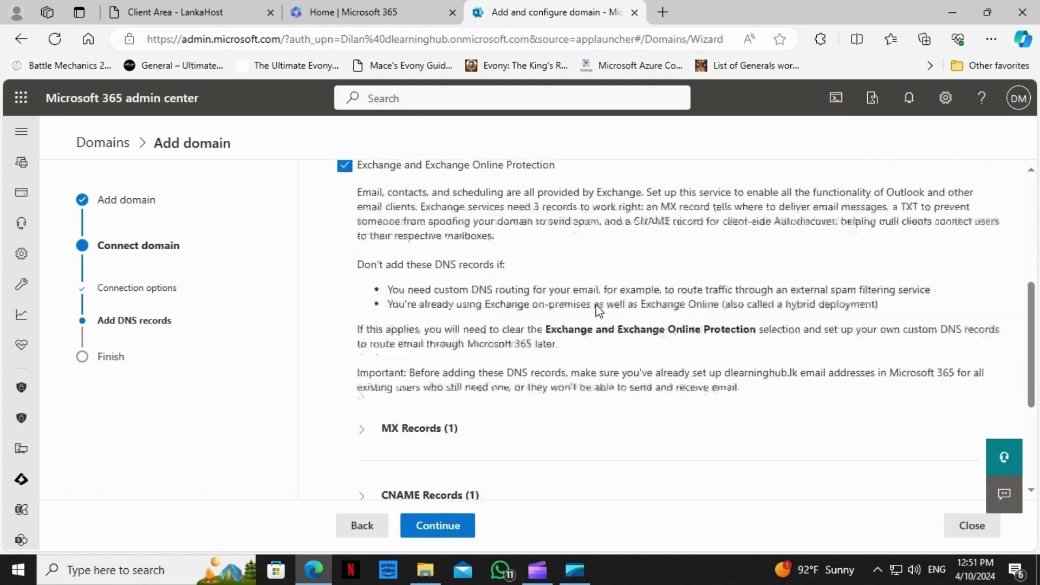
scroll(571, 379, down, 1)
click(420, 440)
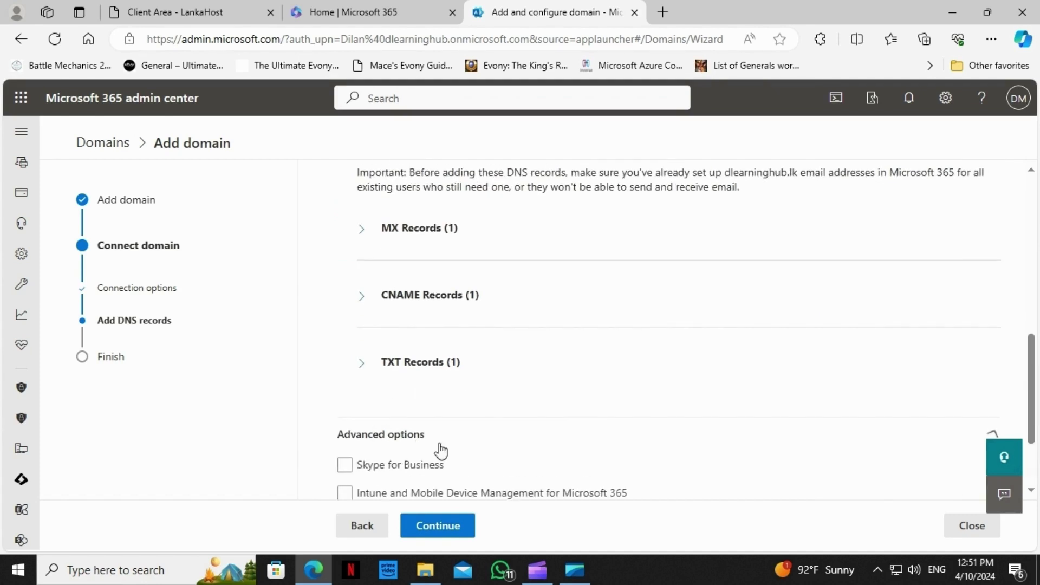
scroll(700, 394, down, 2)
click(344, 353)
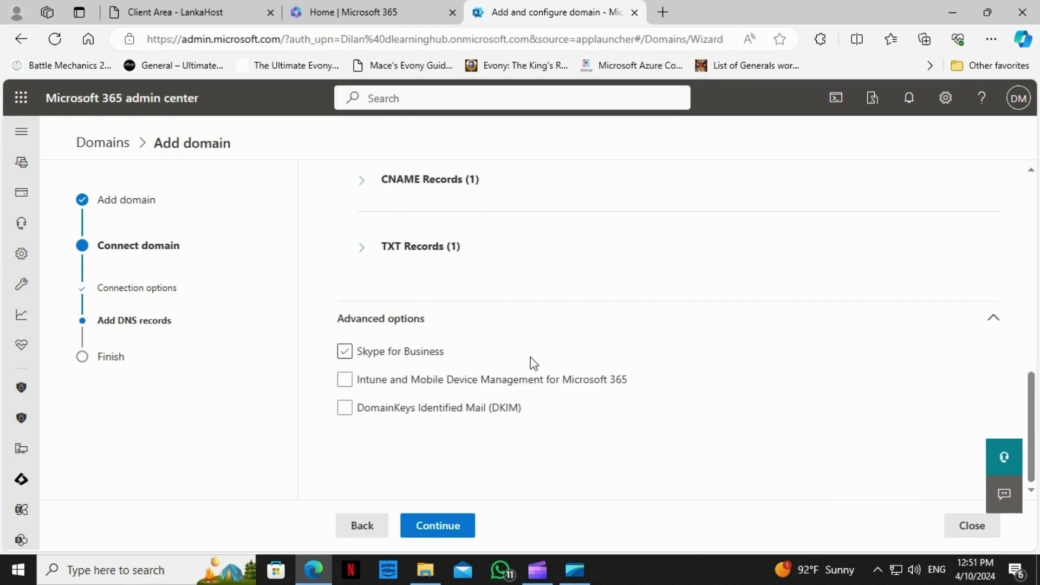
click(412, 352)
click(390, 386)
click(390, 387)
click(407, 410)
click(401, 411)
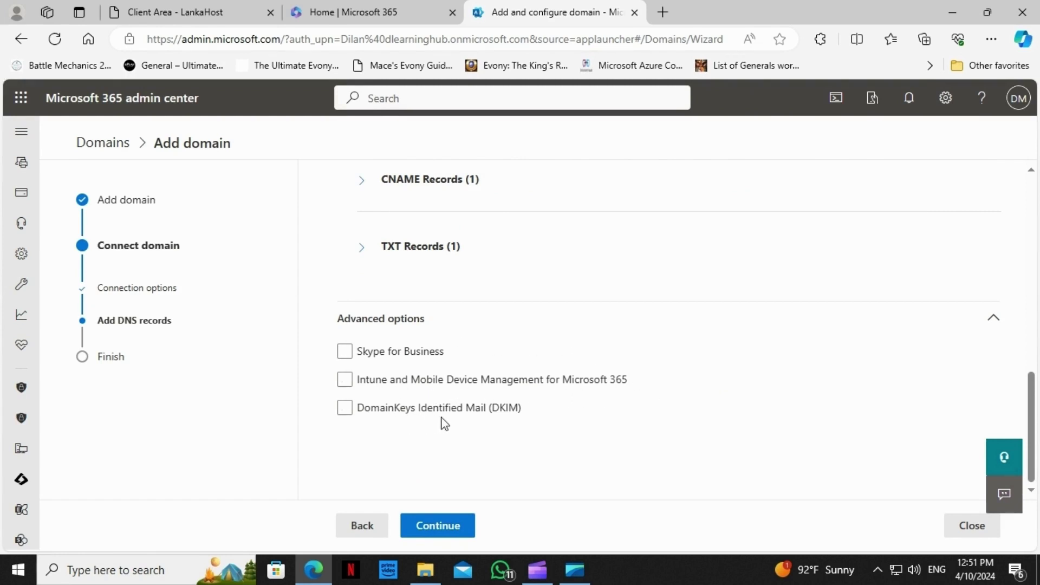
click(519, 416)
click(638, 413)
click(807, 350)
click(802, 352)
click(532, 379)
click(531, 380)
- Expand the MX record required for Exchange Online to examine its host name, target address, priority and TTL
scroll(653, 343, up, 5)
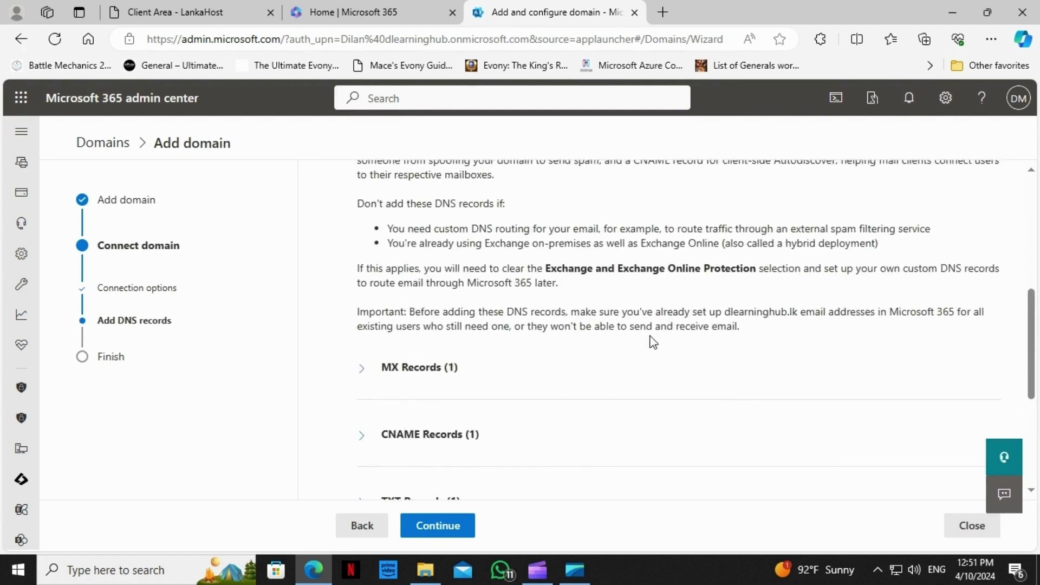
scroll(652, 342, up, 3)
scroll(653, 336, down, 4)
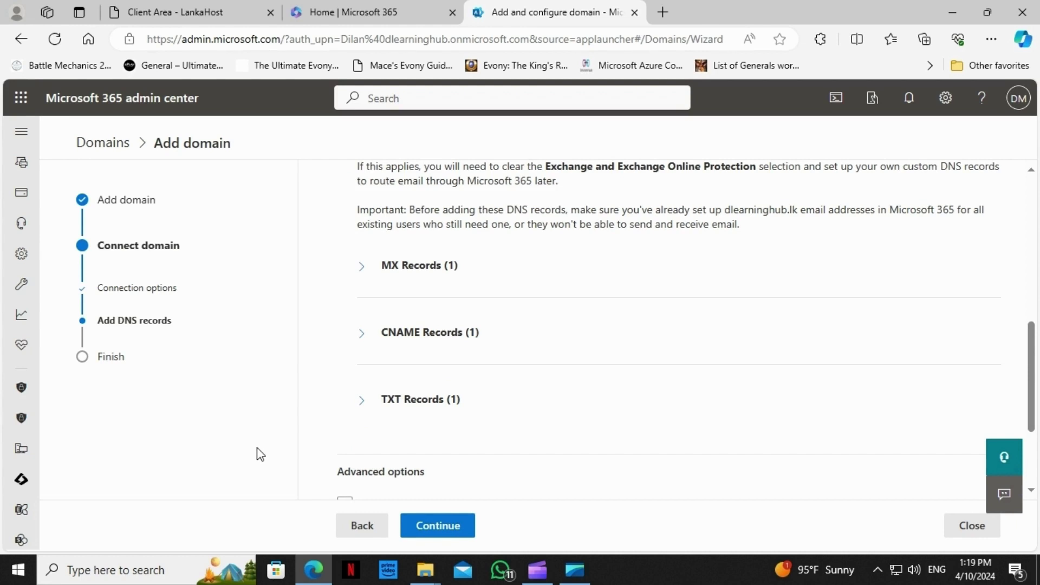
click(364, 269)
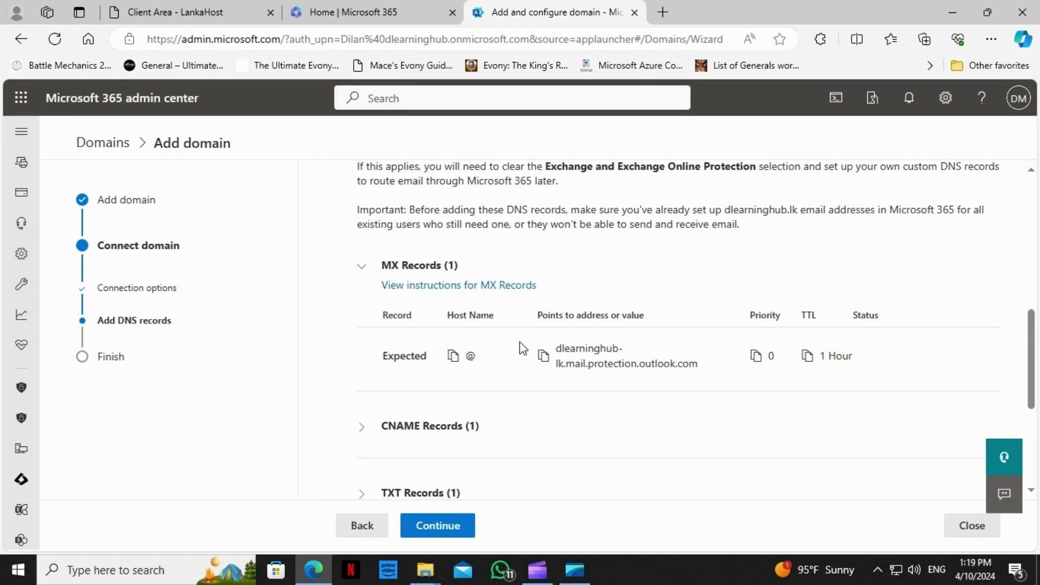
- Switch to the LankaHost client area, start a new DNS record for dlearninghub.lk and set its type to MX
click(165, 14)
click(894, 221)
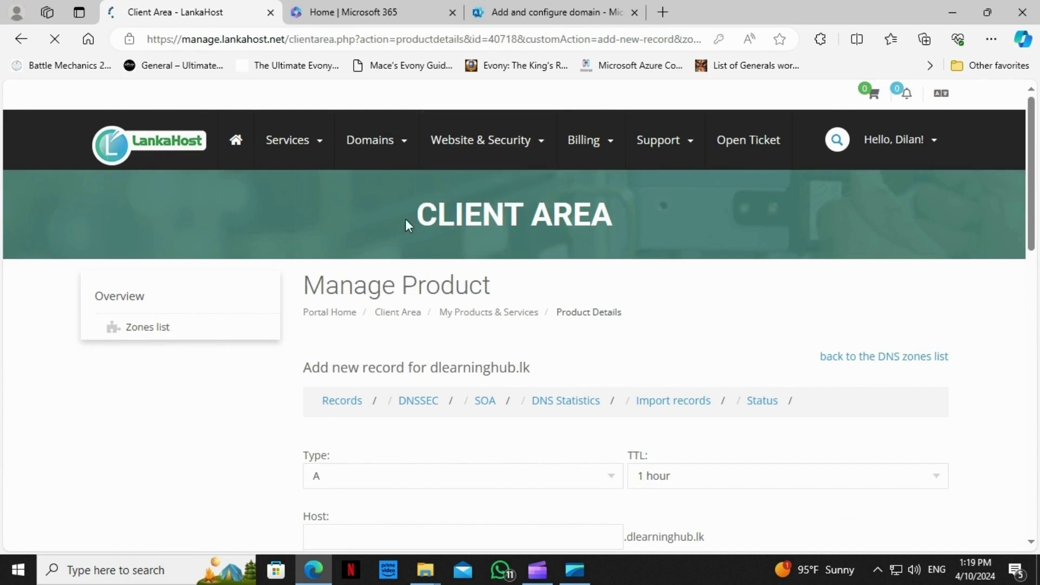
scroll(286, 427, down, 1)
click(343, 400)
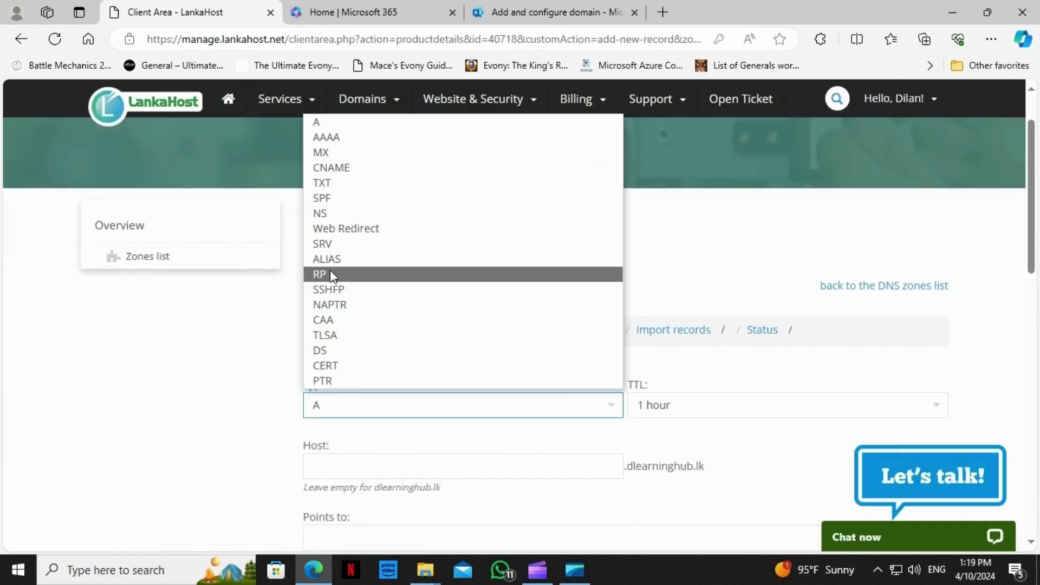
click(331, 153)
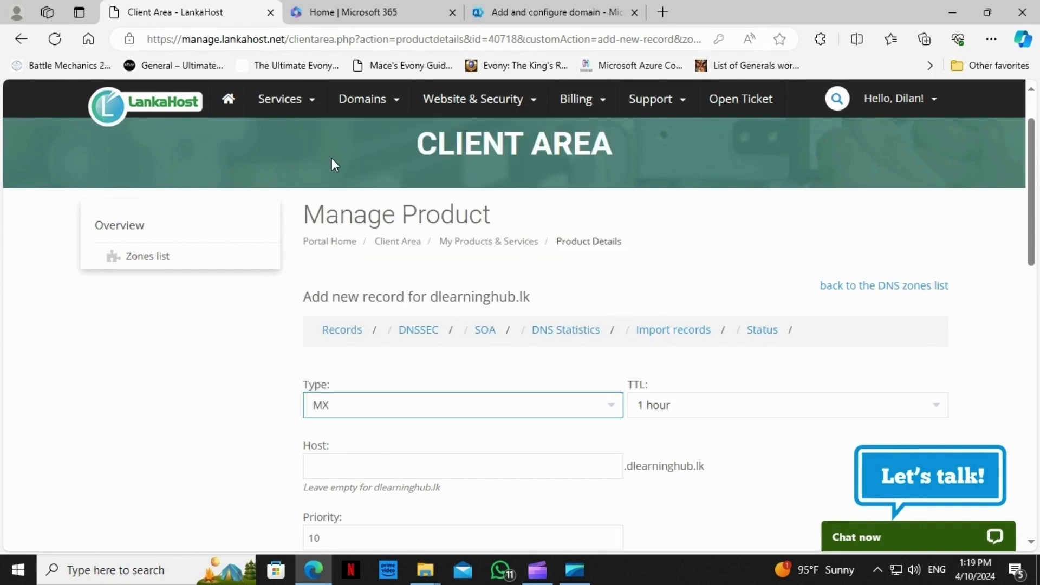
- Enter @ as the host of the new MX record and dismiss the autofill suggestions
scroll(610, 405, down, 2)
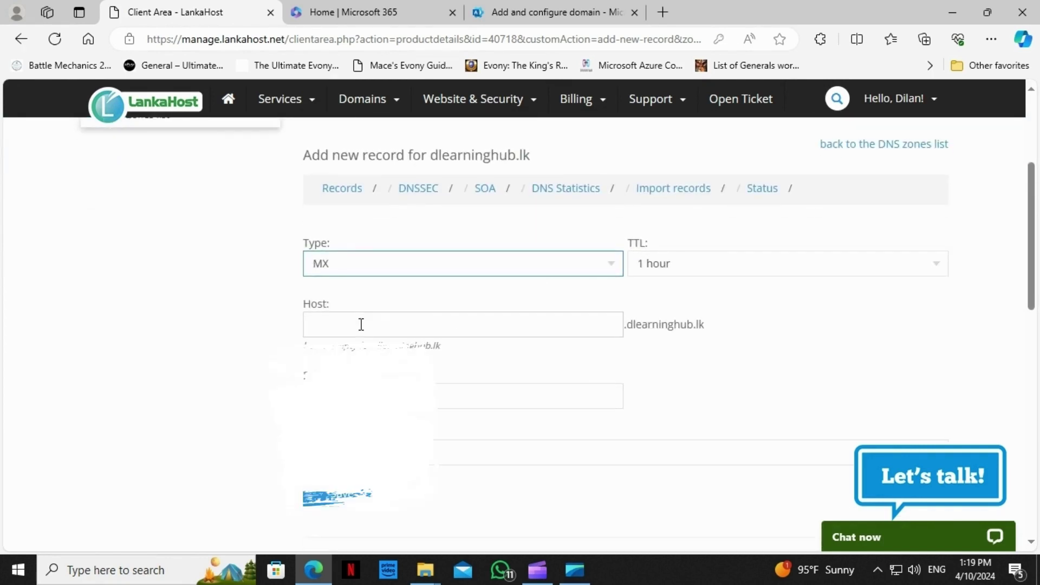
click(361, 325)
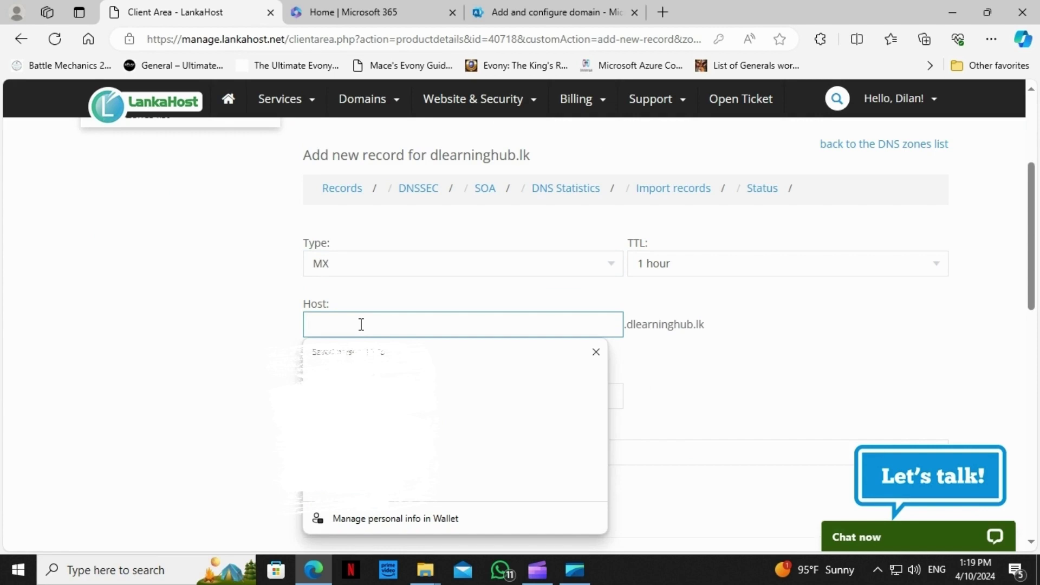
click(223, 352)
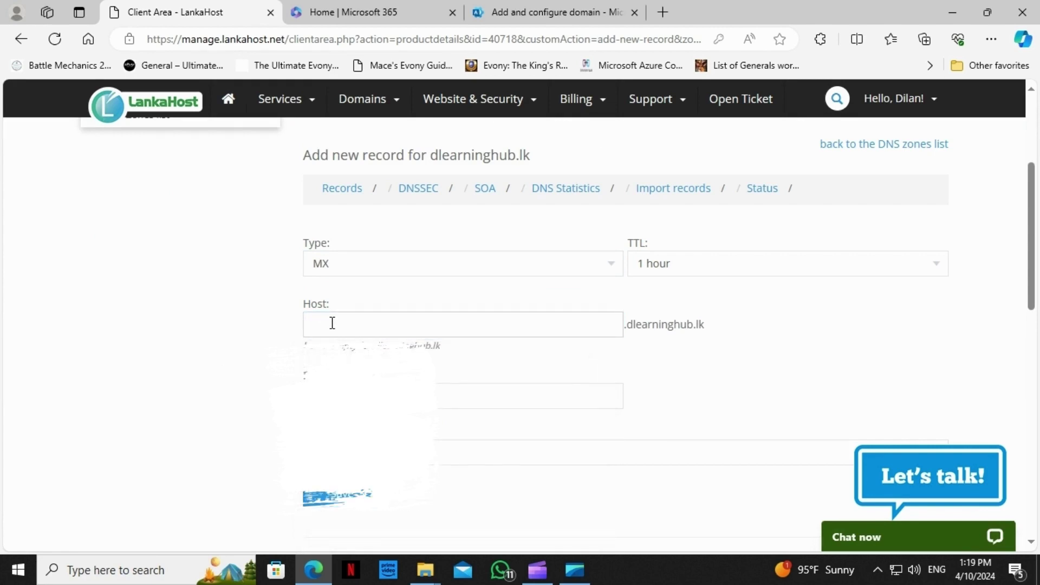
click(332, 323)
text(@)
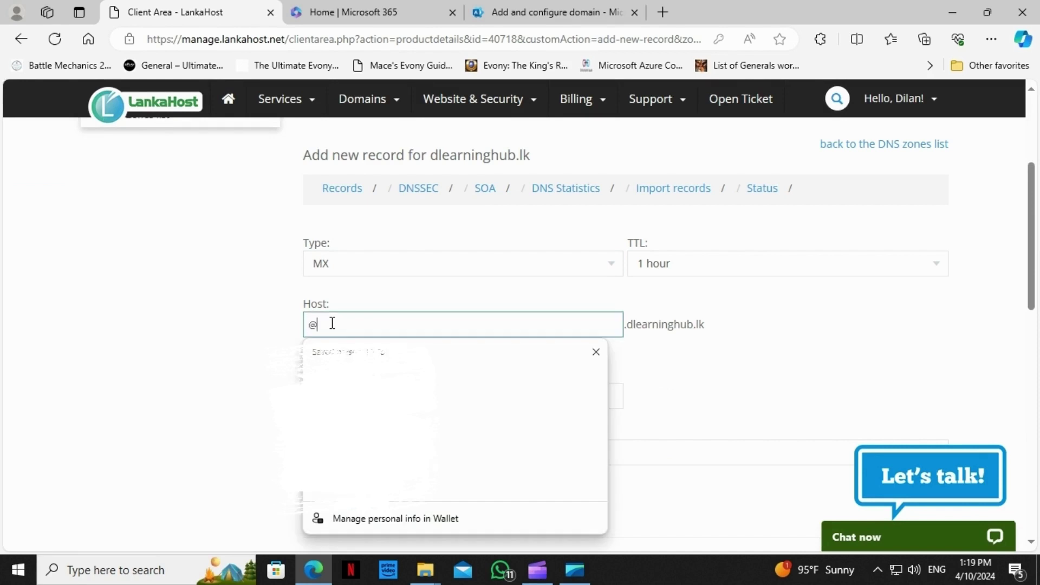
click(186, 352)
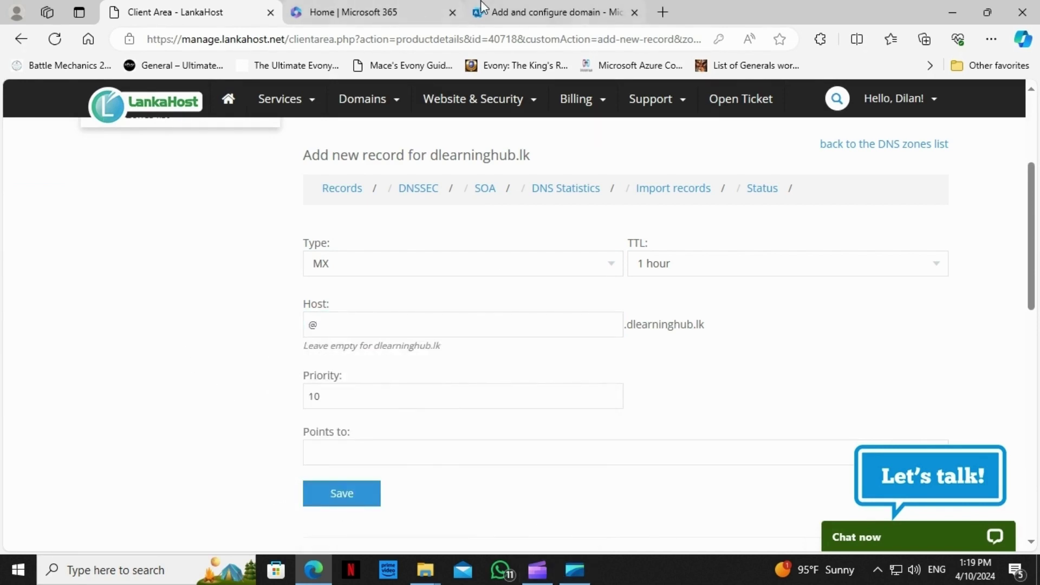
- Copy the MX target dlearninghub-lk.mail.protection.outlook.com from the Microsoft 365 wizard into the new record's Points to field and save the record
click(483, 18)
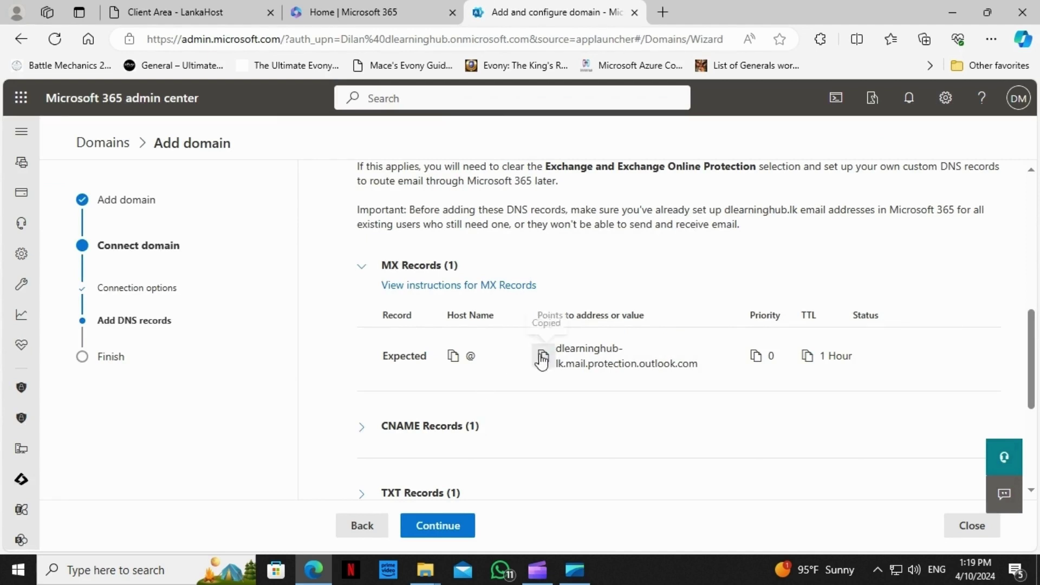
click(178, 12)
click(344, 449)
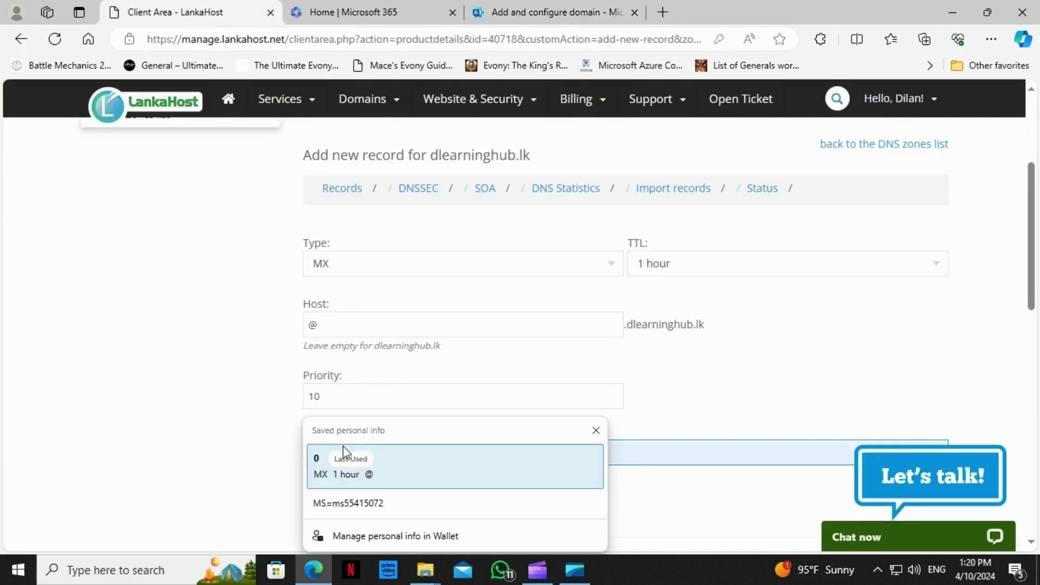
text(dlearninghub-lk.mail.protection.outlook.com)
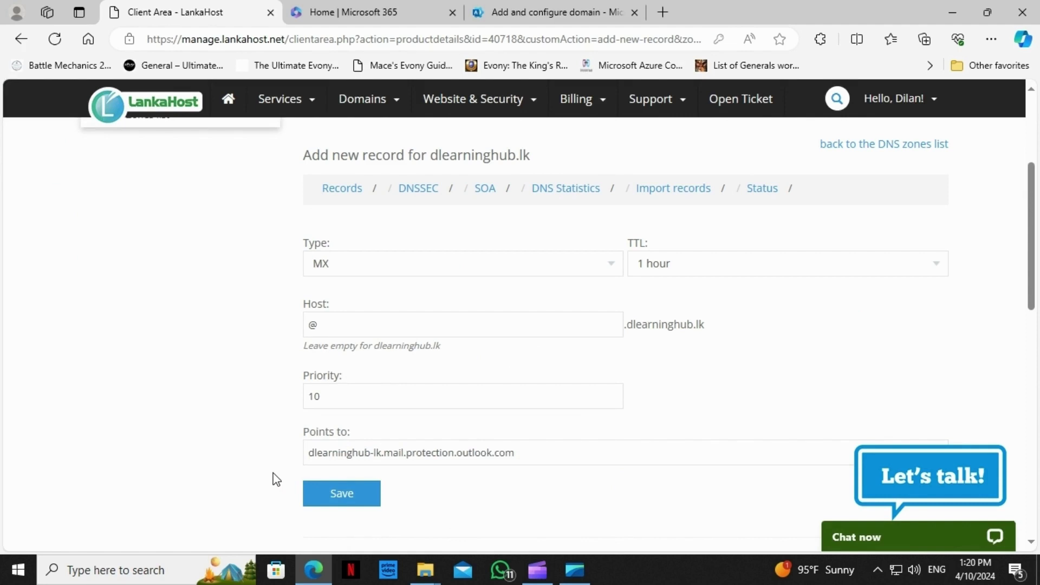
scroll(620, 531, down, 1)
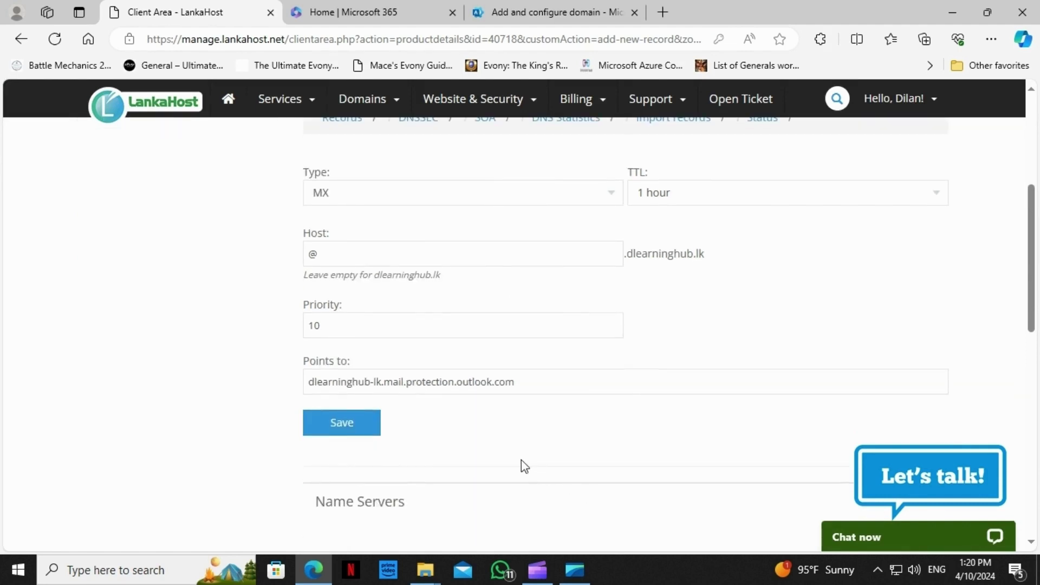
scroll(524, 466, up, 1)
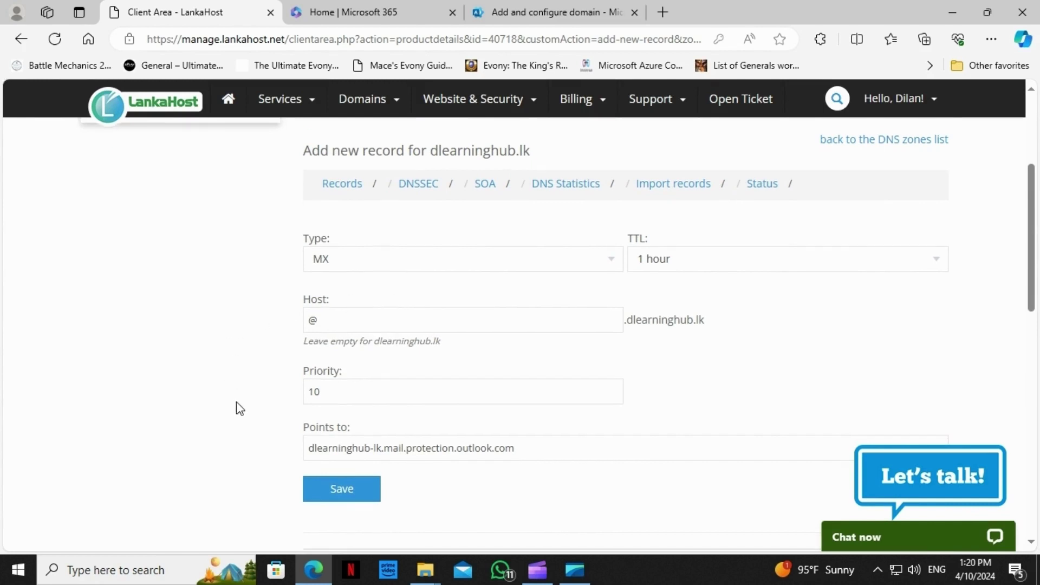
scroll(244, 418, down, 1)
click(347, 423)
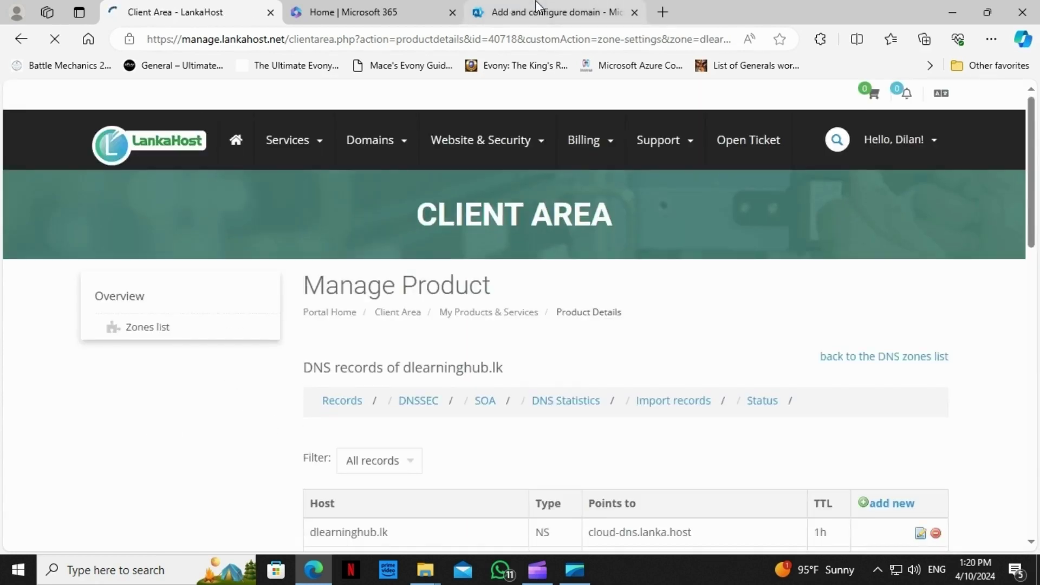
- Return to the Microsoft 365 wizard, collapse the MX details, expand the CNAME record and copy its host name autodiscover
click(539, 12)
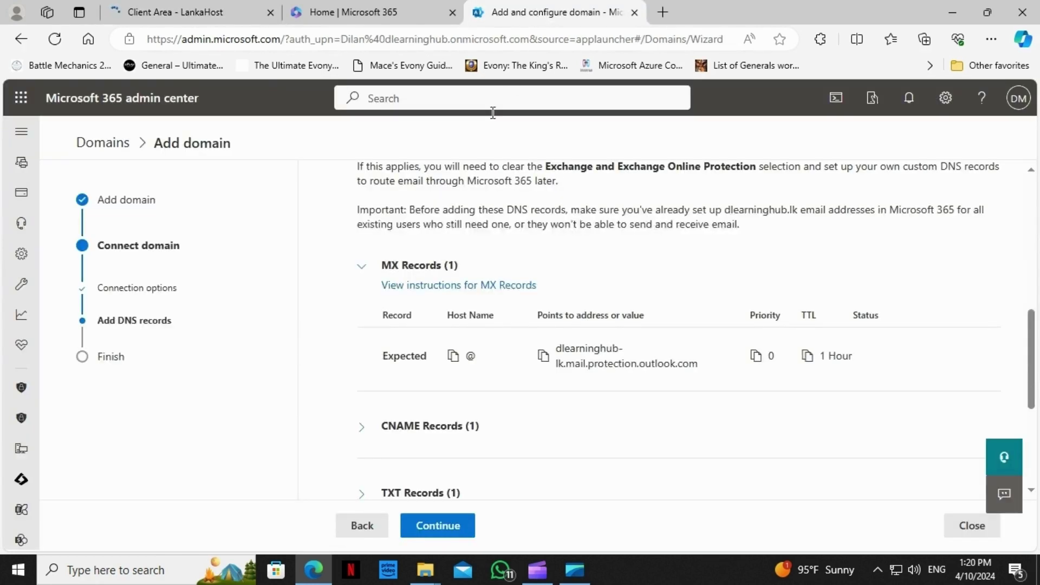
scroll(349, 218, down, 1)
click(362, 215)
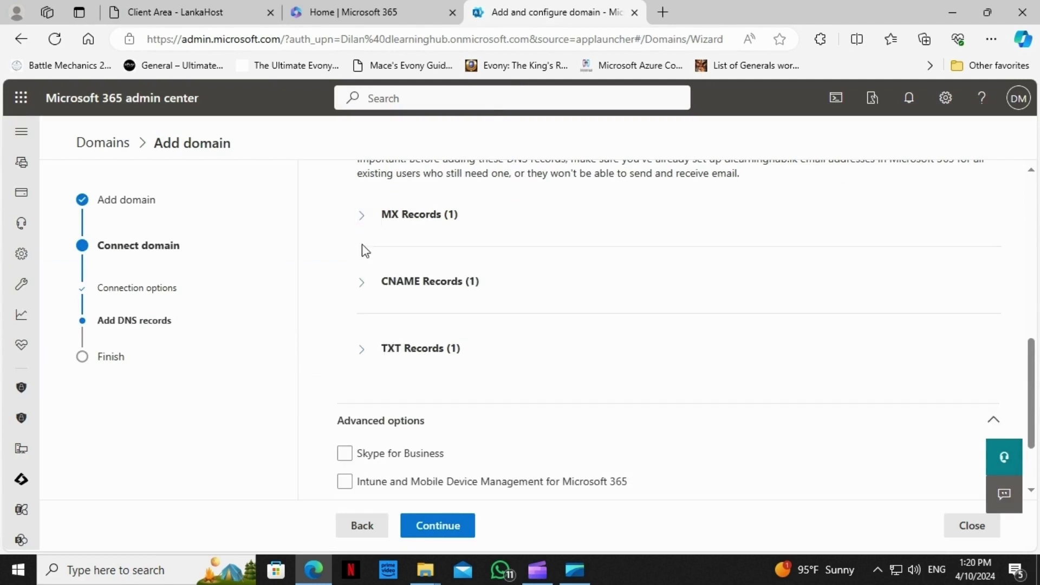
click(361, 281)
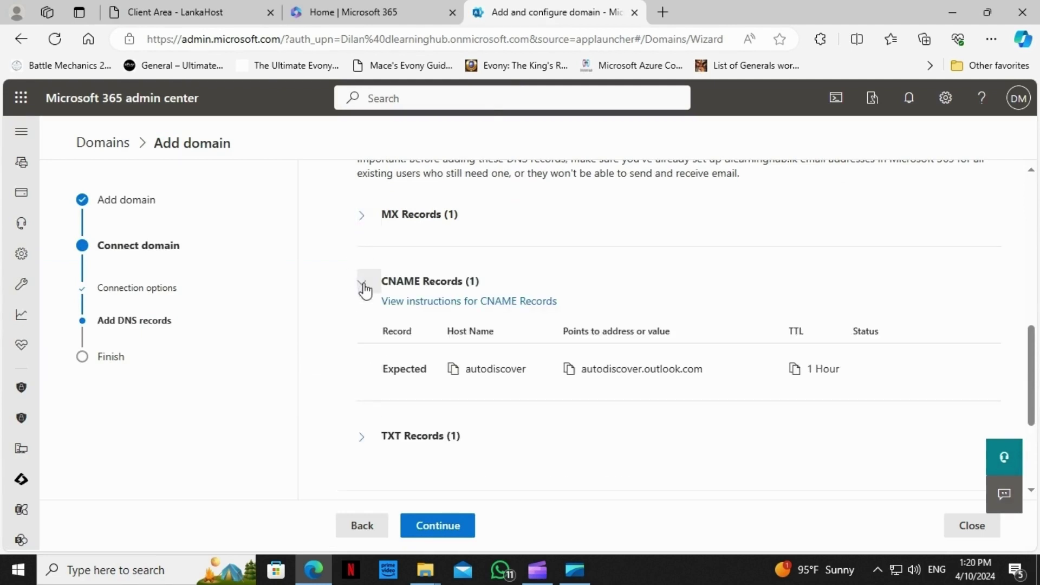
click(449, 369)
- Switch to the LankaHost client area, start another DNS record for dlearninghub.lk and set its type to CNAME
click(211, 9)
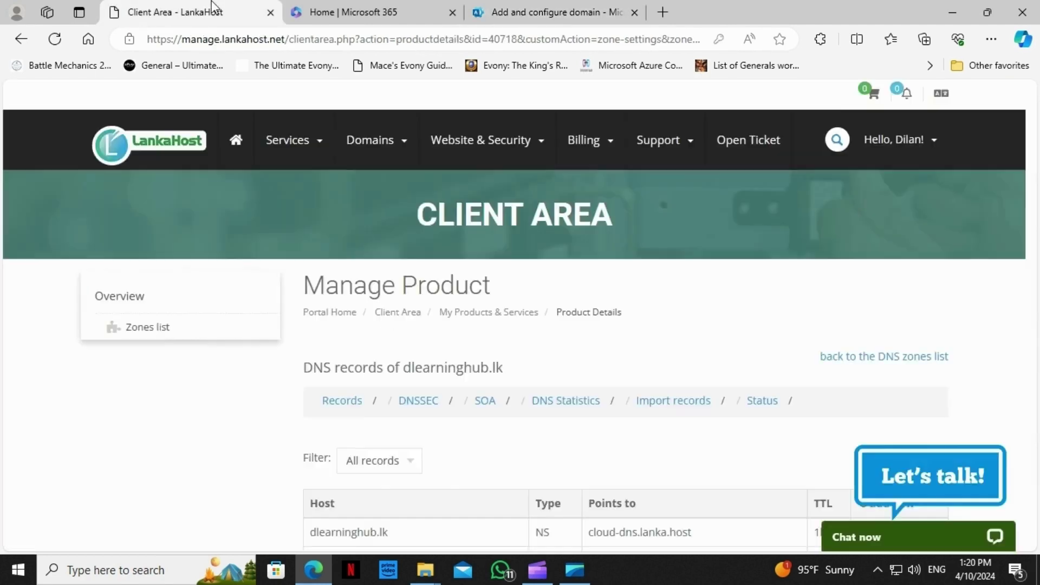
scroll(195, 357, down, 1)
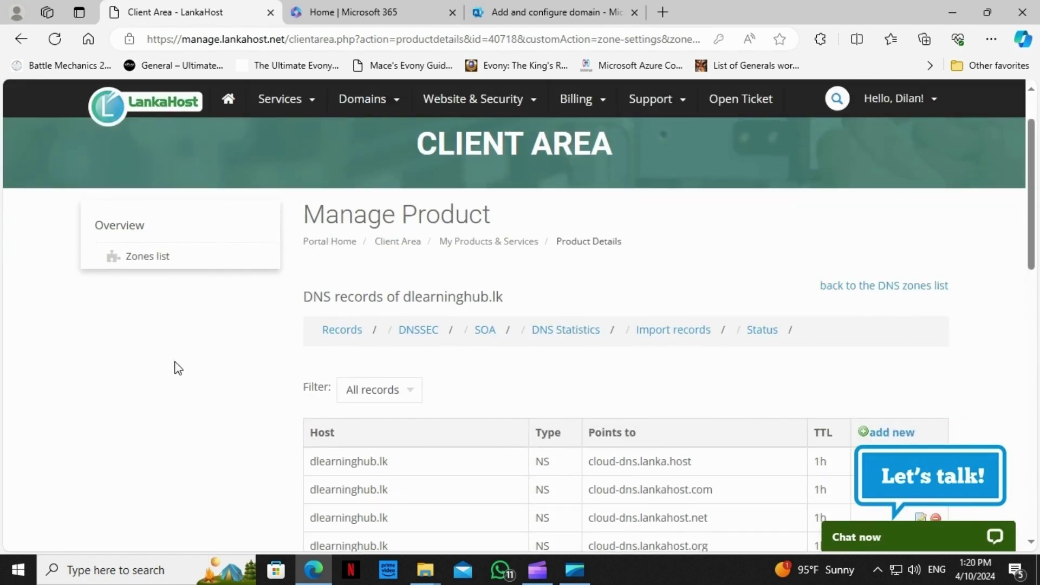
click(880, 432)
click(534, 10)
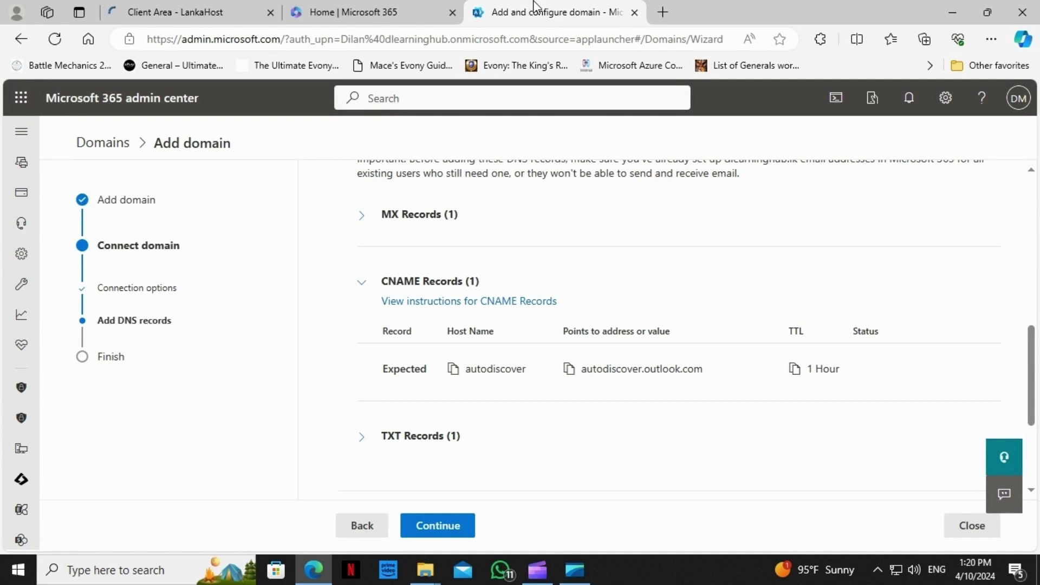
click(174, 11)
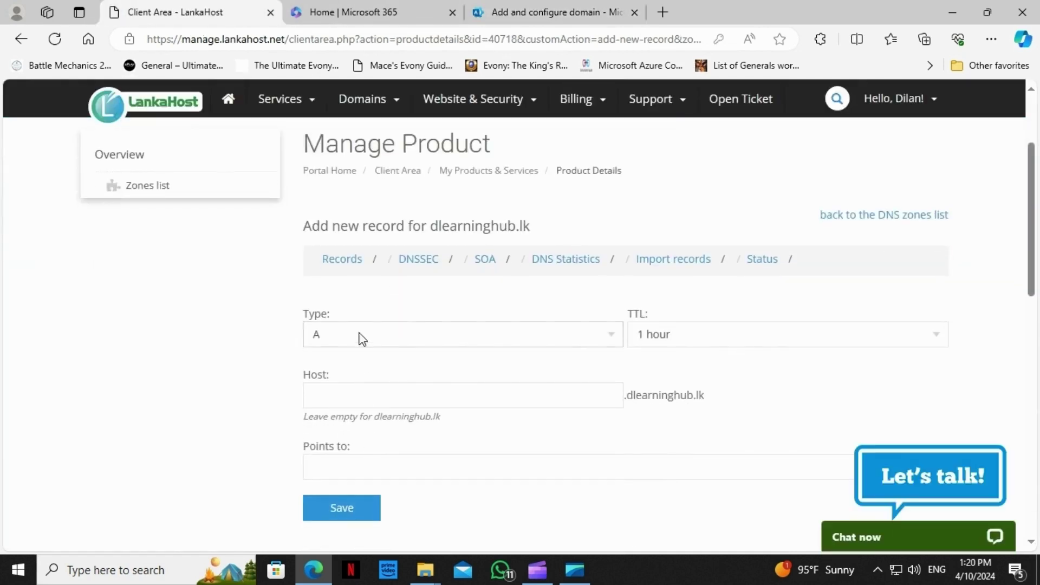
click(363, 339)
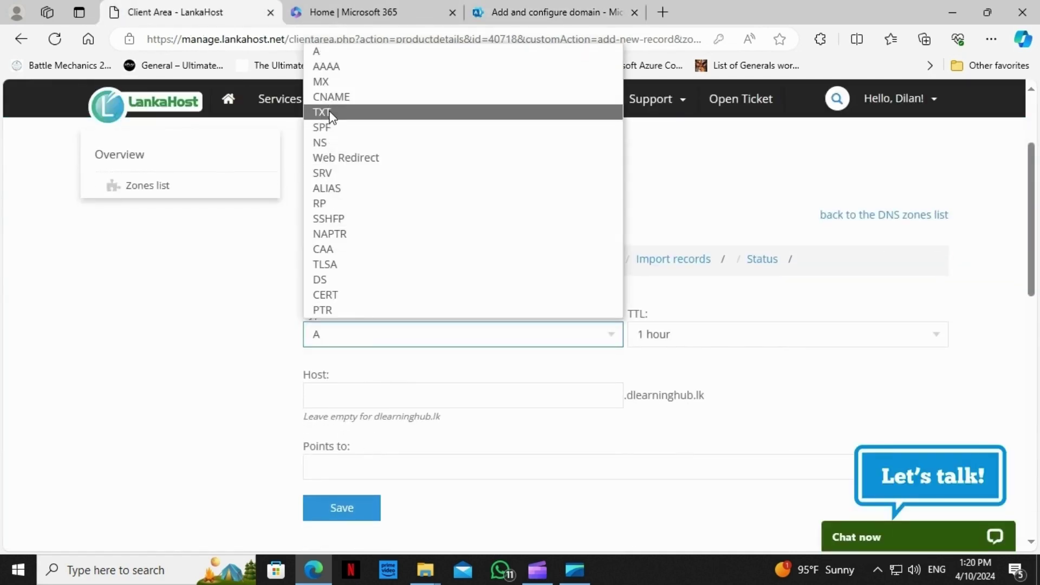
click(327, 95)
- Paste the copied host name autodiscover into the Host field of the new CNAME record
mouse_move(334, 154)
click(366, 392)
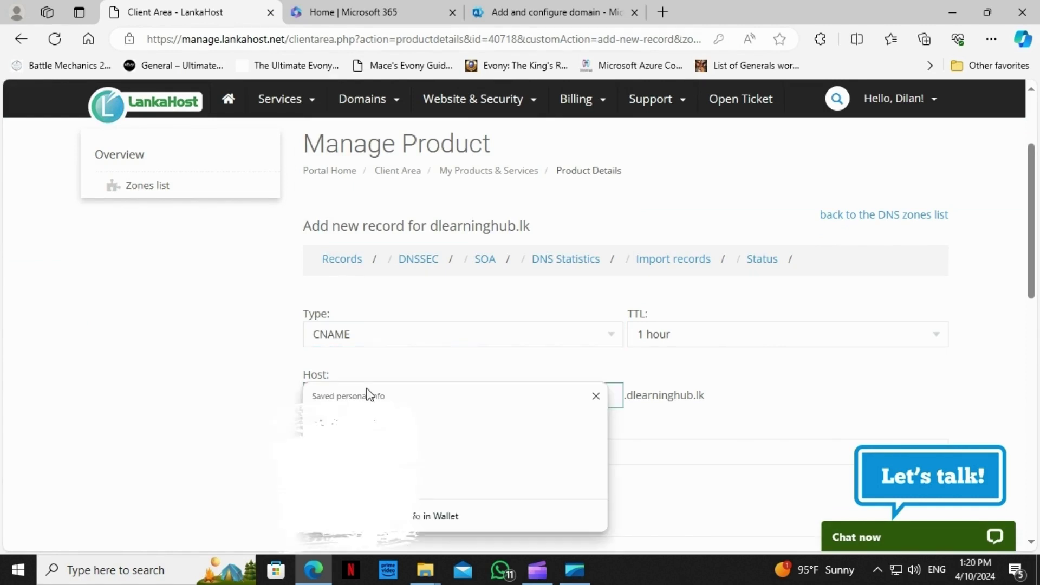
key(ctrl+v)
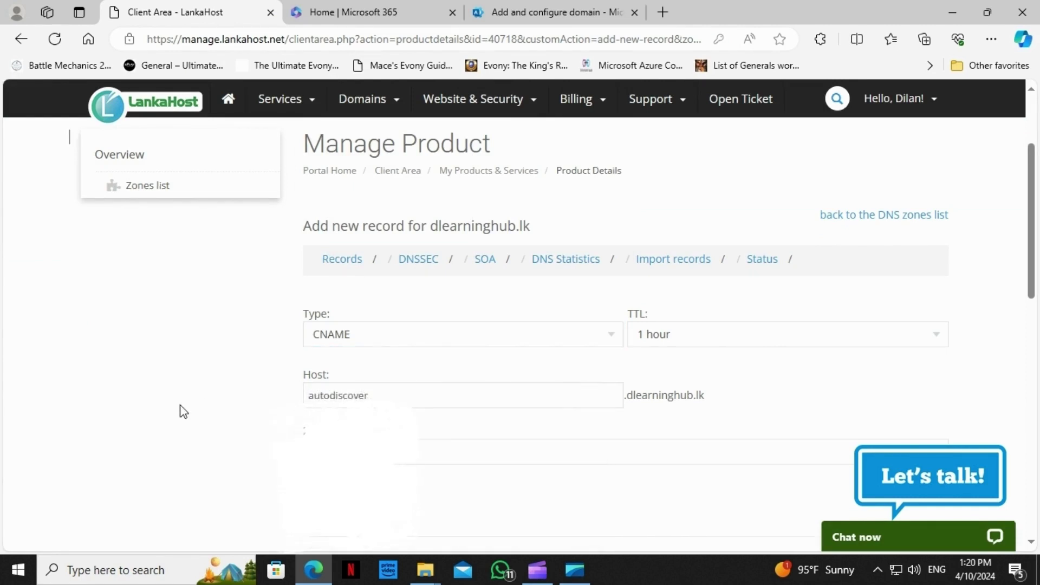
click(395, 403)
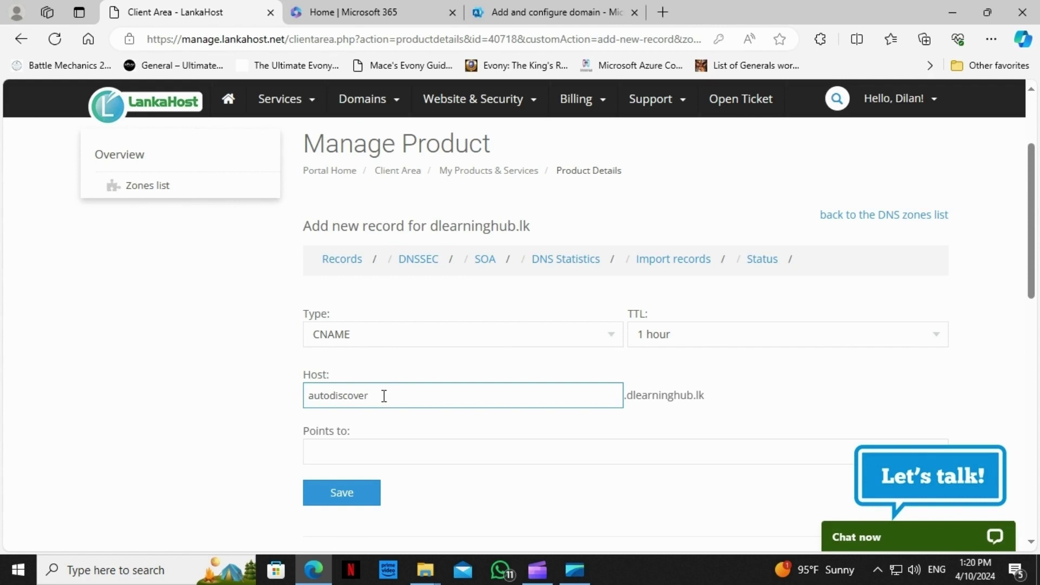
- Copy the CNAME target autodiscover.outlook.com from the Microsoft 365 wizard into the LankaHost record's Points to field and save the record
click(569, 2)
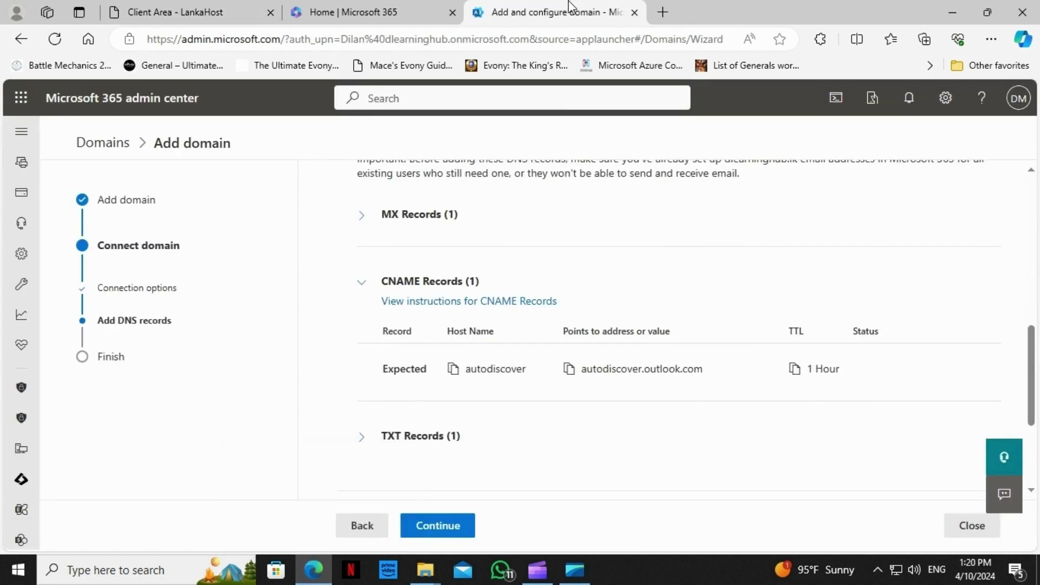
click(570, 372)
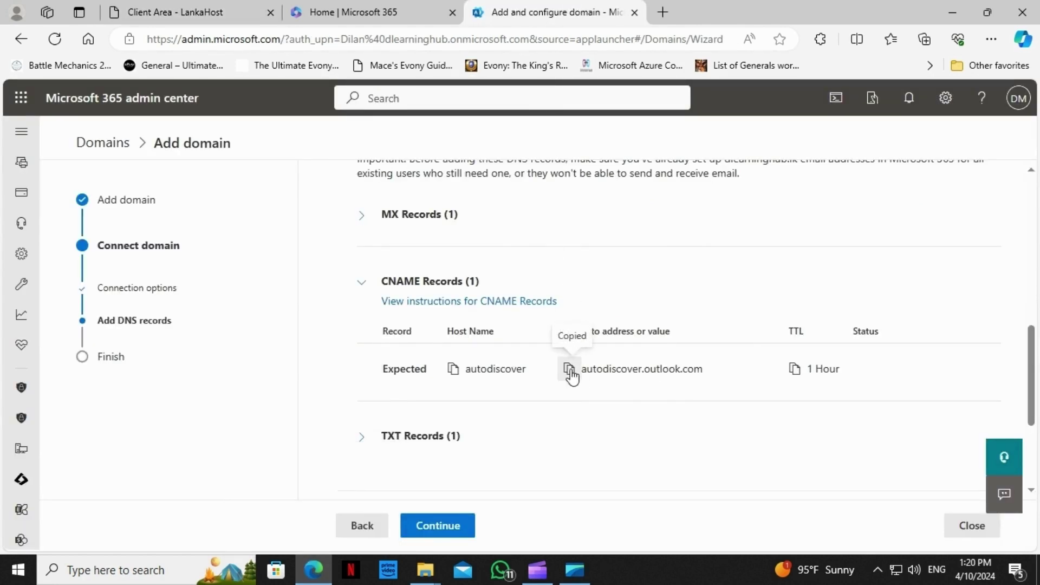
click(216, 8)
click(309, 455)
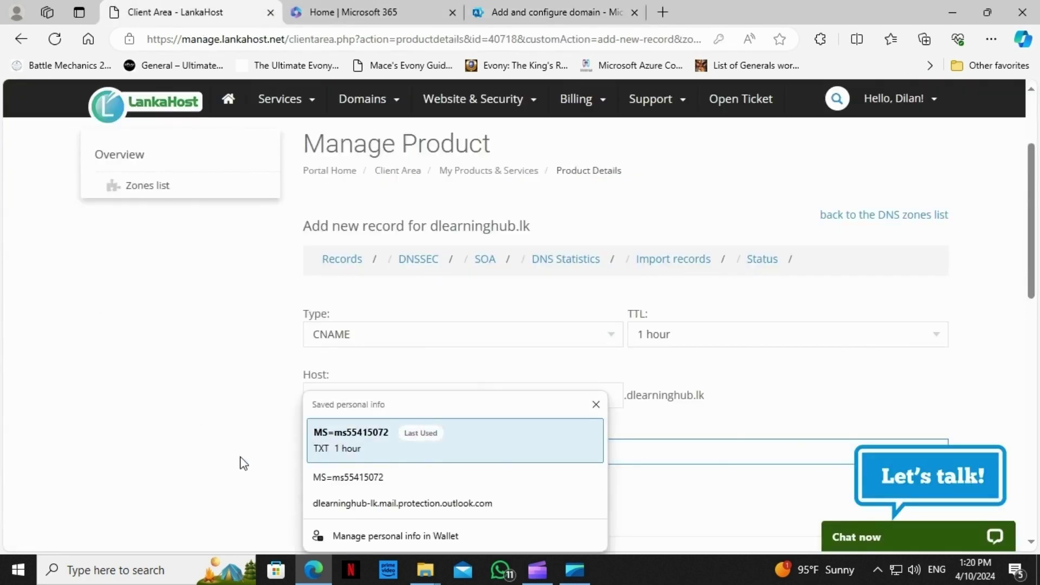
key(ctrl+v)
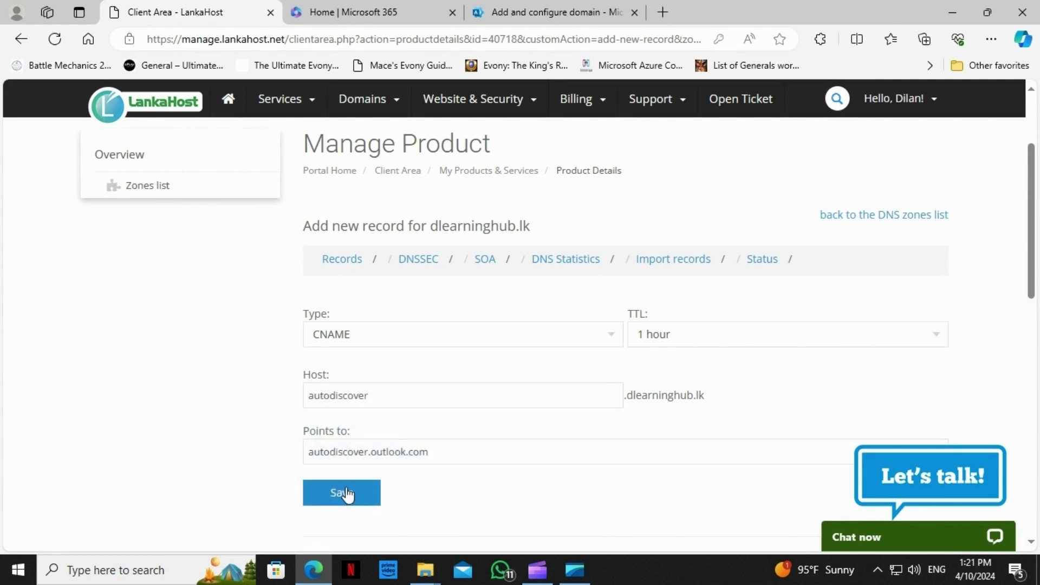
click(342, 493)
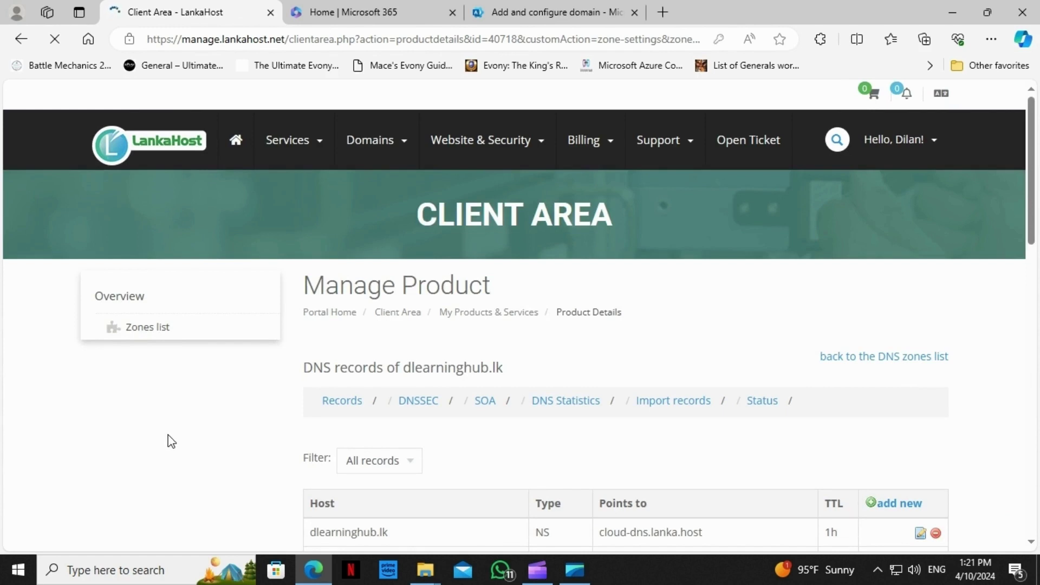
- Return to the Microsoft 365 wizard, collapse the CNAME details, expand the TXT record and copy its TXT name @
click(547, 11)
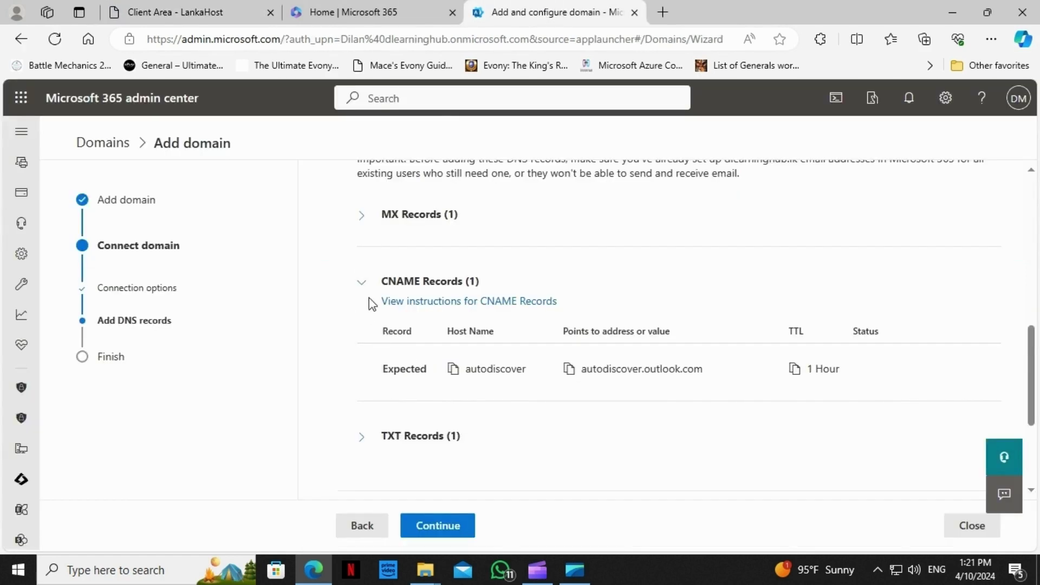
click(363, 282)
click(362, 349)
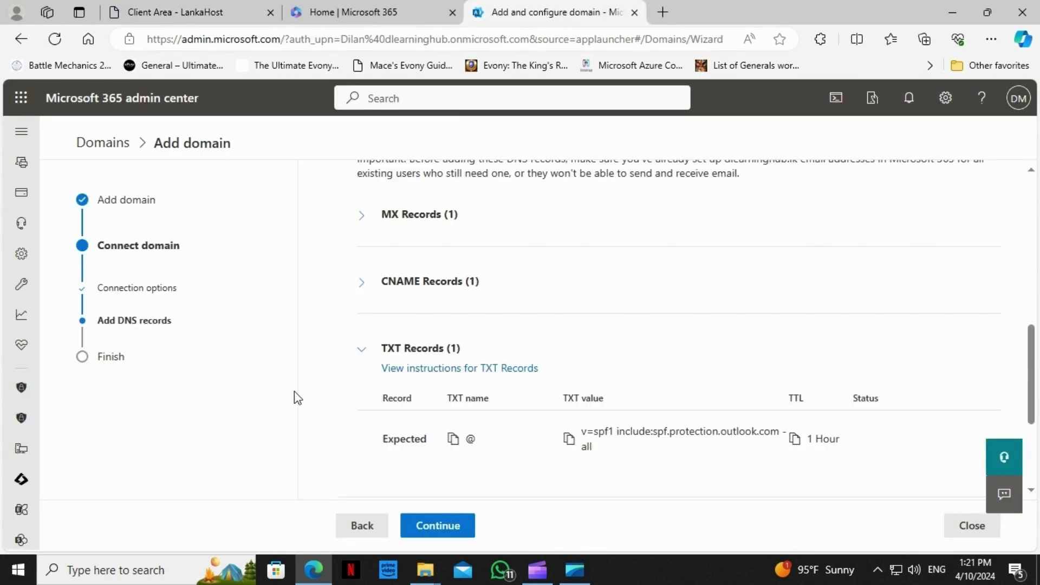
click(456, 447)
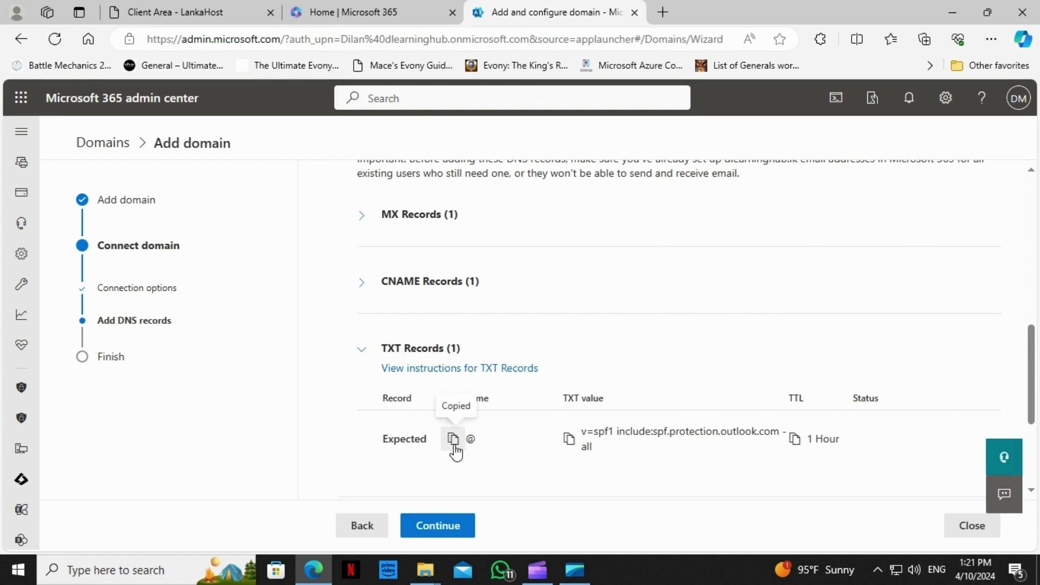
- Switch to the LankaHost client area, start another DNS record for dlearninghub.lk and set its type to TXT
click(212, 22)
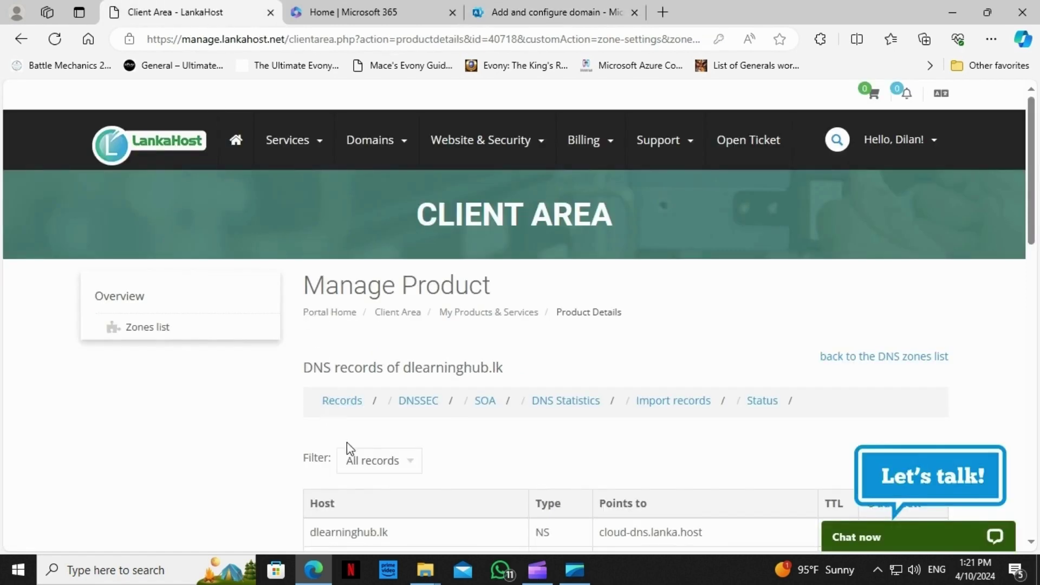
scroll(893, 451, down, 4)
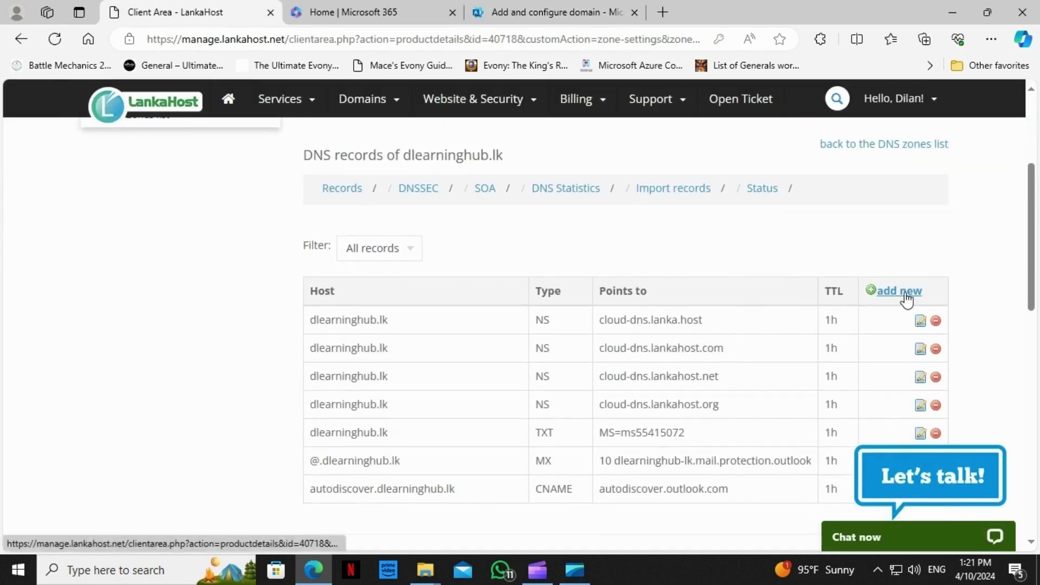
click(881, 291)
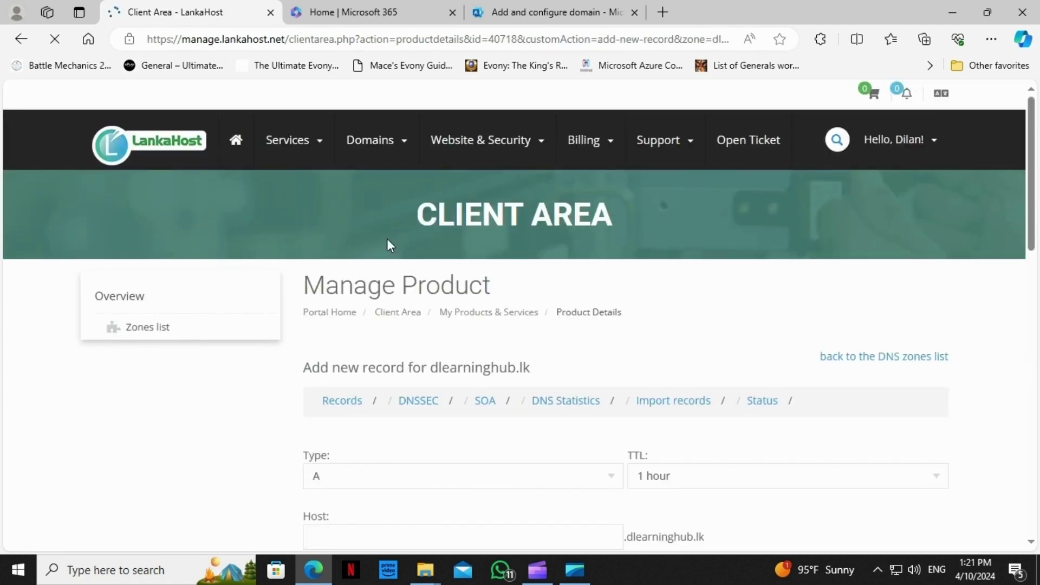
click(341, 482)
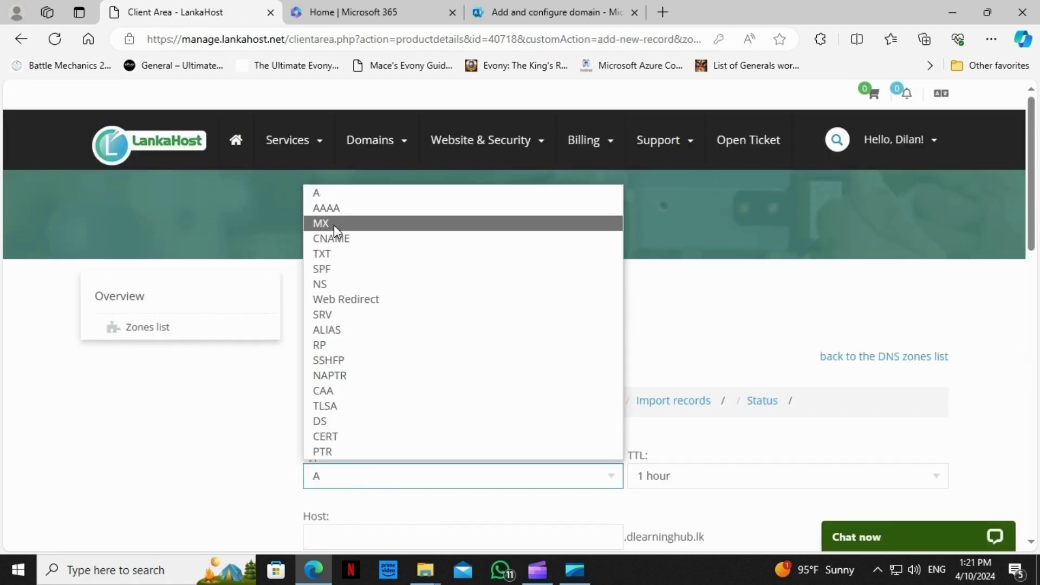
click(332, 255)
- Enter @ as the host of the new TXT record and dismiss the autofill suggestions
scroll(510, 396, down, 4)
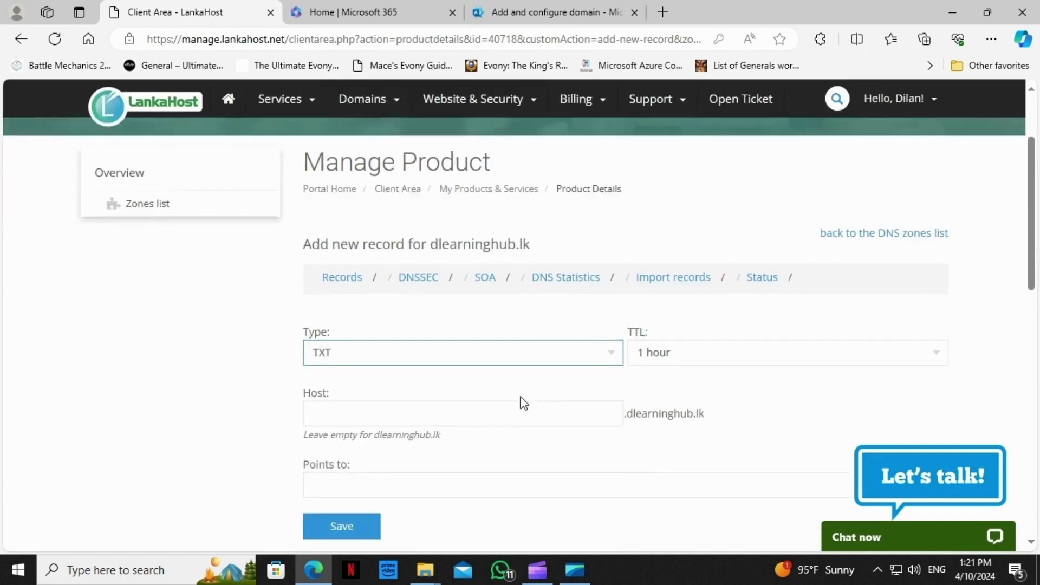
click(362, 330)
text(@)
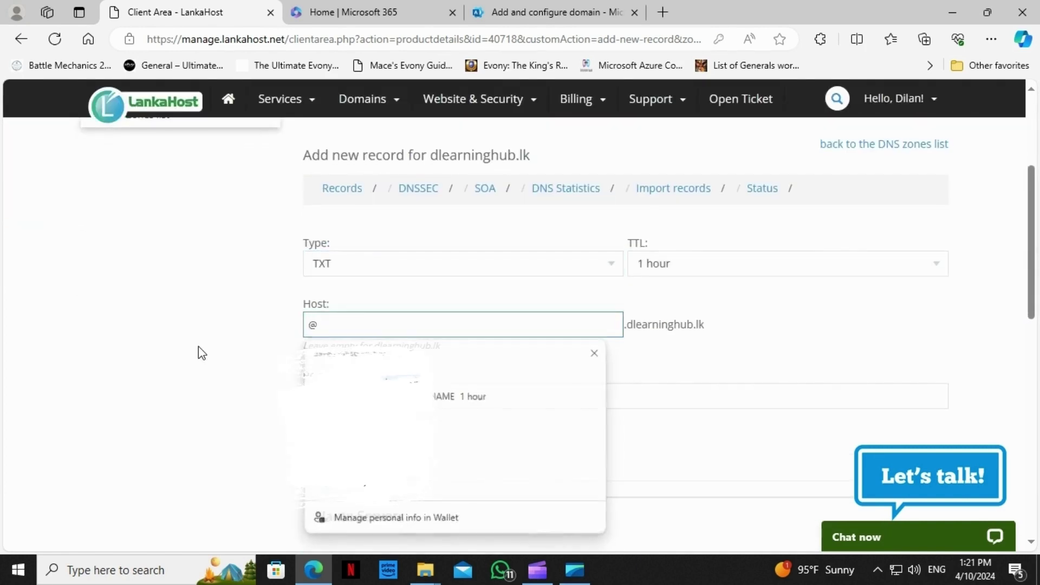
click(198, 348)
- Copy the TXT value v=spf1 include:spf.protection.outlook.com -all from the Microsoft 365 wizard into the LankaHost record's Points to field and save the record
click(518, 17)
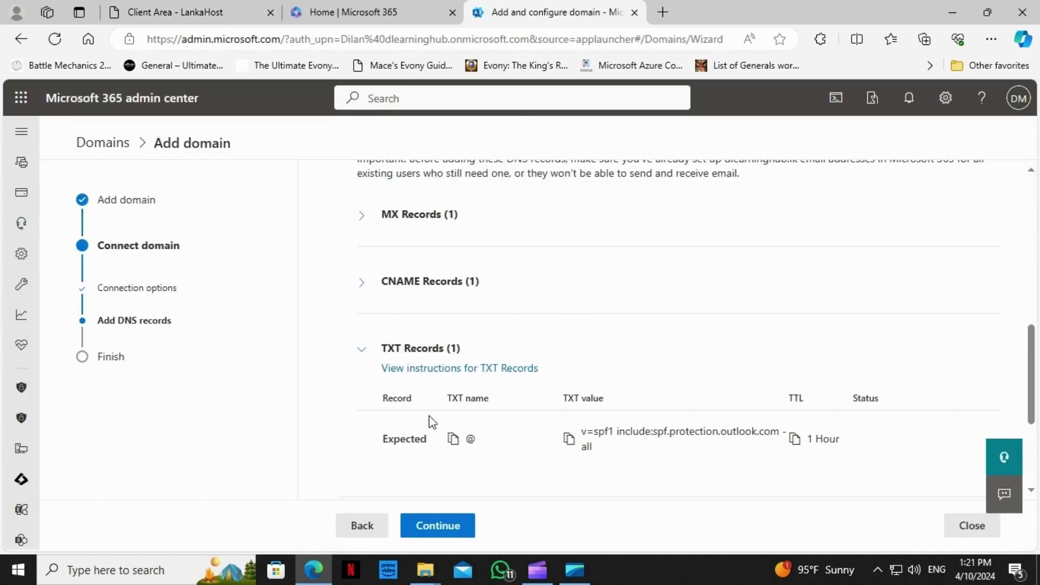
click(568, 440)
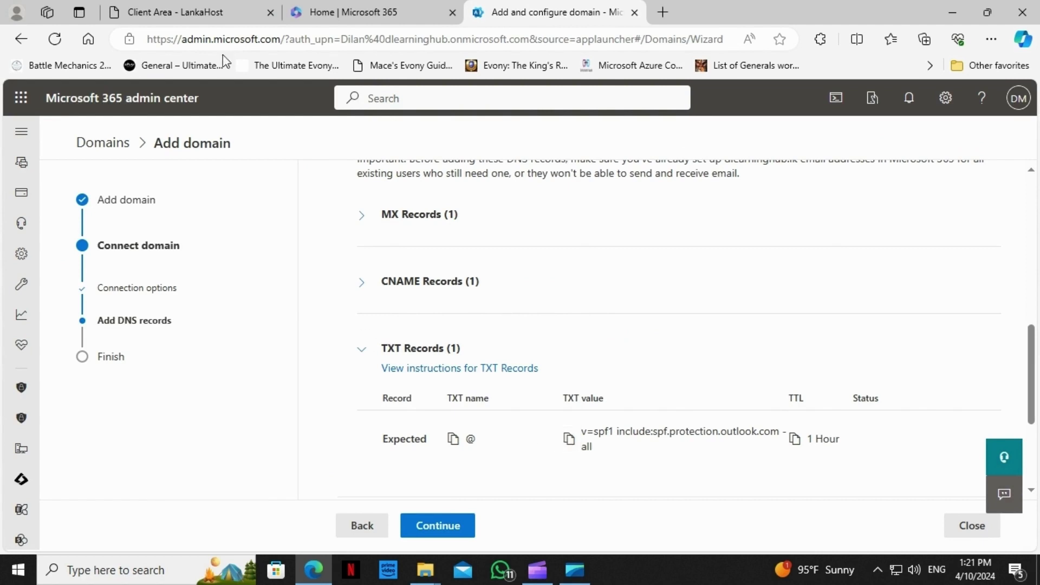
click(219, 13)
click(345, 396)
key(ctrl+v)
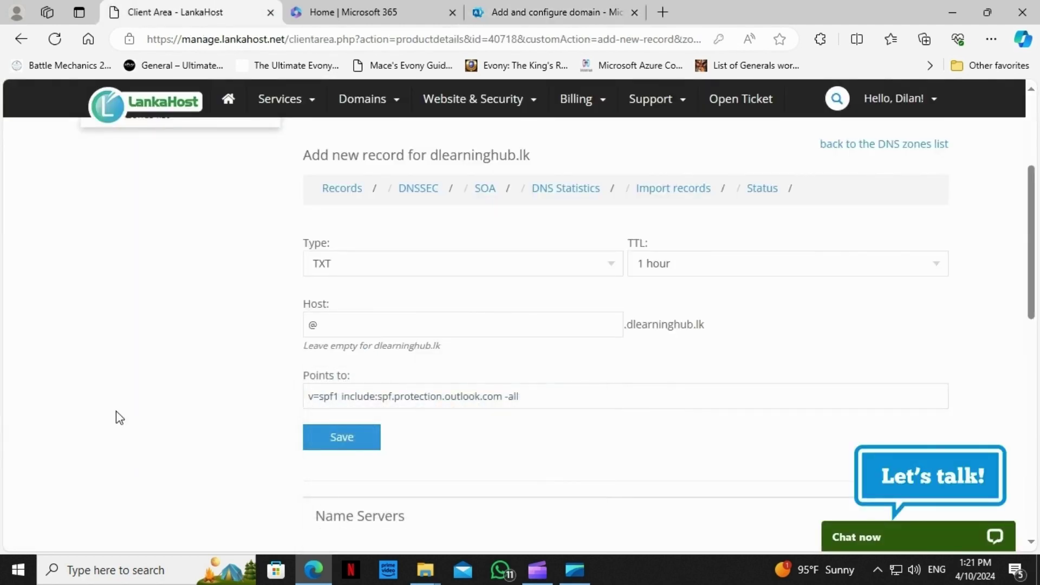
click(350, 446)
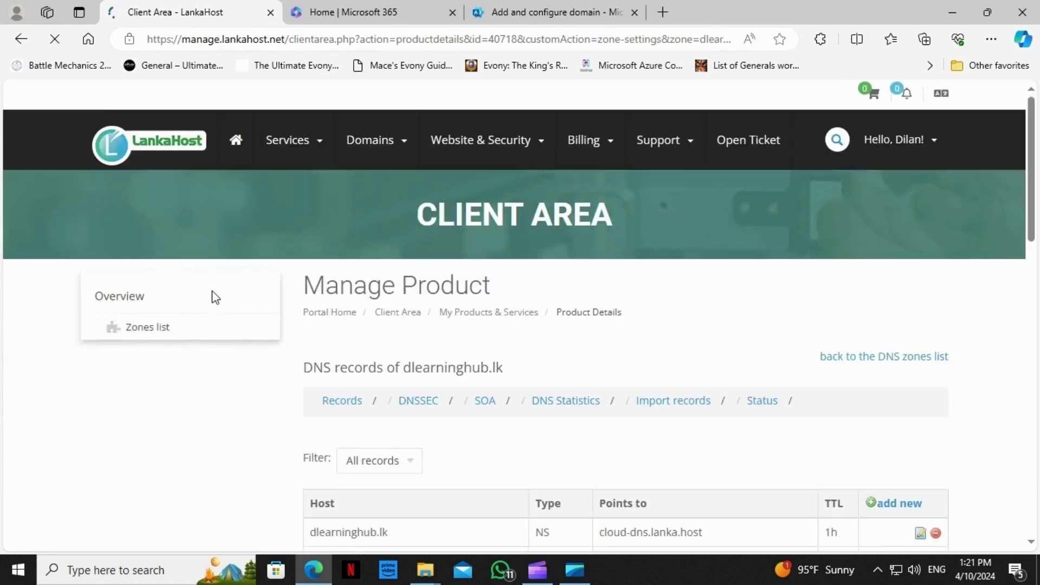
scroll(629, 379, down, 5)
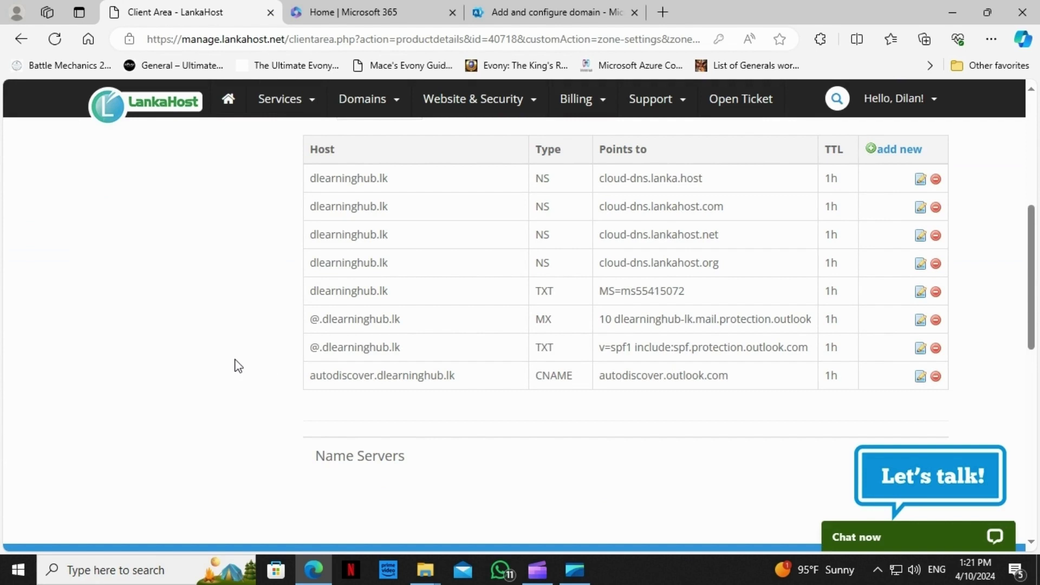
- Return to the Microsoft 365 wizard, collapse the TXT record details and look over the advanced options
click(549, 11)
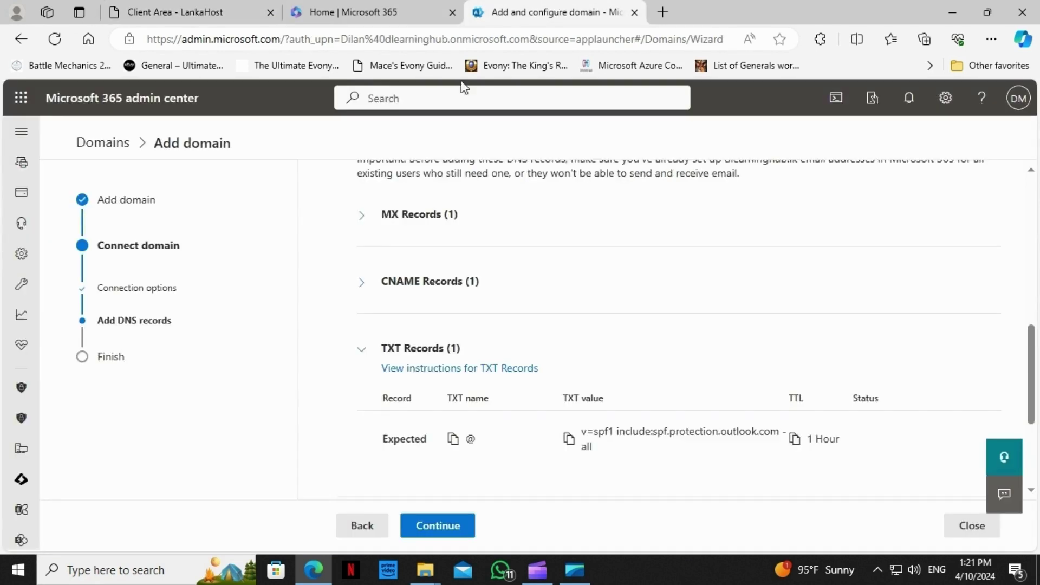
click(373, 362)
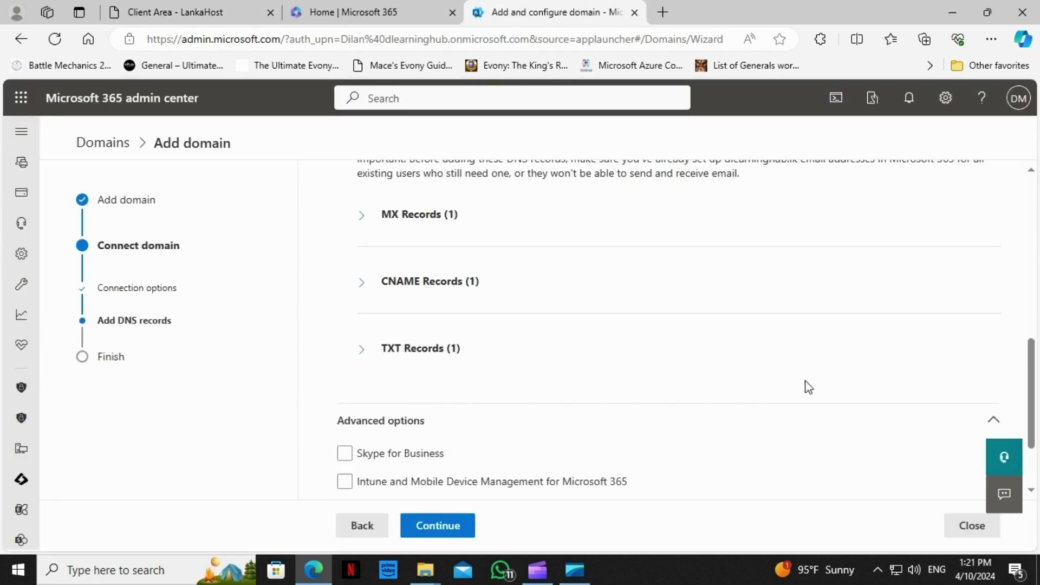
scroll(836, 378, up, 3)
scroll(836, 378, down, 4)
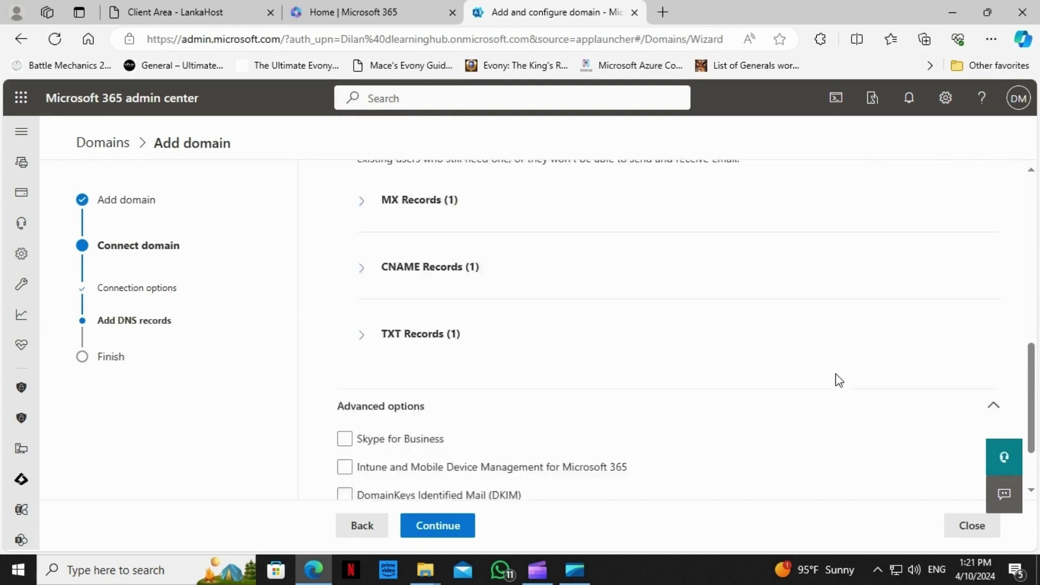
- Continue the wizard so it checks the added DNS records, and review the status of the MX, CNAME and TXT records
click(447, 529)
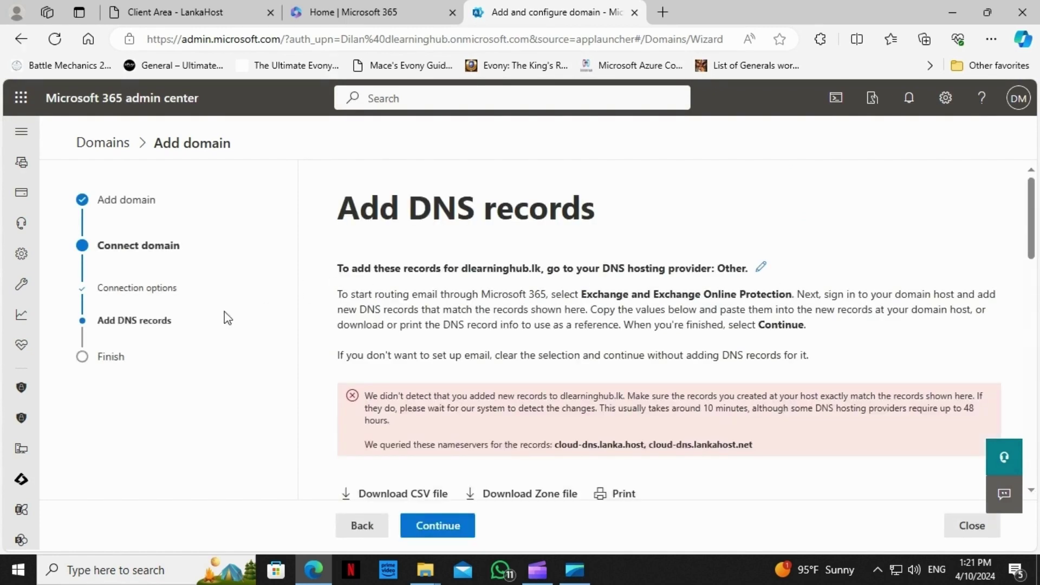
scroll(751, 322, down, 3)
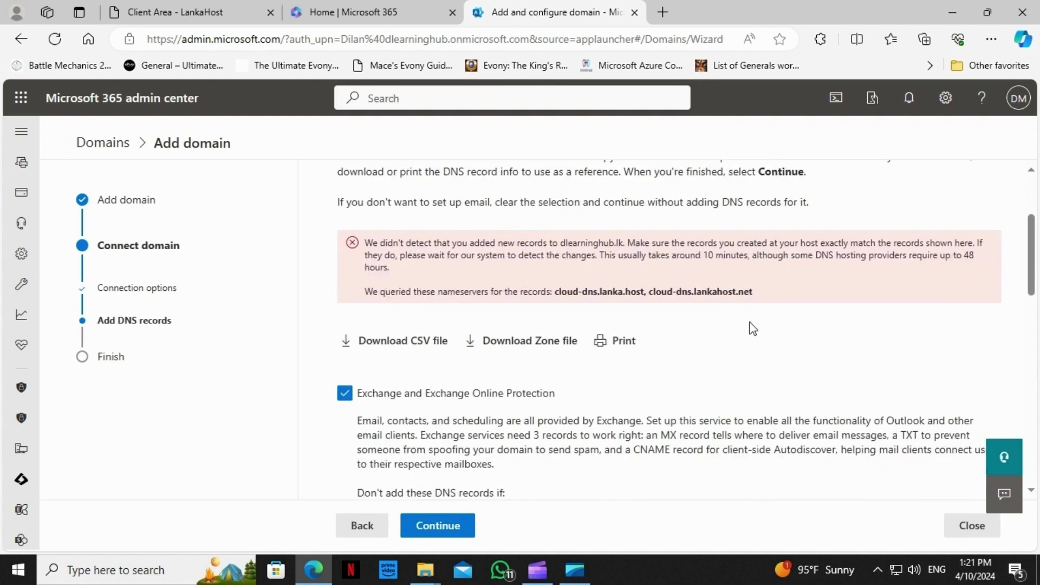
scroll(755, 310, down, 4)
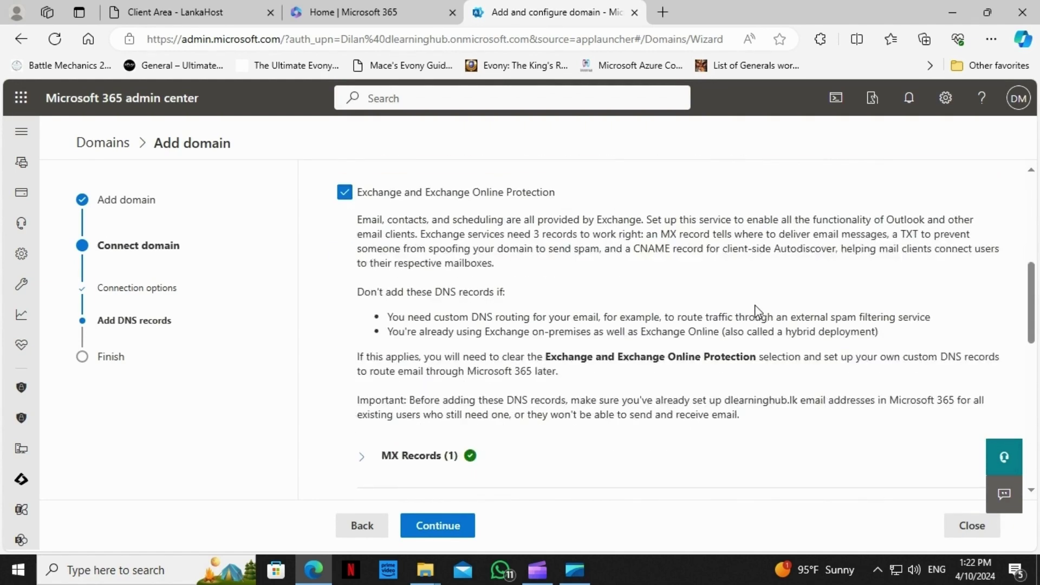
scroll(757, 312, down, 1)
scroll(758, 312, down, 5)
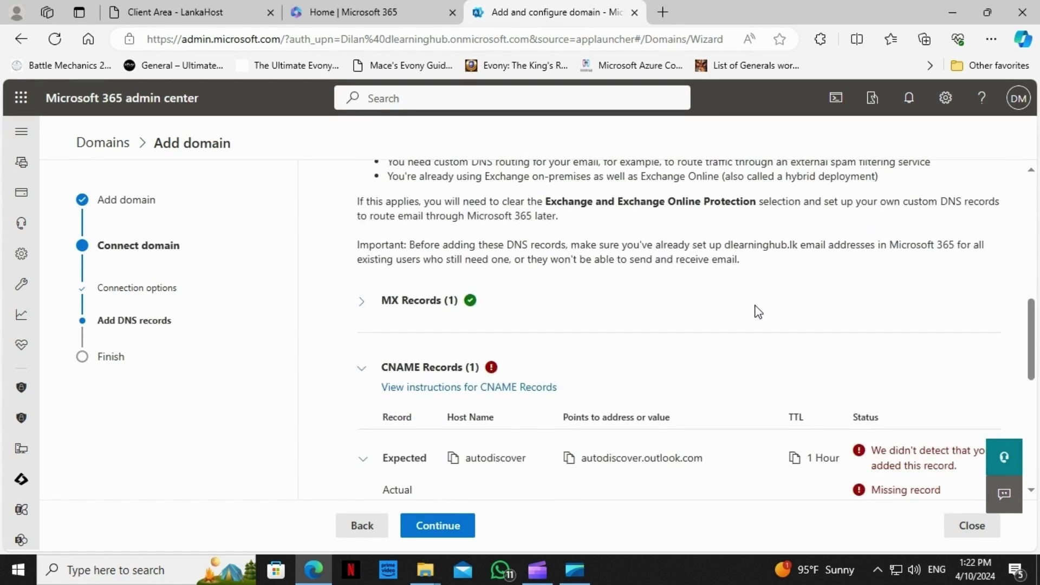
scroll(758, 313, down, 2)
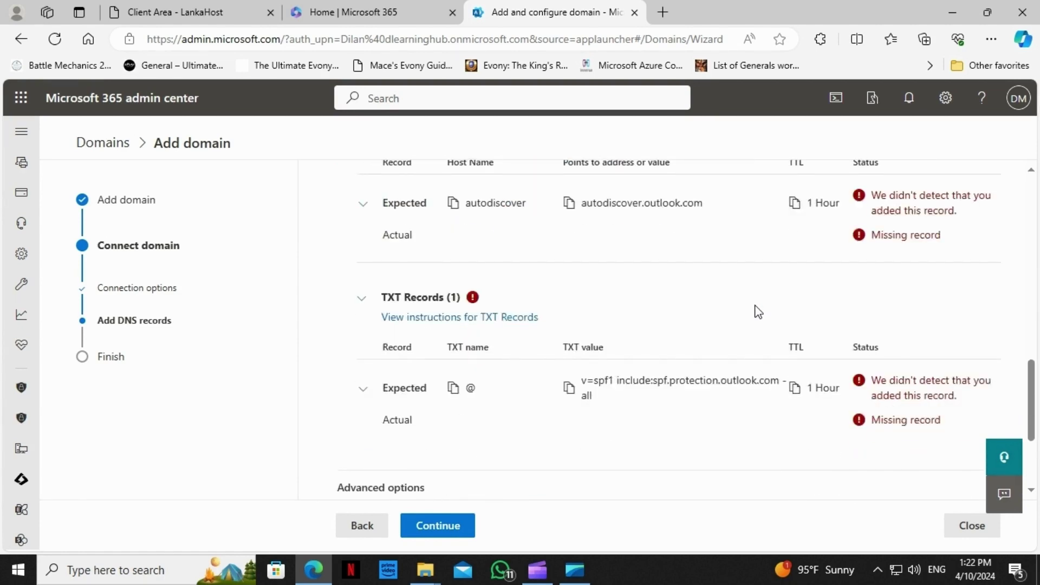
- Examine the DNS detection notice and the status of the MX, CNAME and TXT records in the Microsoft 365 wizard
scroll(757, 313, down, 2)
scroll(573, 342, up, 10)
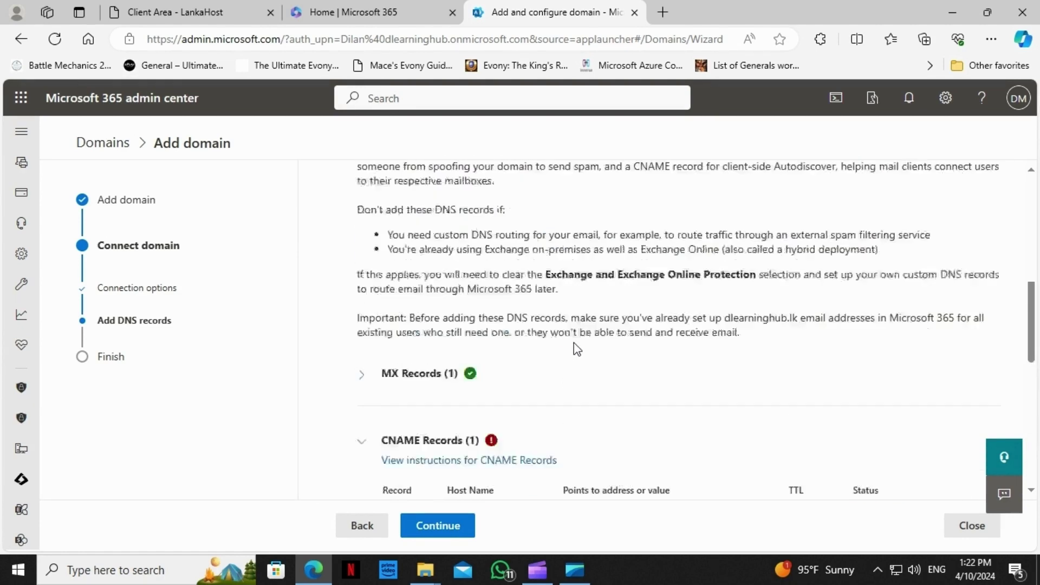
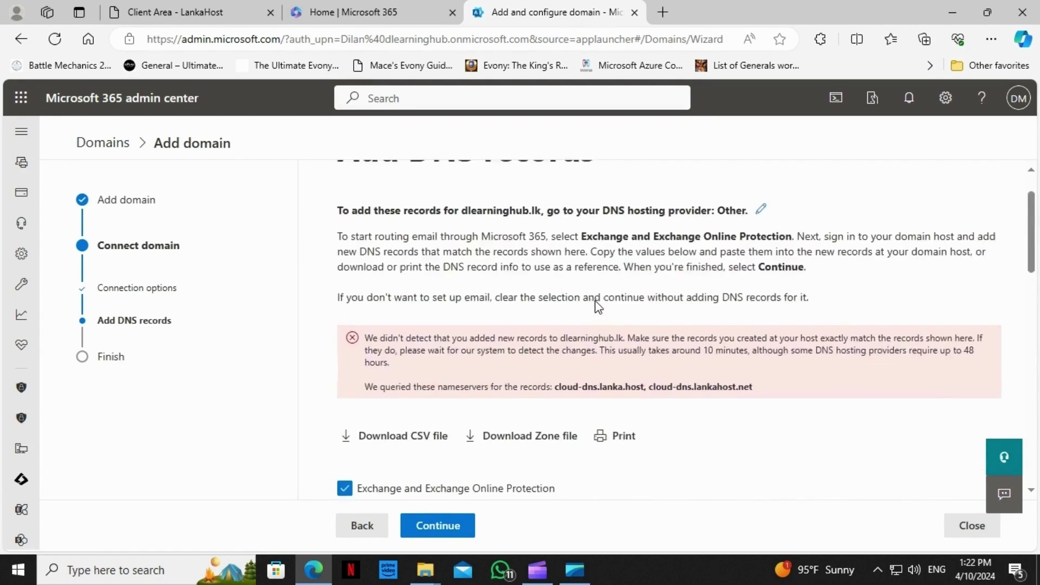
scroll(785, 300, down, 4)
scroll(790, 295, down, 3)
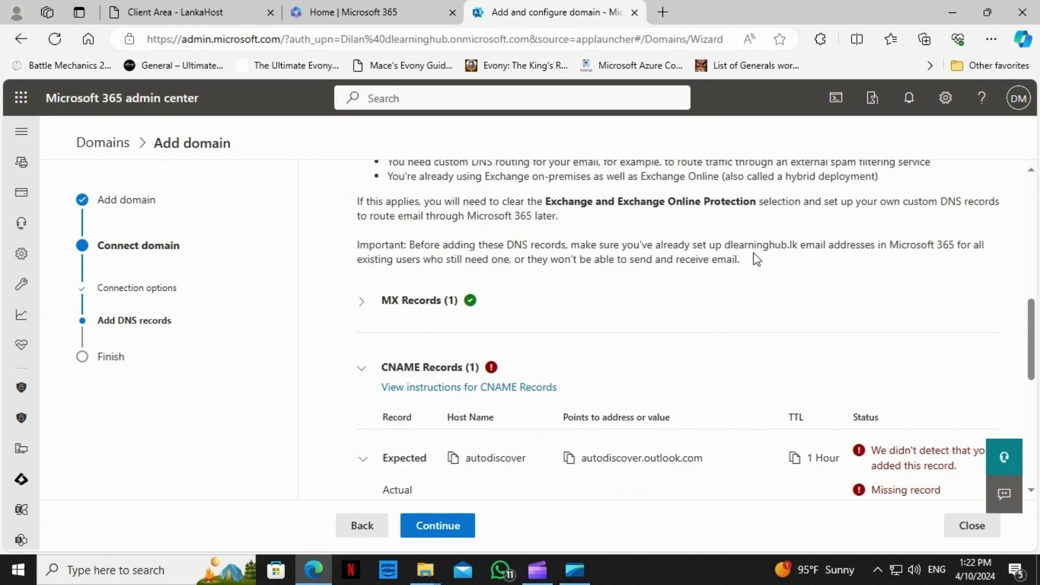
scroll(756, 259, down, 2)
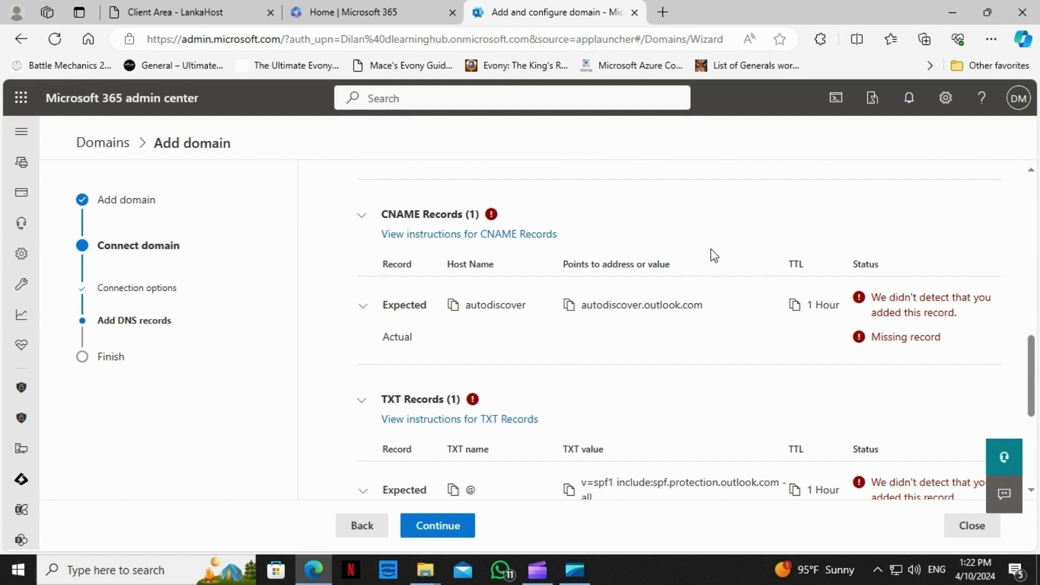
scroll(291, 374, down, 1)
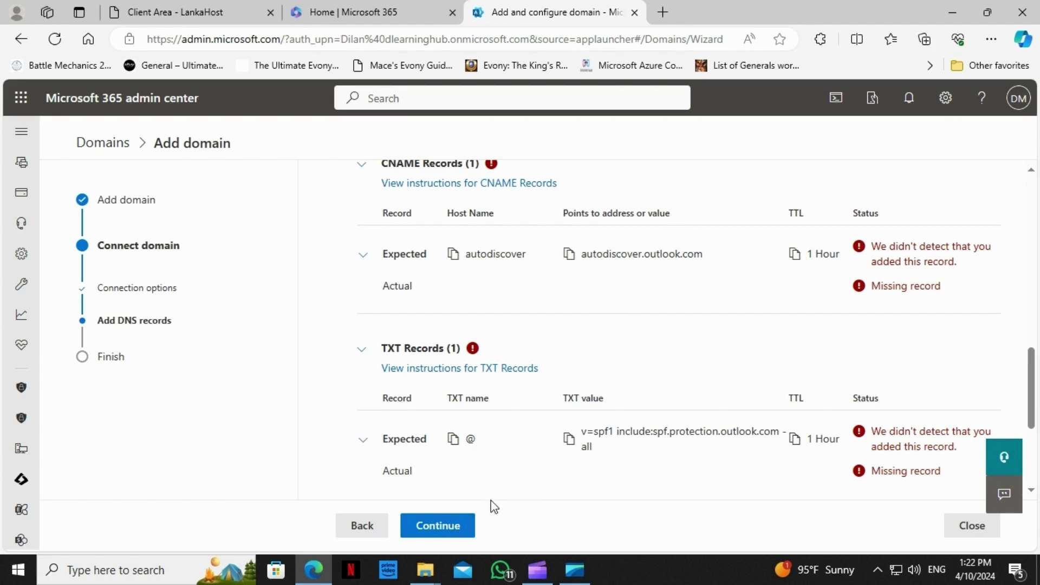
- Run the DNS record check again, continue to the end of the domain setup and close the wizard
click(458, 525)
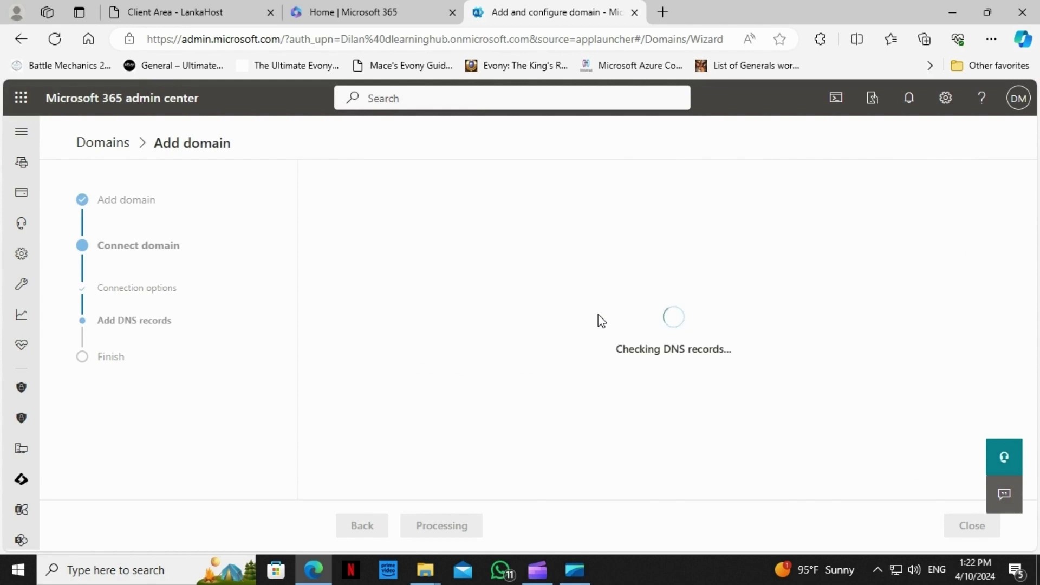
scroll(601, 320, down, 7)
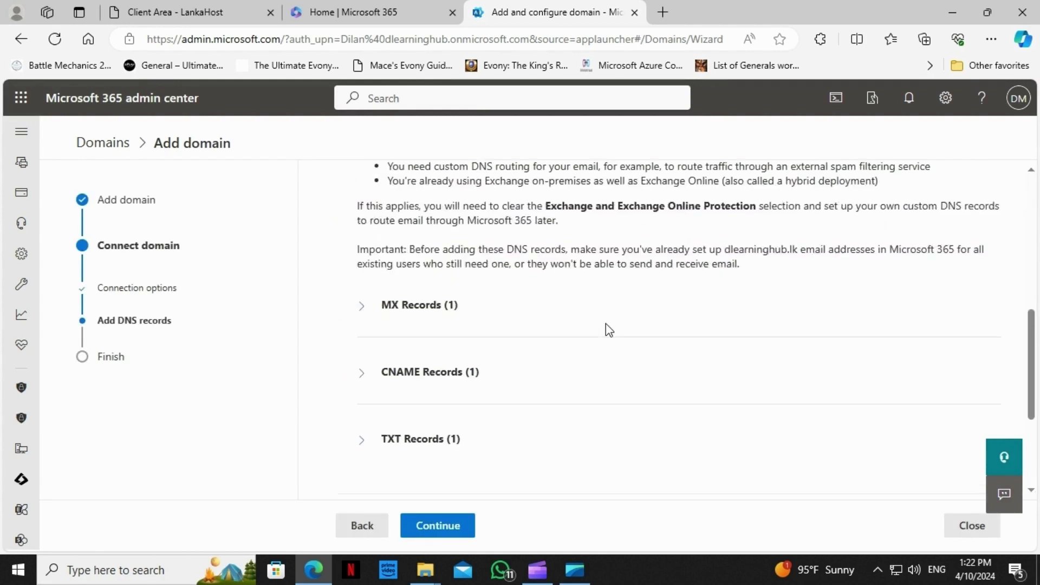
scroll(607, 325, down, 3)
key(Return)
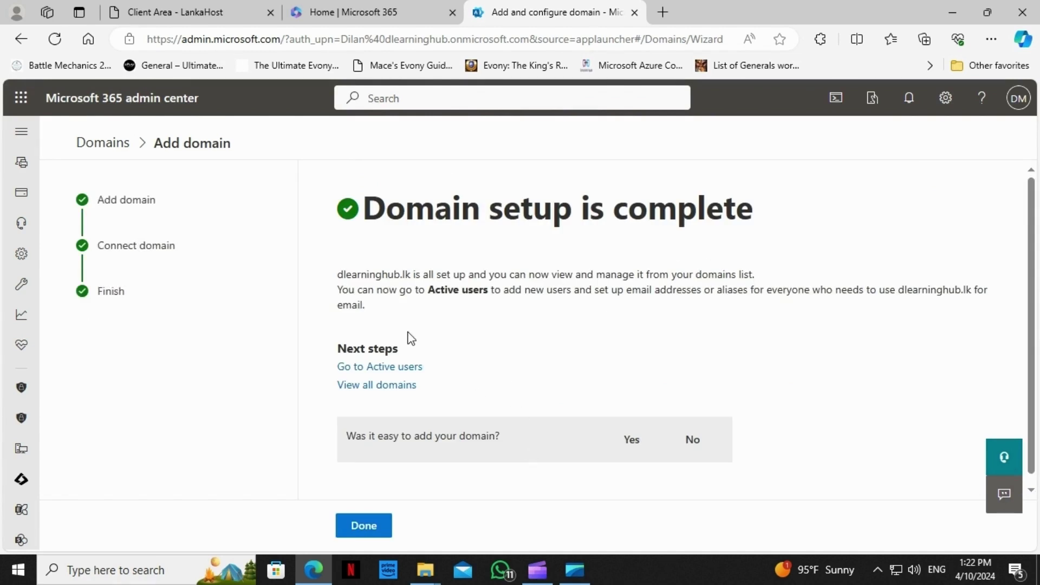
scroll(593, 335, down, 1)
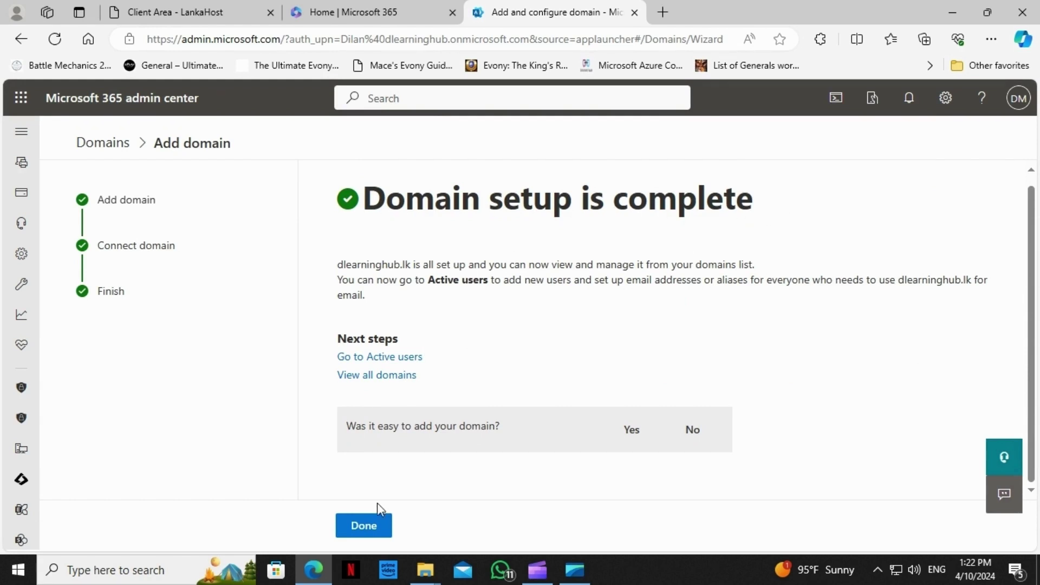
click(365, 527)
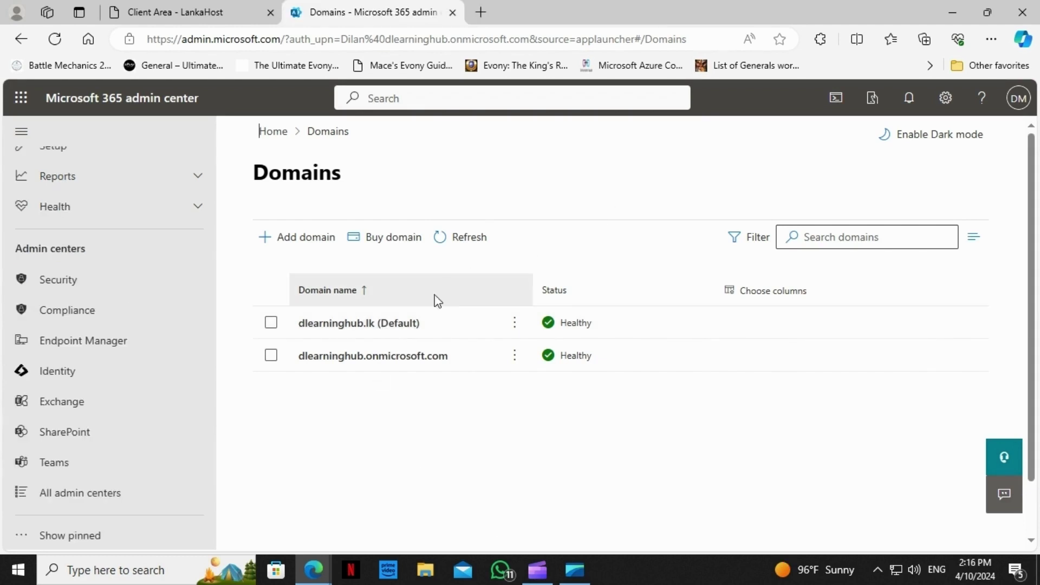
- Open DNS management for dlearninghub.lk, show more connection options and continue with Add your own DNS records
click(515, 324)
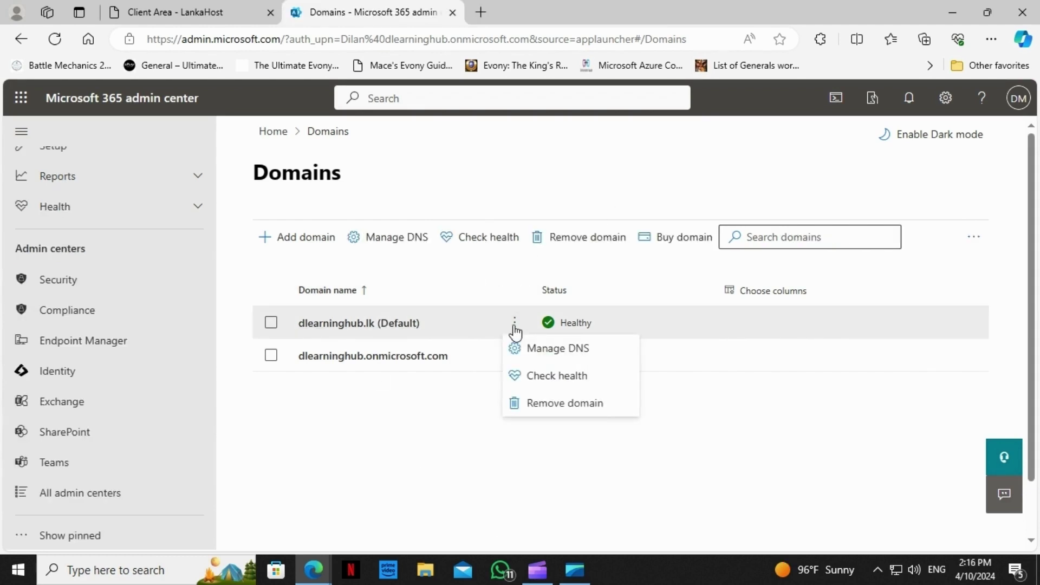
click(576, 361)
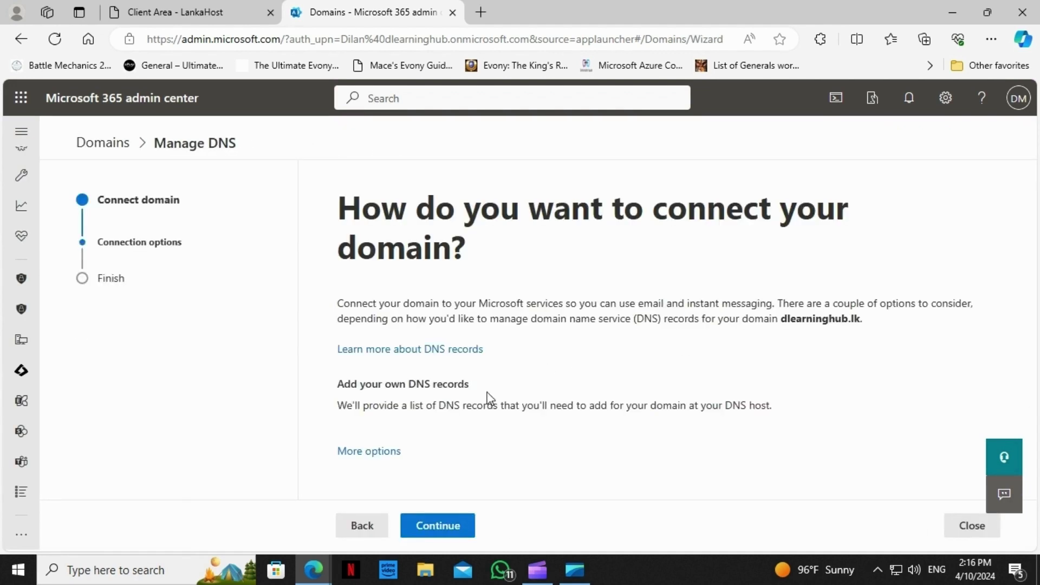
click(385, 454)
scroll(497, 355, down, 1)
scroll(497, 355, down, 1)
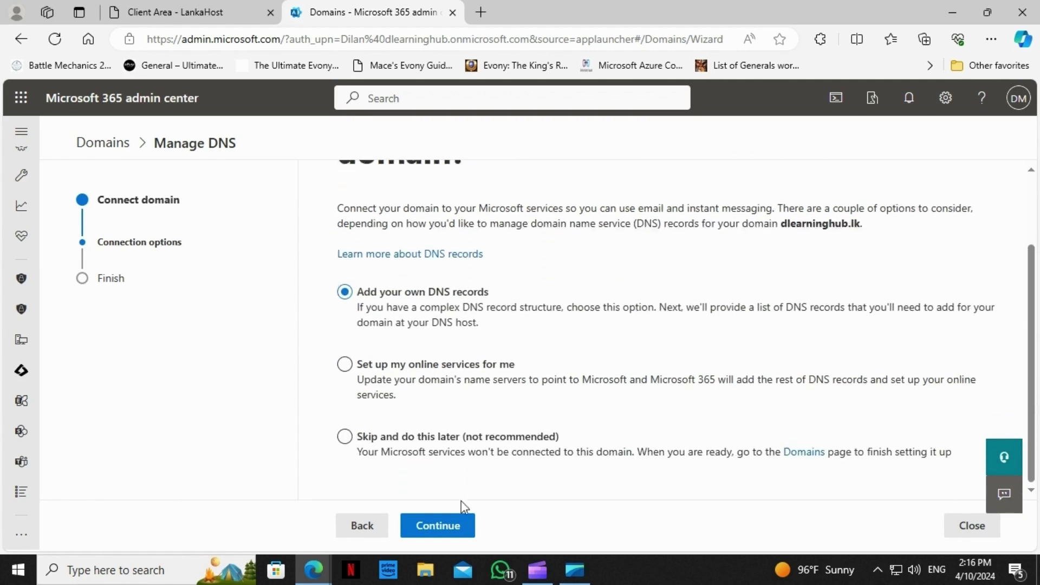
click(468, 522)
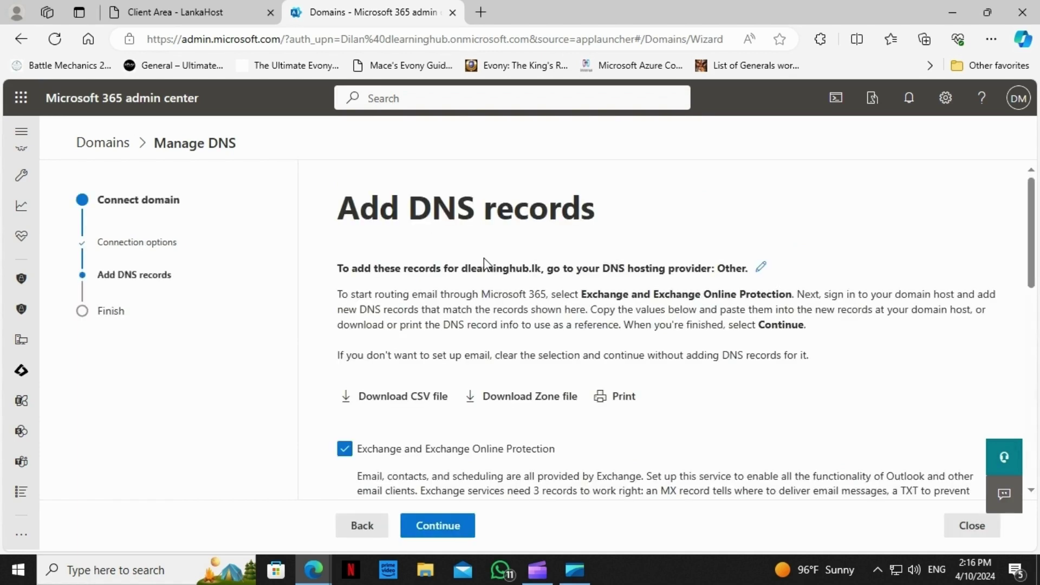
- Enable Skype for Business in the advanced options and expand its CNAME records
scroll(487, 265, down, 5)
scroll(491, 267, down, 6)
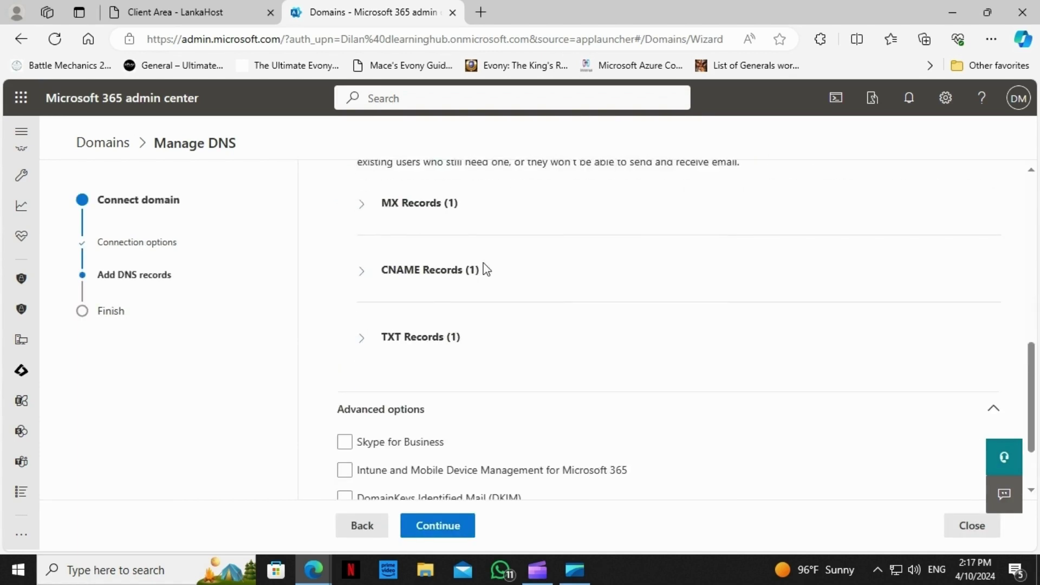
click(362, 353)
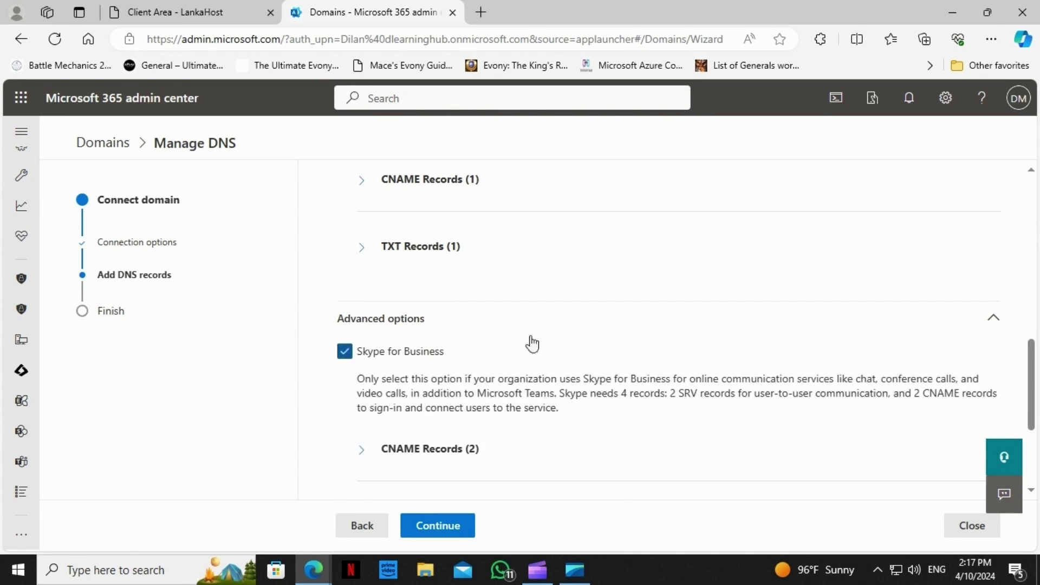
scroll(569, 323, down, 4)
click(357, 262)
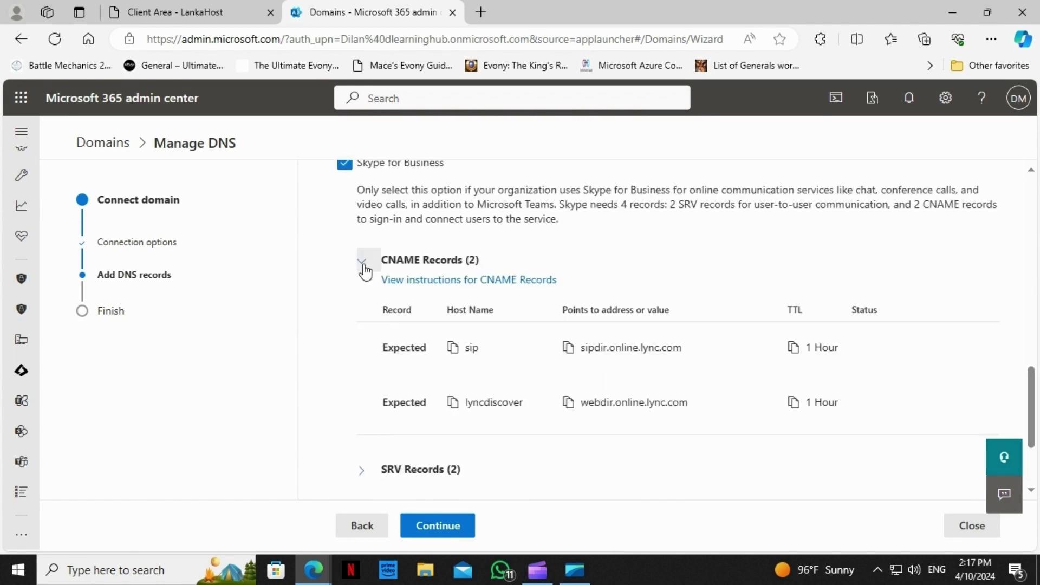
- Copy the host name sip from Microsoft 365 and enter it as the host of a new CNAME record at LankaHost
scroll(503, 268, down, 2)
click(458, 254)
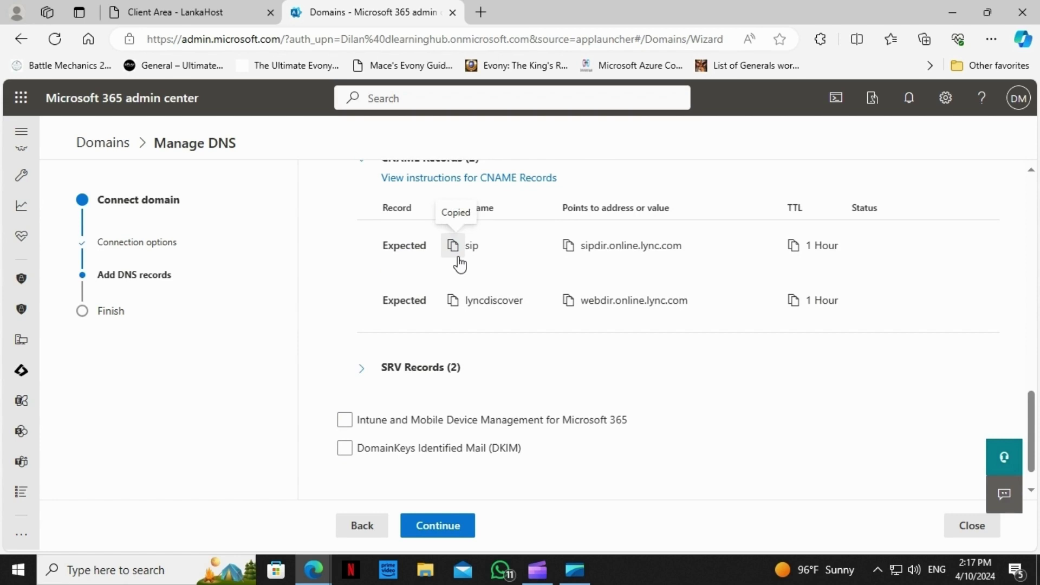
scroll(459, 265, up, 1)
click(174, 12)
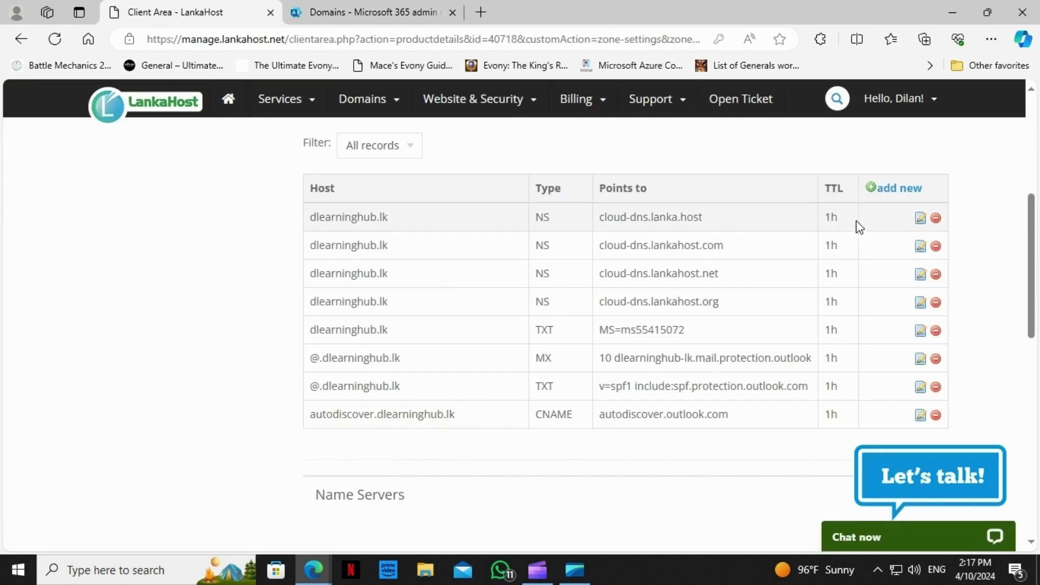
click(902, 190)
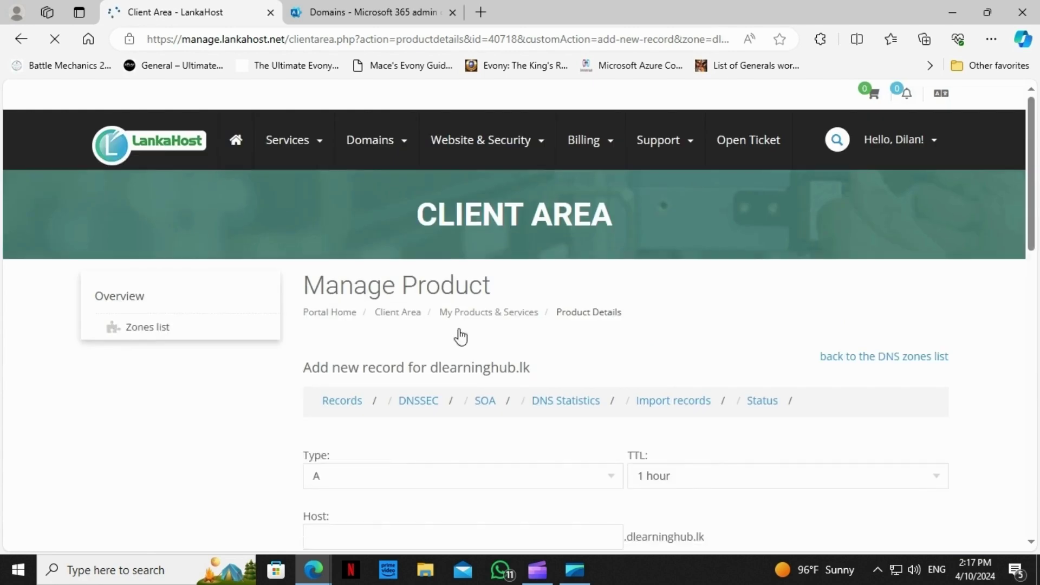
scroll(477, 357, down, 3)
click(336, 265)
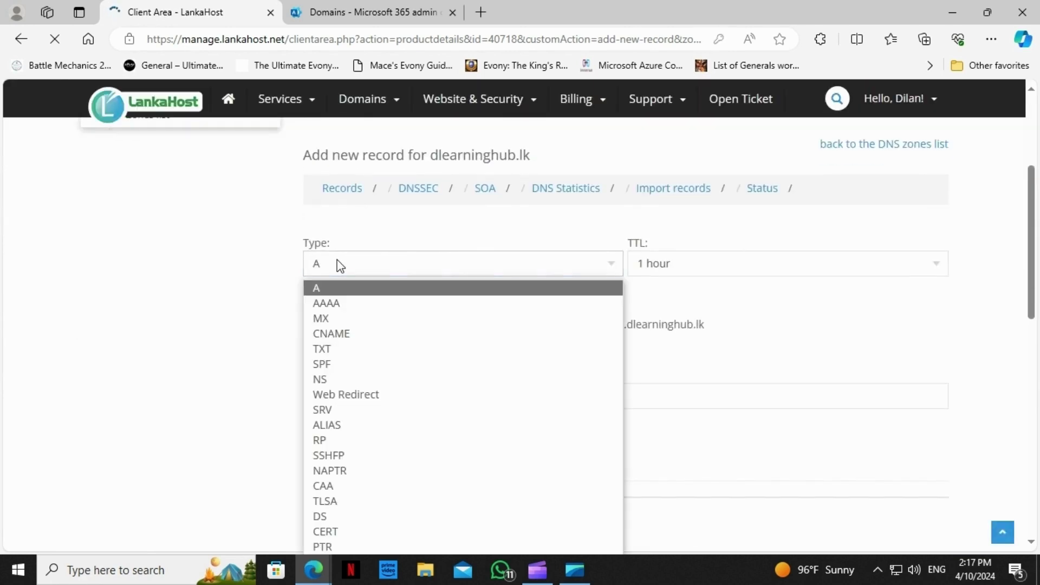
click(338, 332)
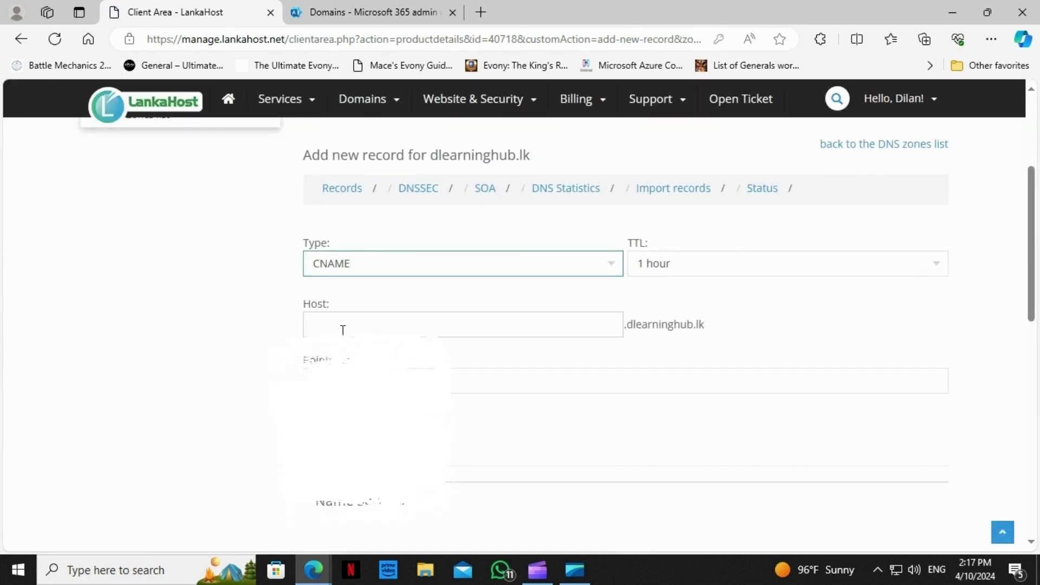
click(343, 331)
text(sip)
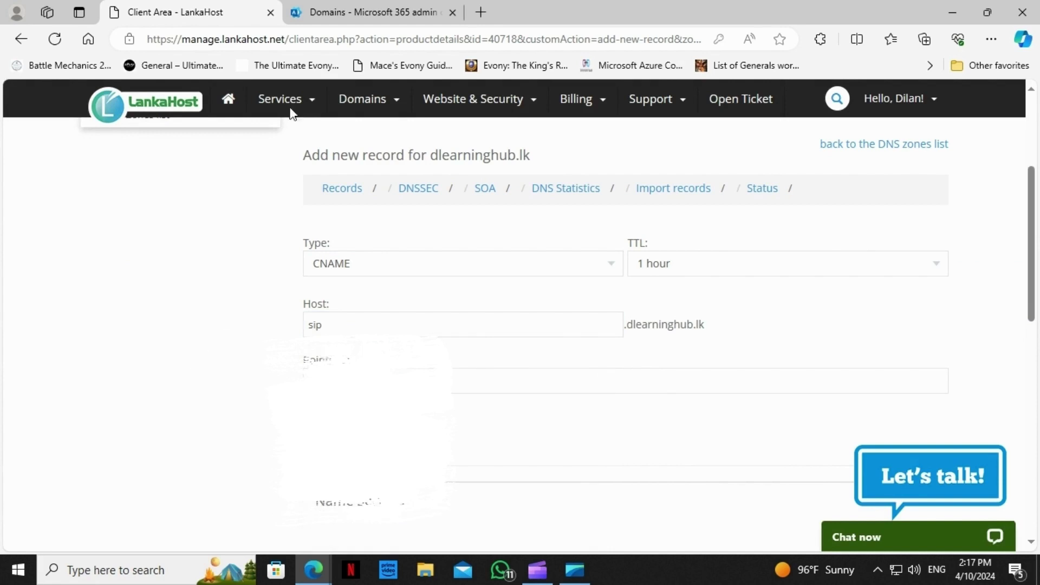
- Copy sipdir.online.lync.com from Microsoft 365 into the sip record's Points to field at LankaHost and save the record
click(353, 7)
click(568, 297)
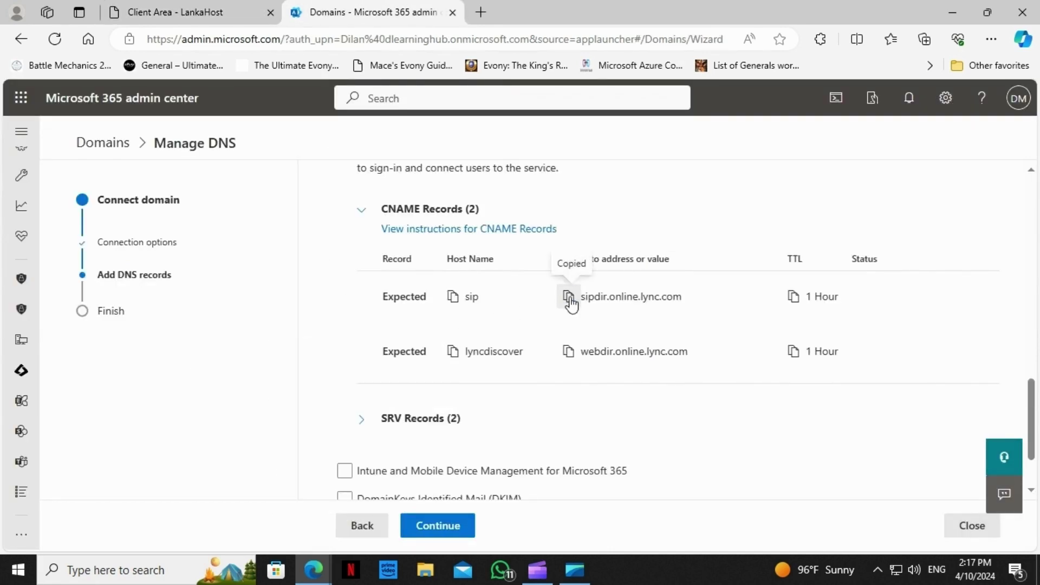
click(232, 9)
click(332, 380)
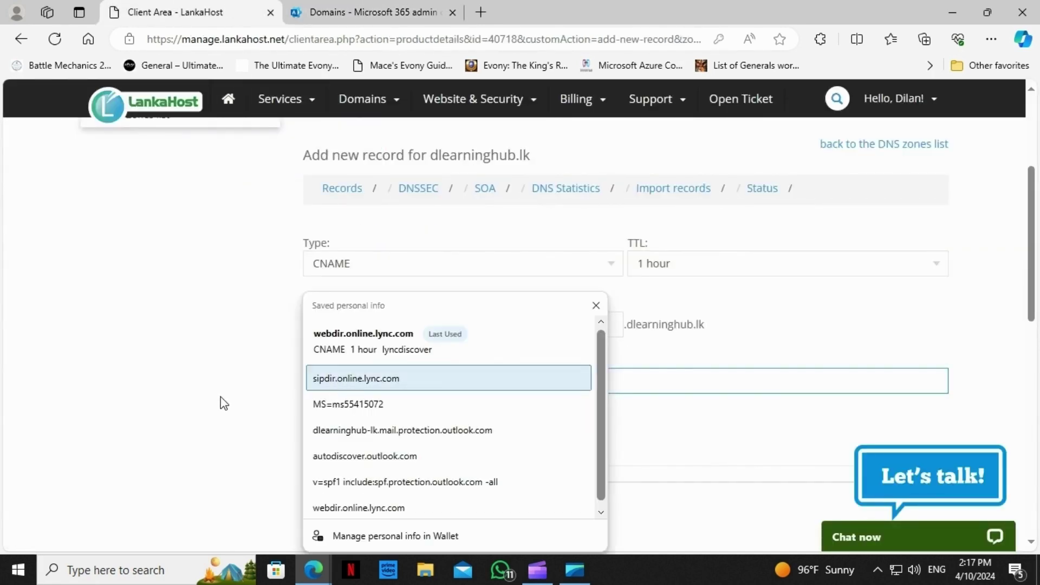
key(ctrl+v)
click(341, 428)
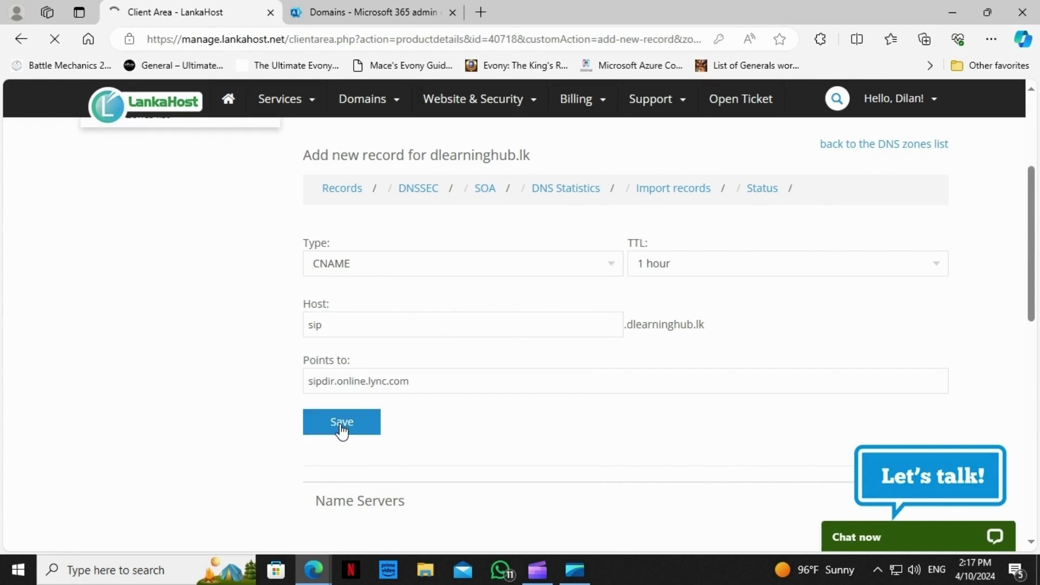
- Copy the host name lyncdiscover from Microsoft 365 and enter it as the host of another new CNAME record at LankaHost
click(370, 10)
click(453, 352)
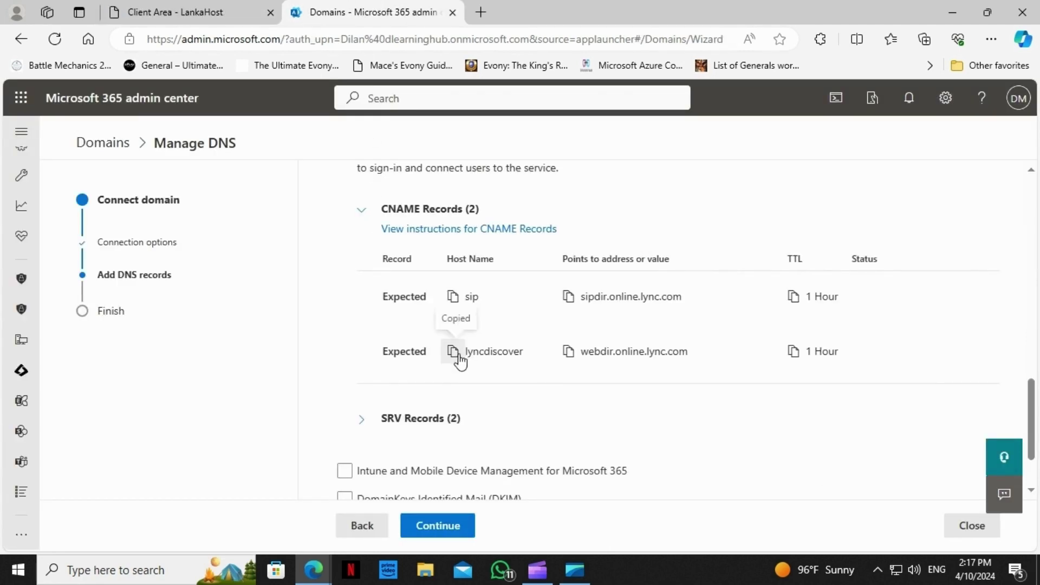
click(217, 10)
scroll(498, 393, down, 3)
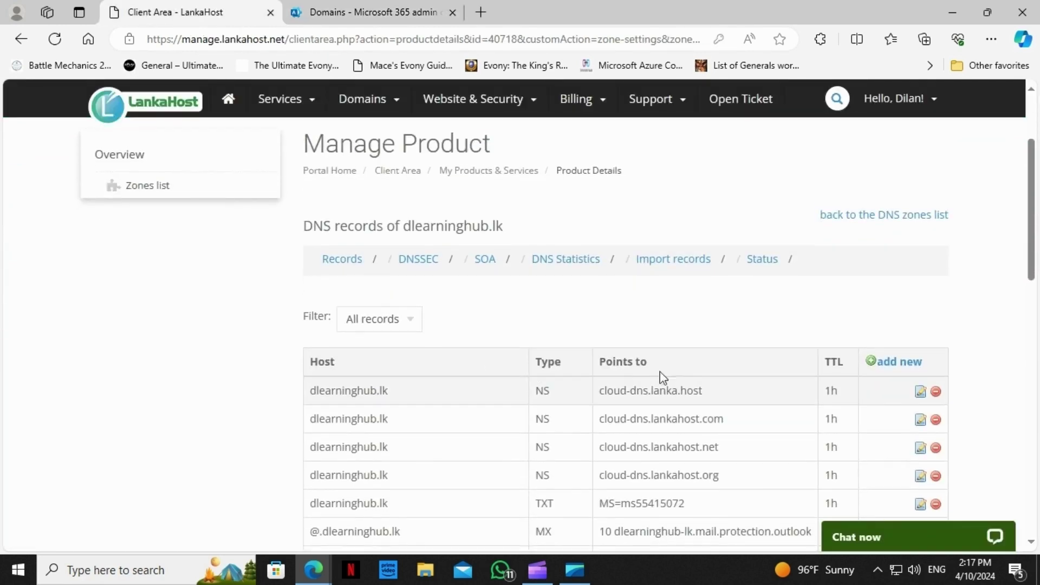
click(900, 362)
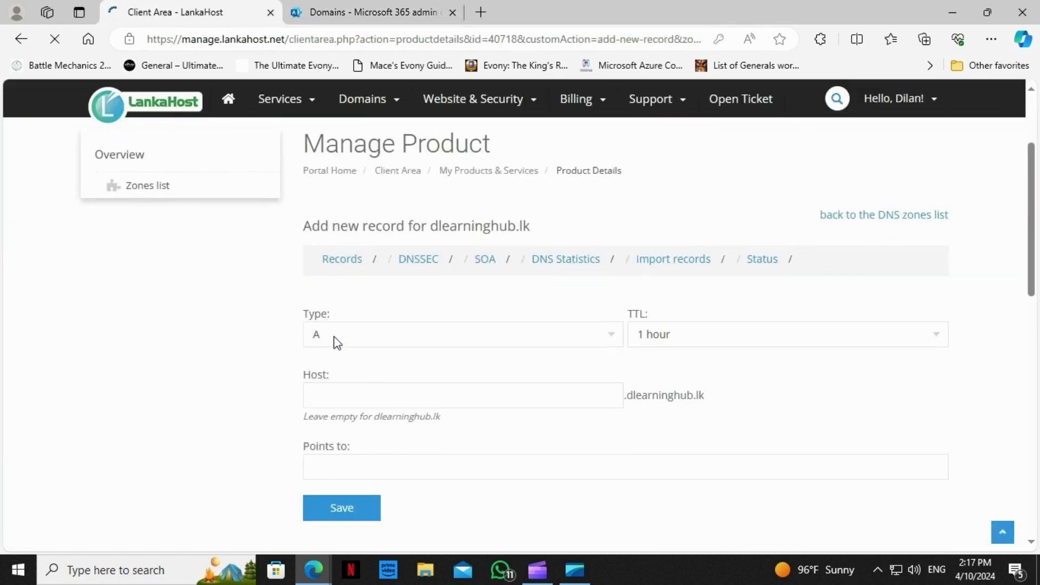
click(337, 339)
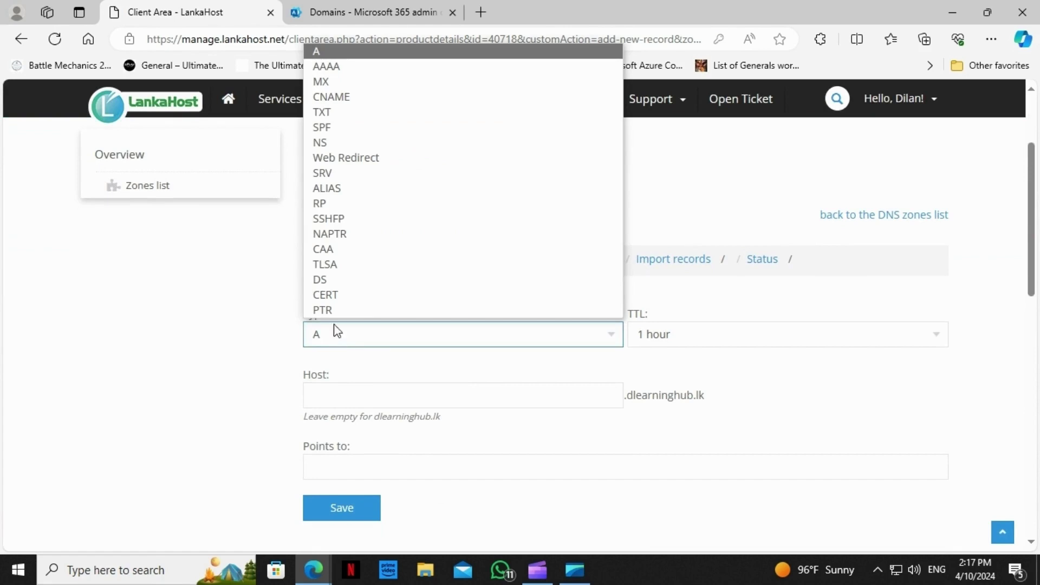
click(332, 97)
click(463, 395)
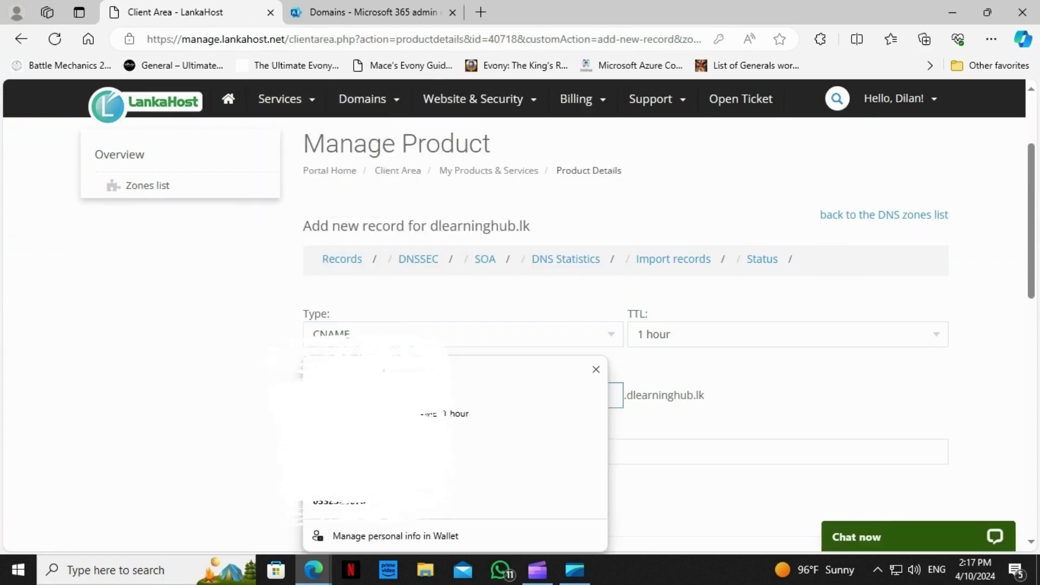
- Copy webdir.online.lync.com from Microsoft 365 into the lyncdiscover record's Points to field at LankaHost and save the record
click(346, 12)
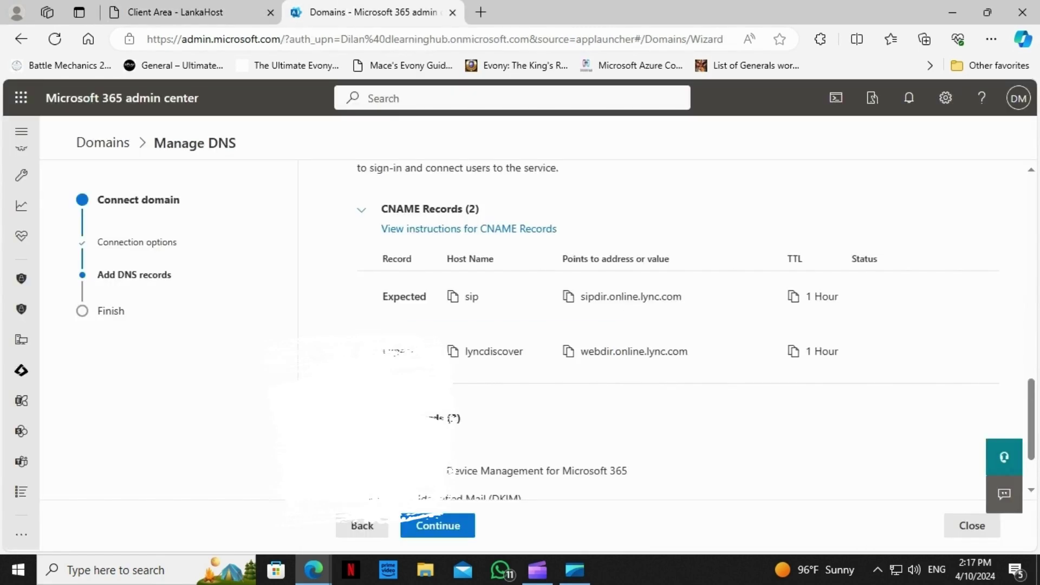
click(567, 350)
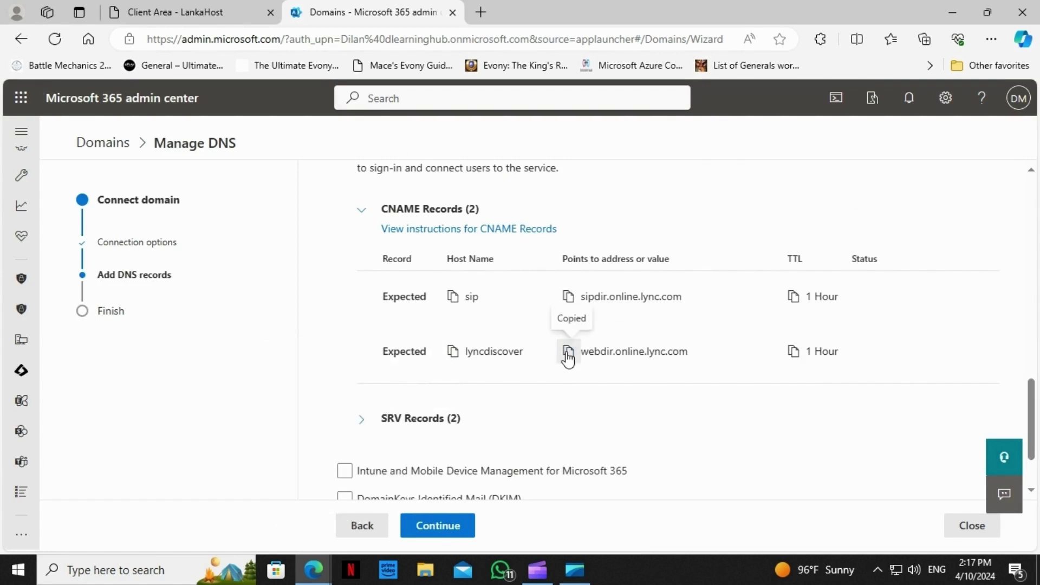
click(170, 8)
click(314, 452)
key(ctrl+v)
click(310, 499)
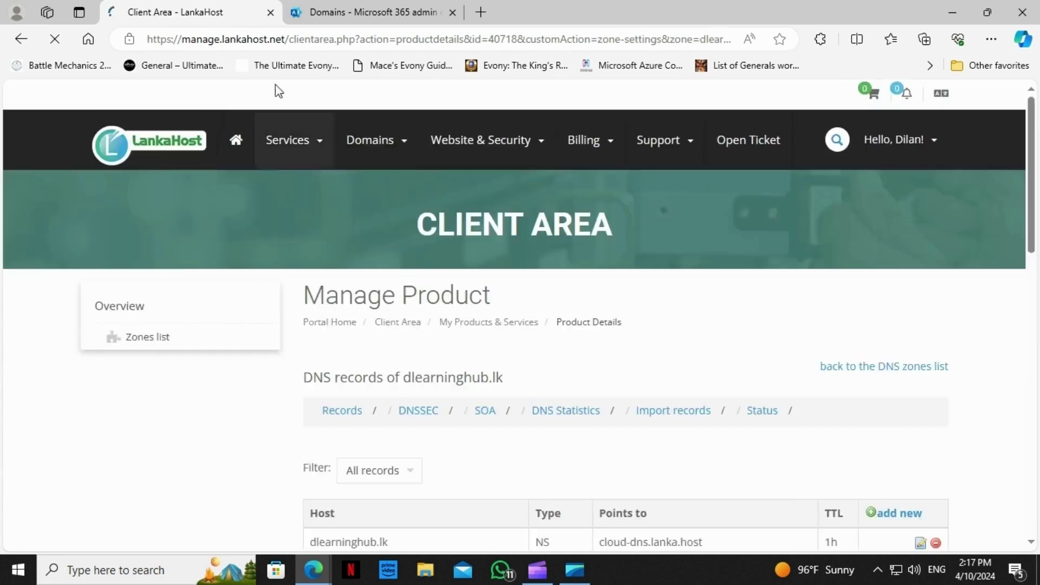
- Expand the two SRV records in the Microsoft 365 DNS setup and open the SRV record instructions in a separate tab
click(344, 9)
scroll(336, 337, down, 2)
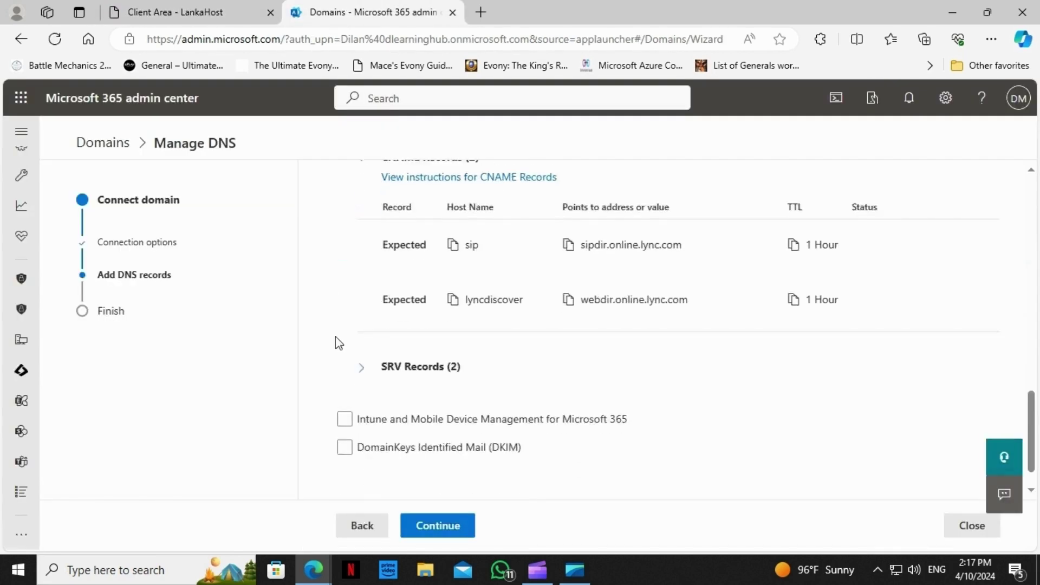
click(358, 329)
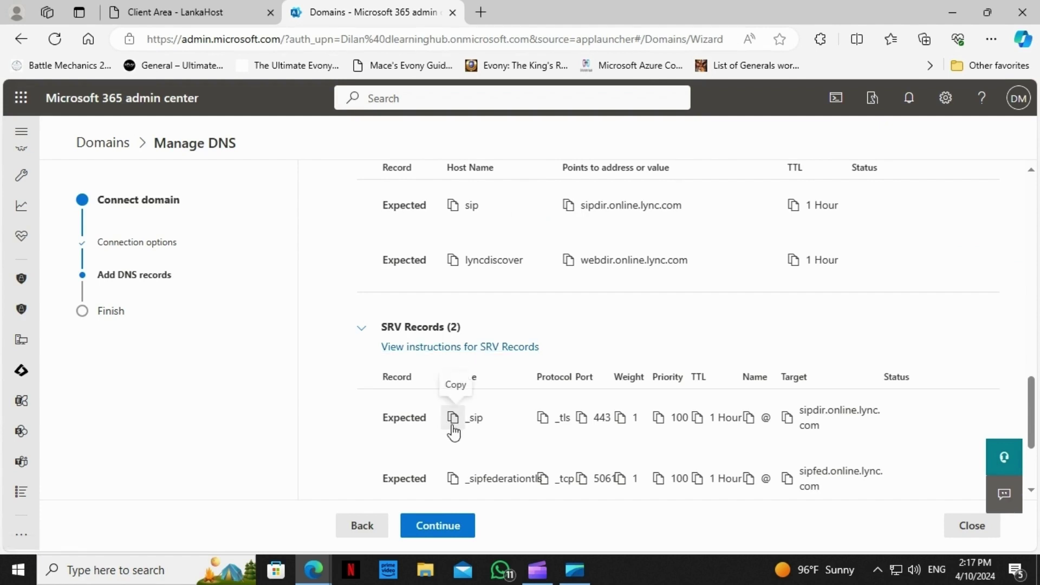
right_click(494, 347)
click(549, 130)
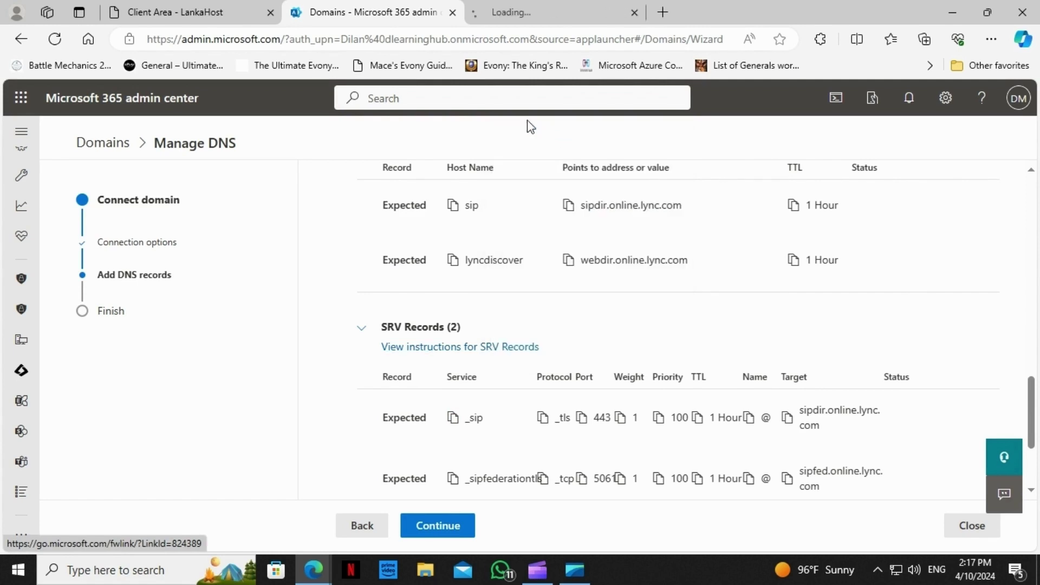
click(536, 7)
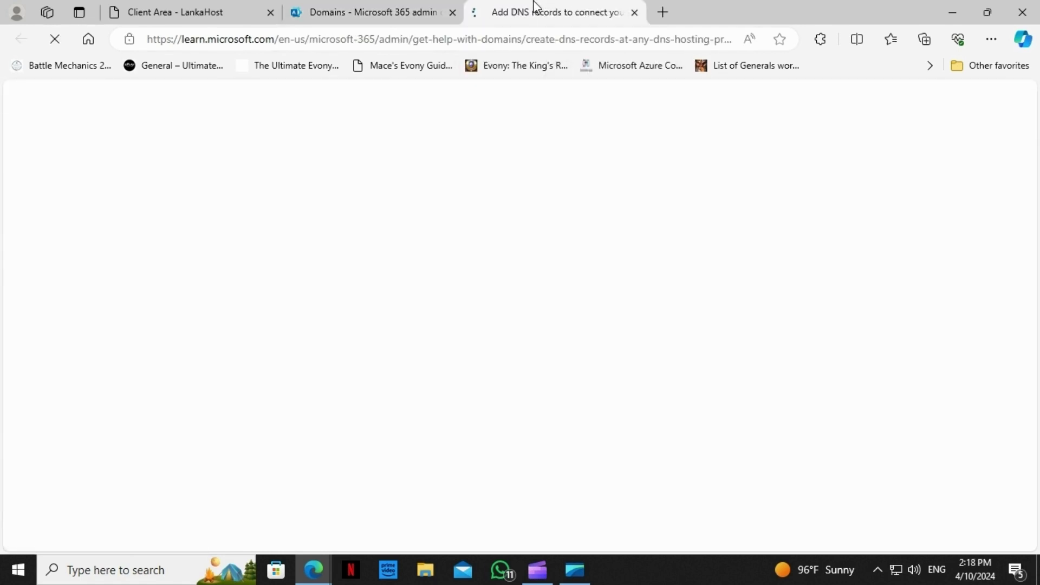
- Find the section on adding SRV records for Teams and Skype for Business in the Microsoft DNS guide
scroll(521, 407, down, 4)
scroll(521, 406, down, 1)
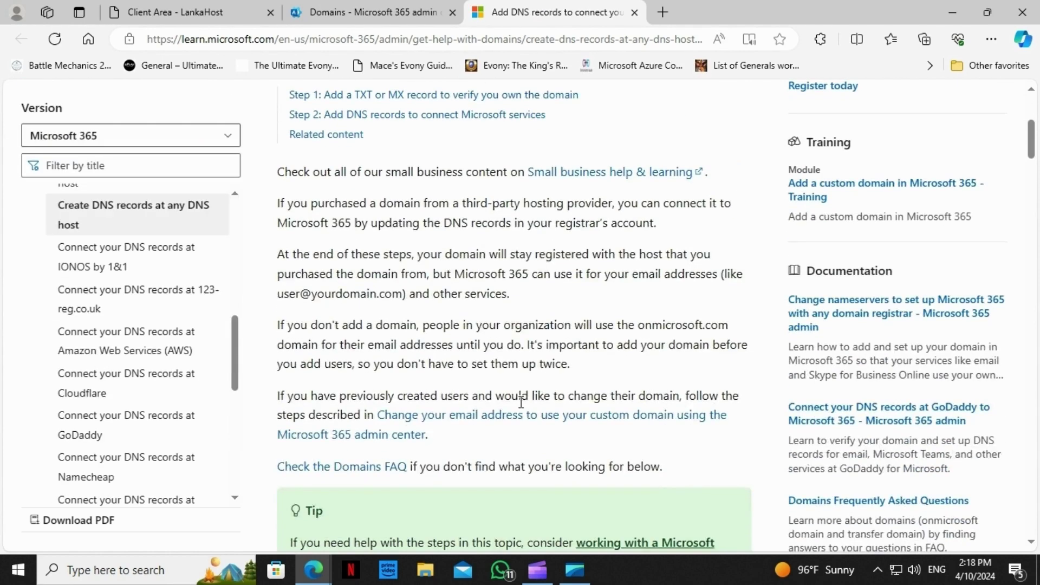
scroll(541, 258, down, 4)
scroll(544, 260, down, 4)
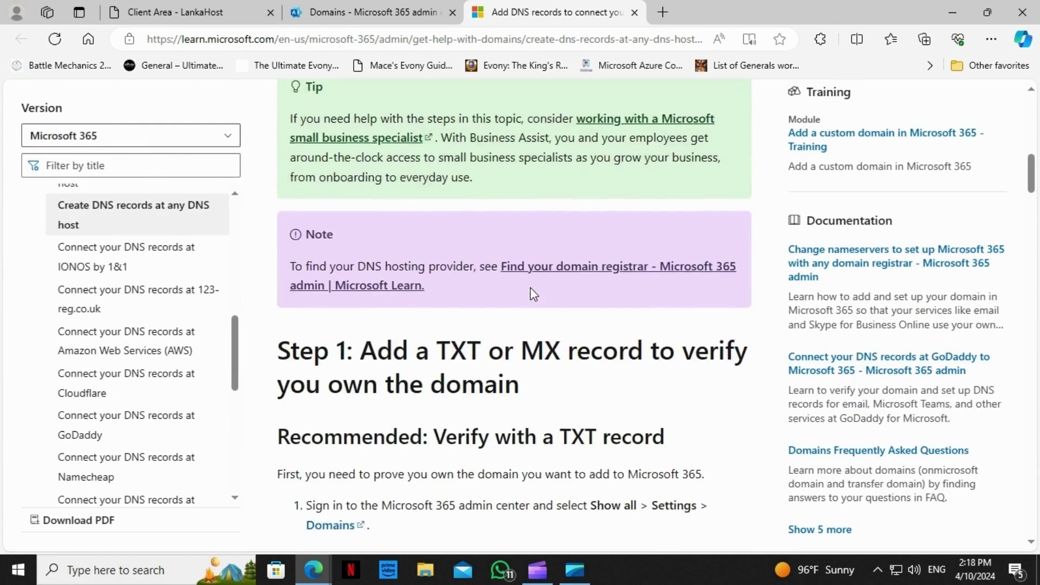
scroll(531, 289, down, 3)
scroll(553, 270, down, 6)
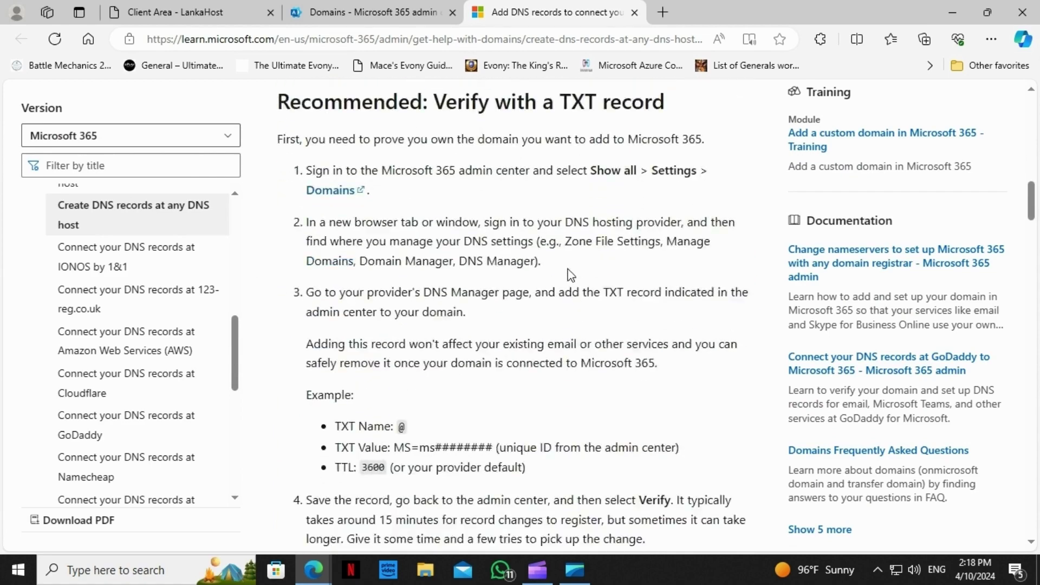
scroll(580, 370, down, 6)
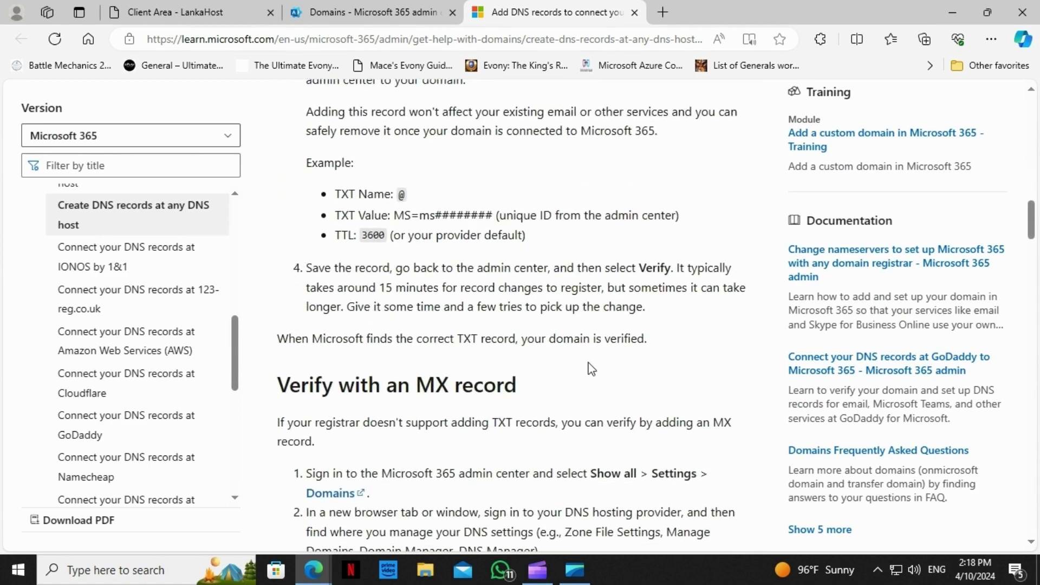
scroll(593, 367, down, 10)
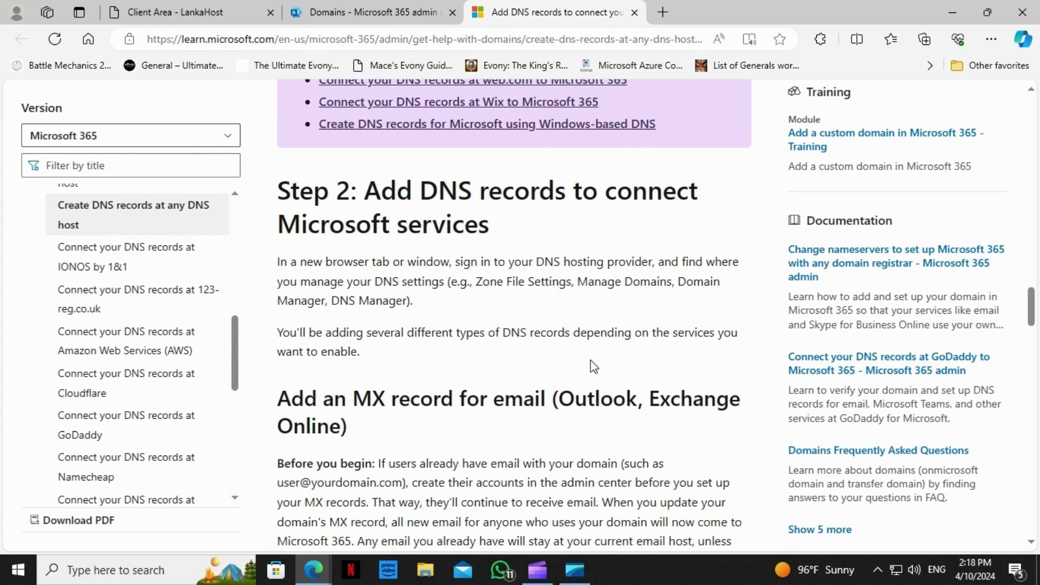
scroll(673, 319, down, 9)
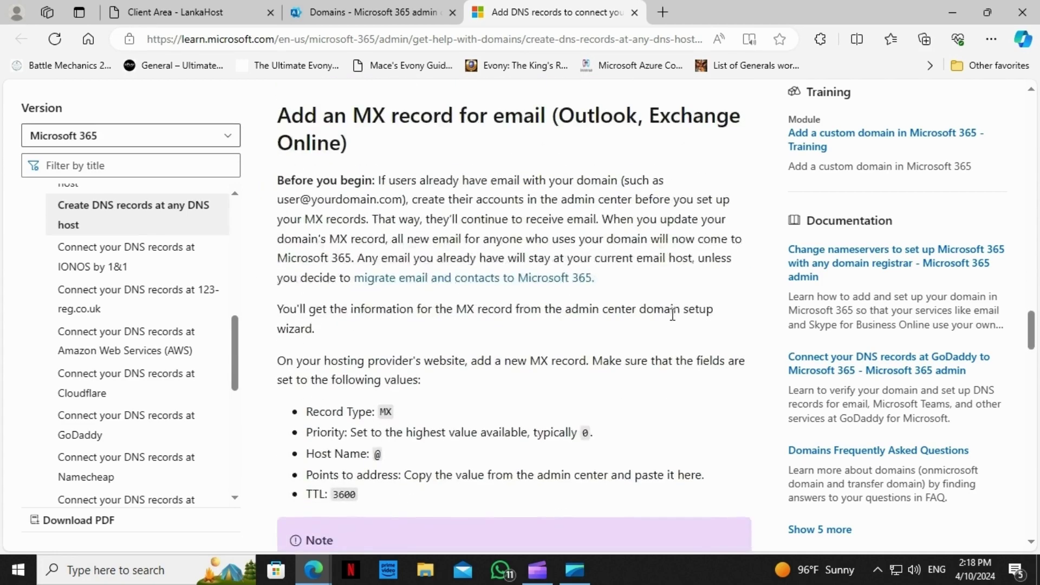
scroll(675, 324, down, 5)
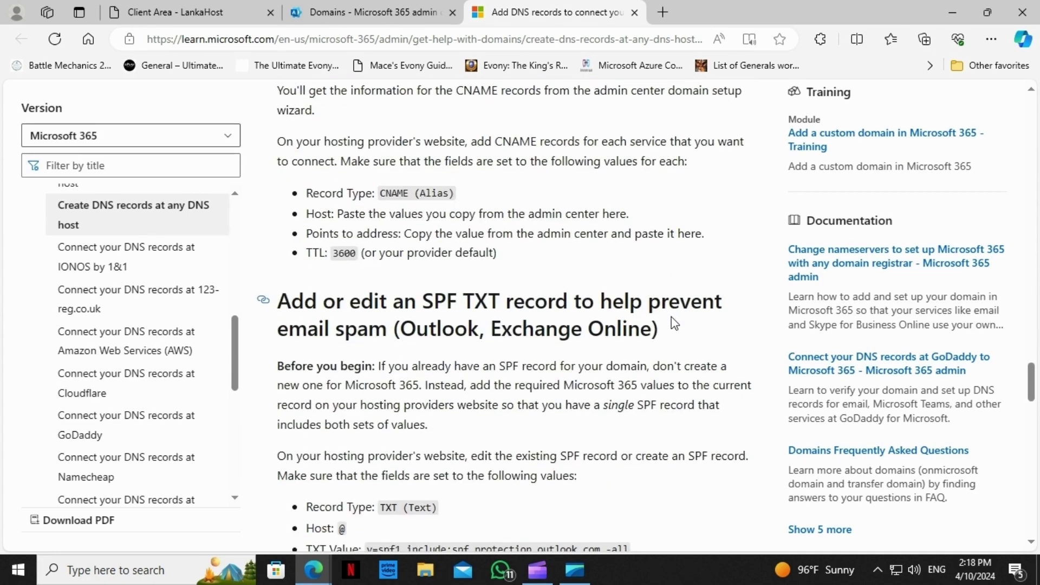
scroll(674, 323, down, 9)
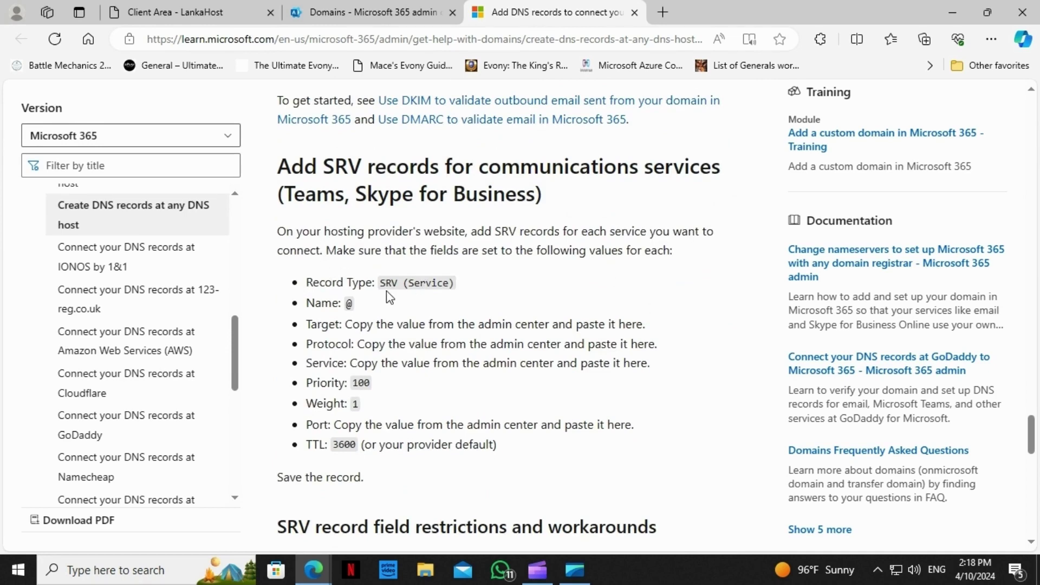
- Read the SRV field values and the workarounds for Name, Service and Protocol, and Priority, Weight and Port
scroll(382, 305, down, 1)
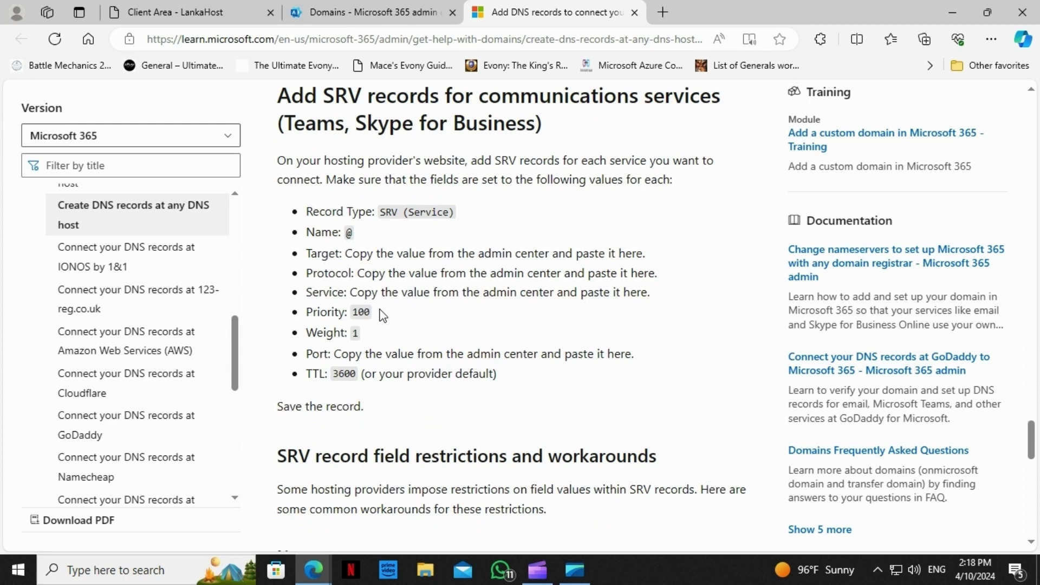
scroll(383, 315, down, 2)
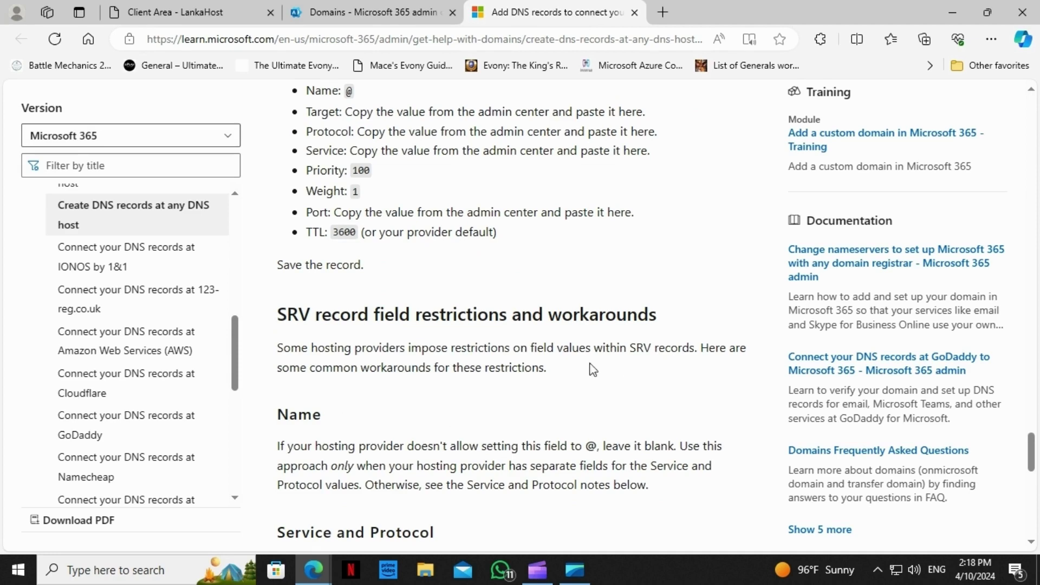
scroll(575, 384, down, 2)
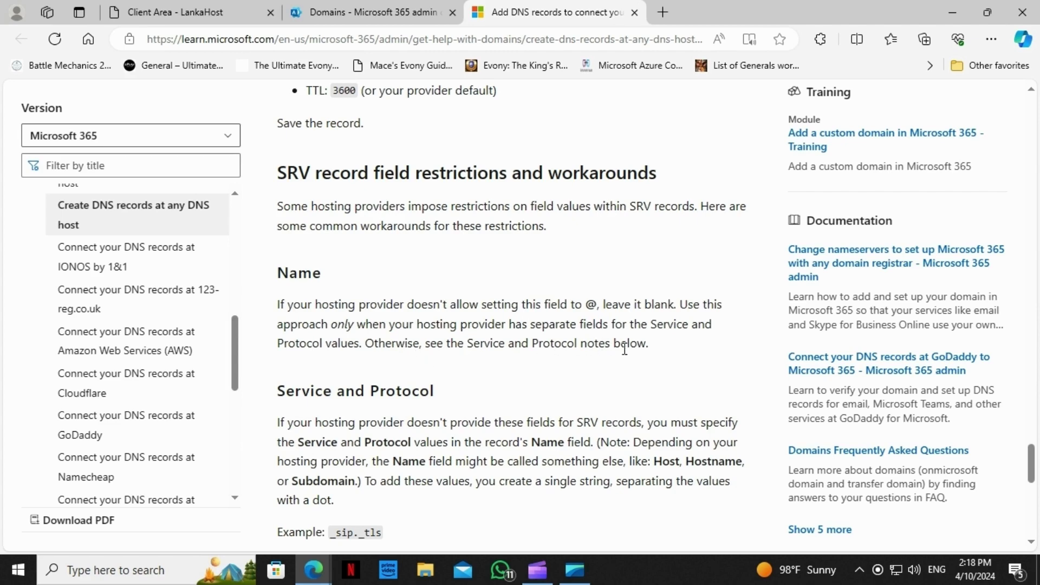
scroll(659, 350, down, 3)
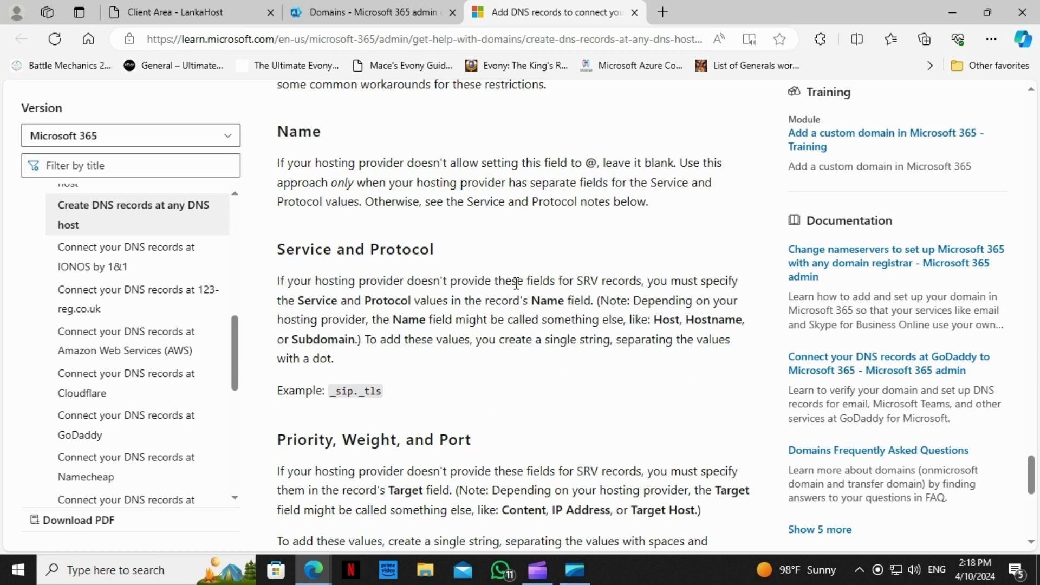
drag(278, 280, 658, 378)
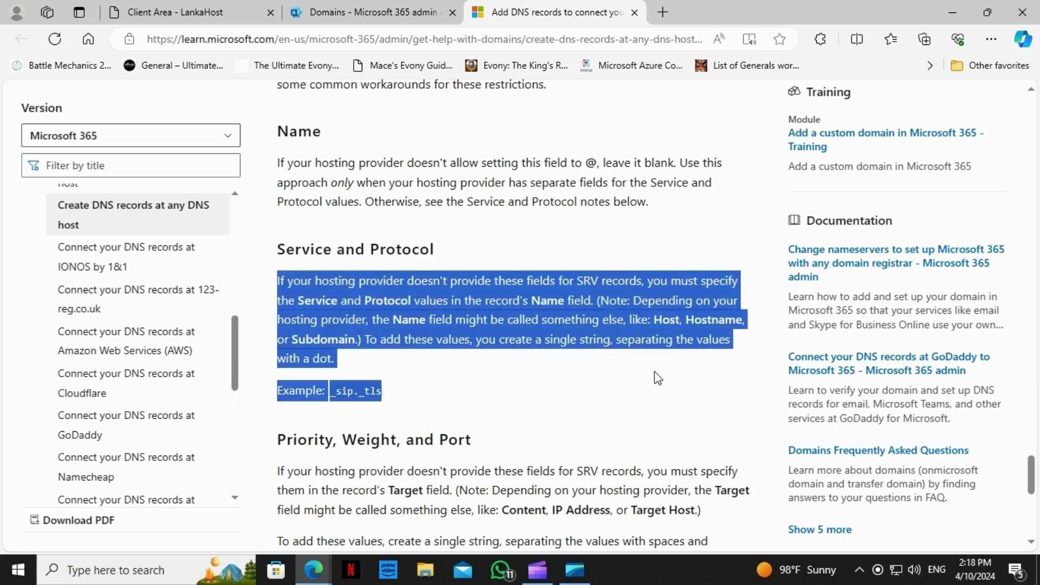
click(459, 393)
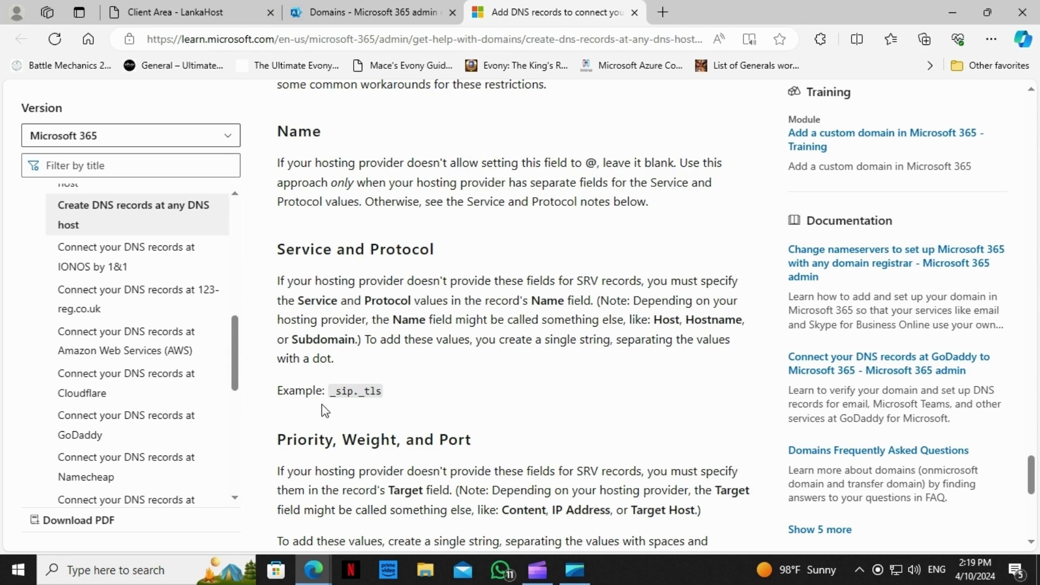
drag(381, 391, 331, 393)
click(507, 394)
scroll(509, 389, down, 3)
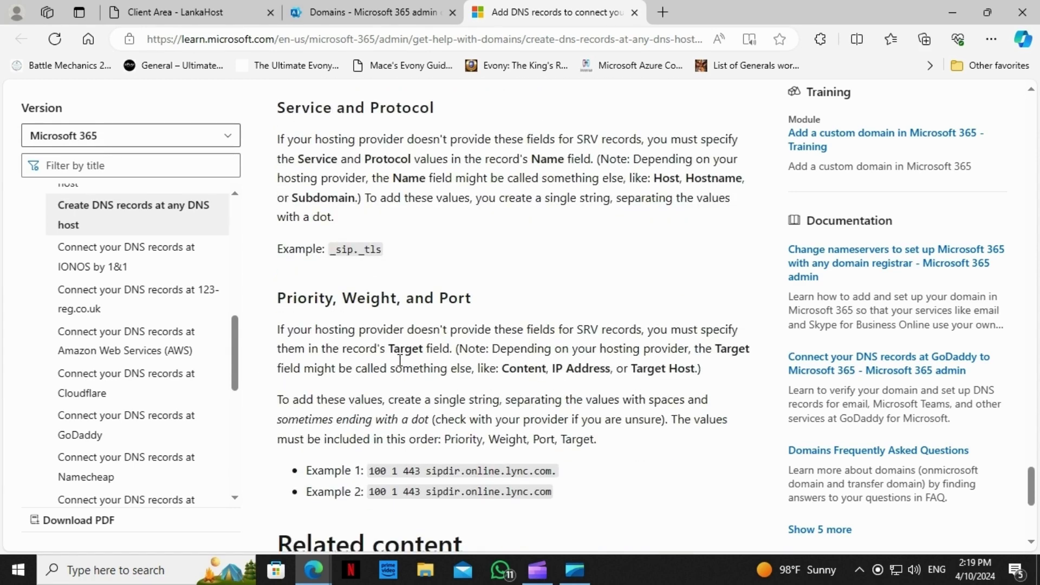
scroll(399, 361, down, 1)
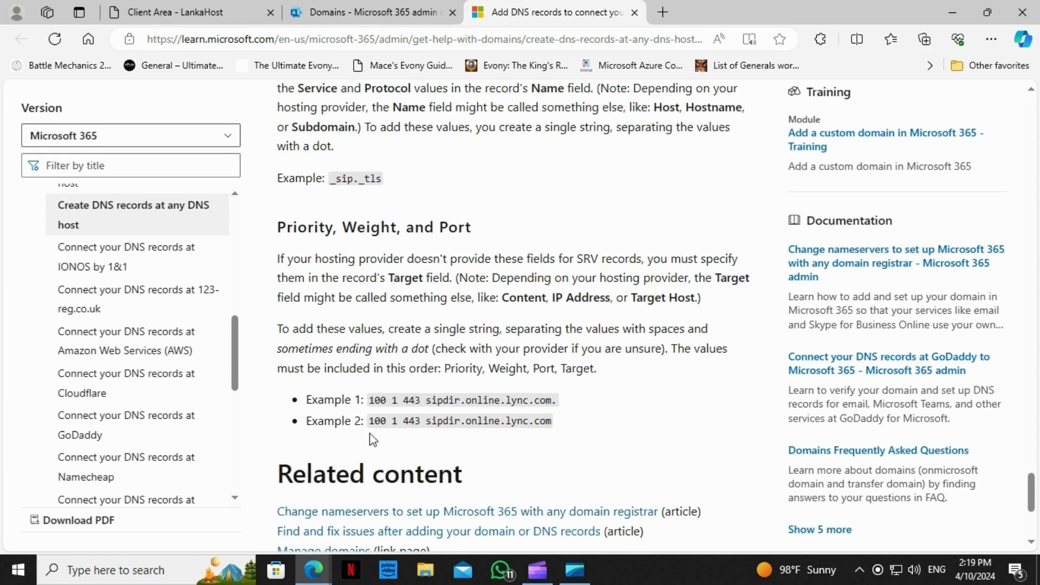
scroll(574, 385, down, 1)
scroll(574, 385, up, 6)
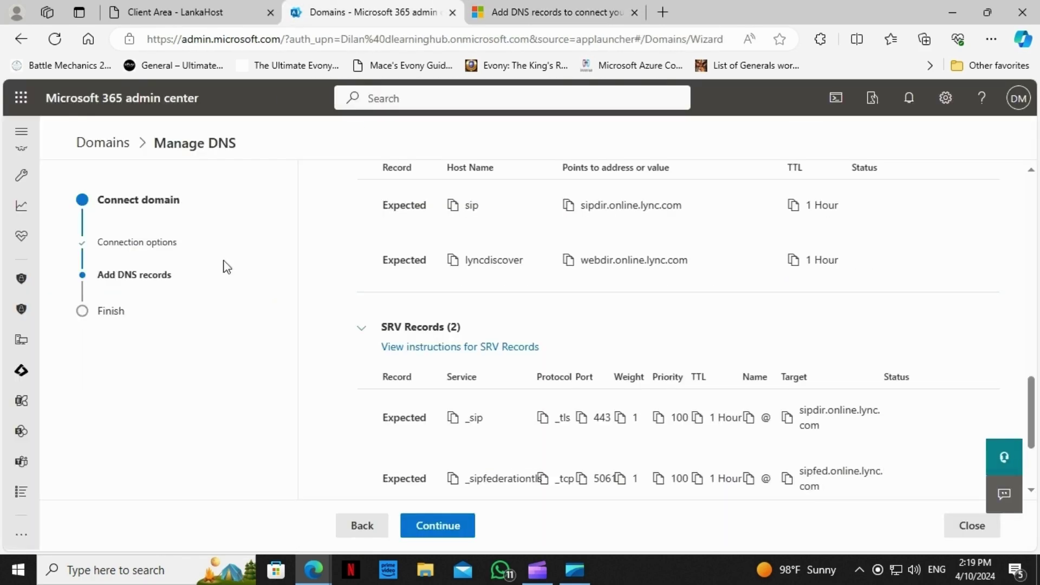
- Copy the service name _sip from Microsoft 365 and start a new SRV record for dlearninghub.lk at LankaHost
scroll(400, 323, down, 2)
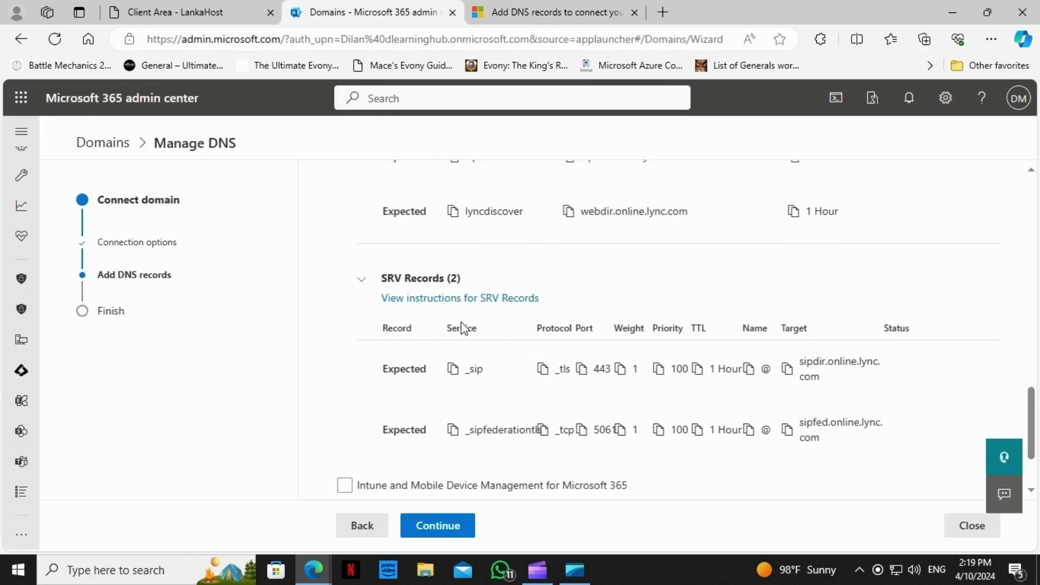
click(454, 319)
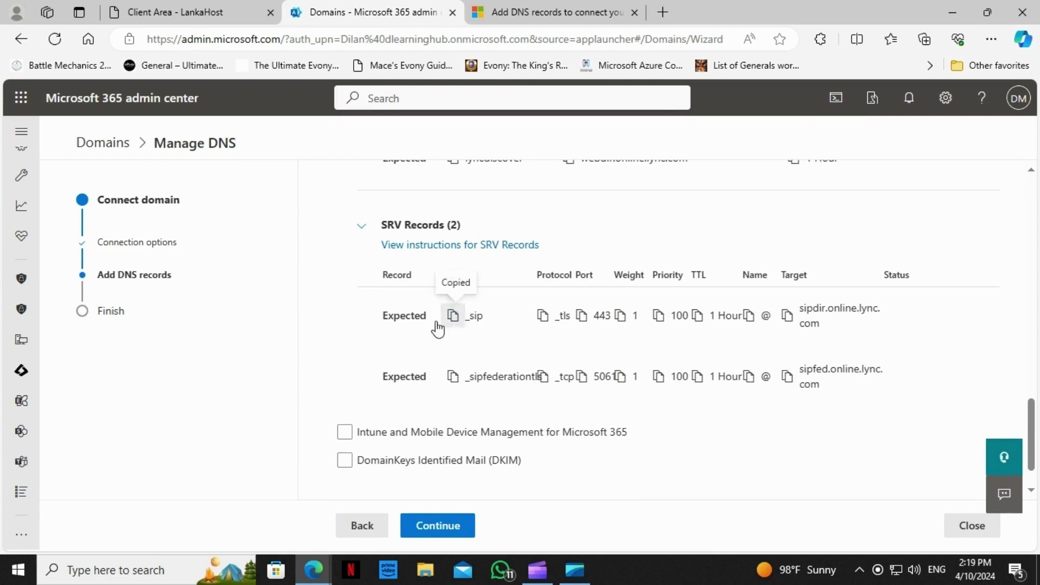
click(204, 8)
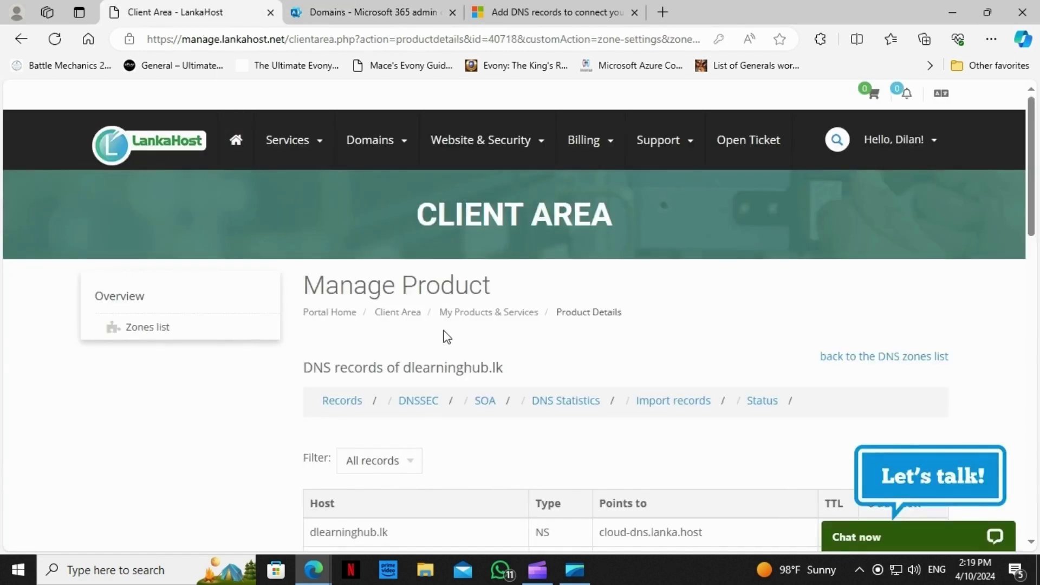
scroll(444, 335, down, 5)
click(891, 220)
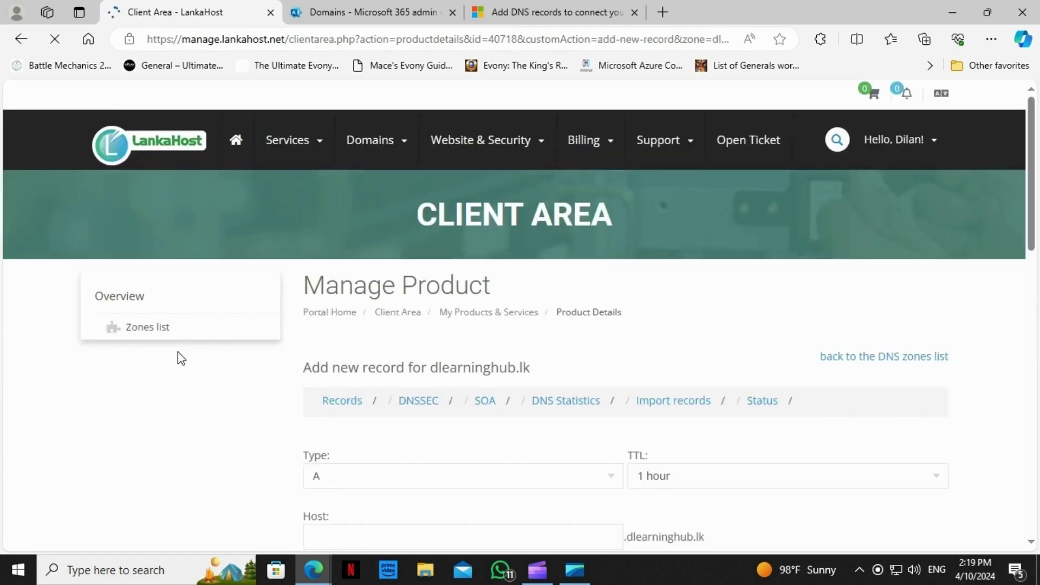
scroll(181, 358, down, 1)
click(344, 333)
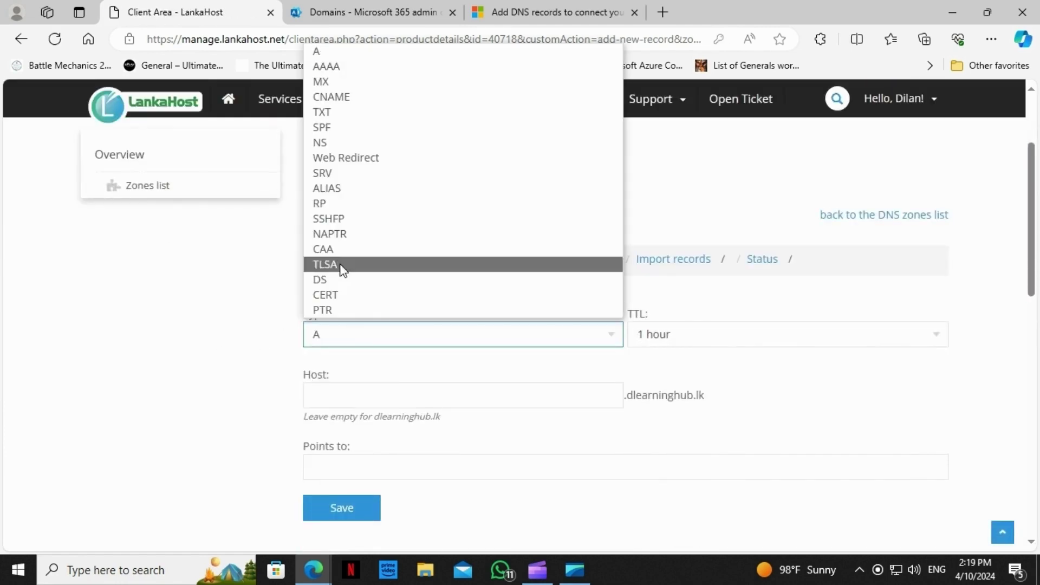
click(332, 173)
scroll(200, 337, down, 1)
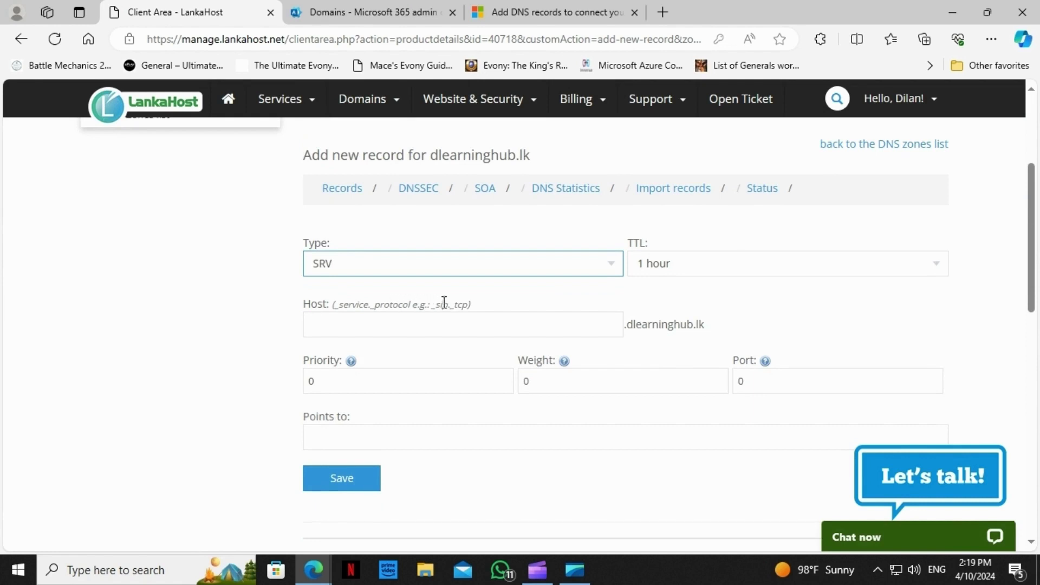
- Enter _sip._tls as the new SRV record's host, combining the service and protocol listed in Microsoft 365
drag(468, 303, 333, 306)
click(513, 309)
click(458, 321)
text(_sip)
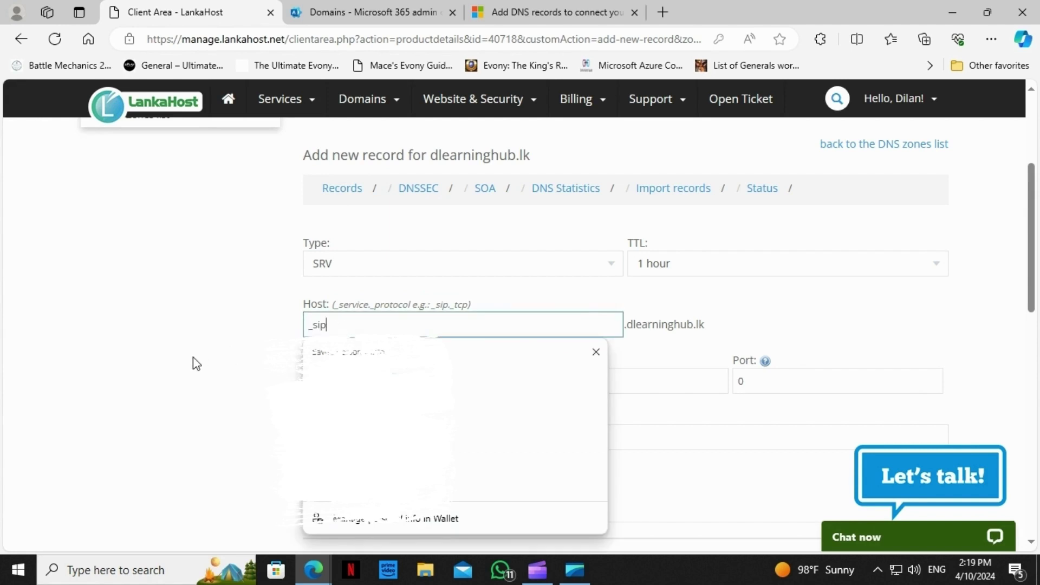
click(383, 10)
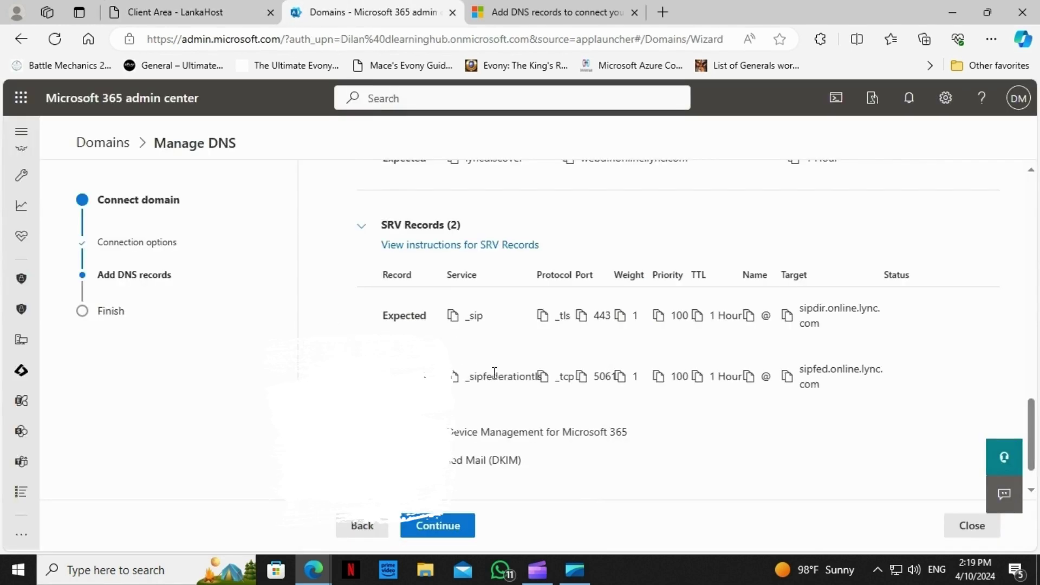
click(255, 16)
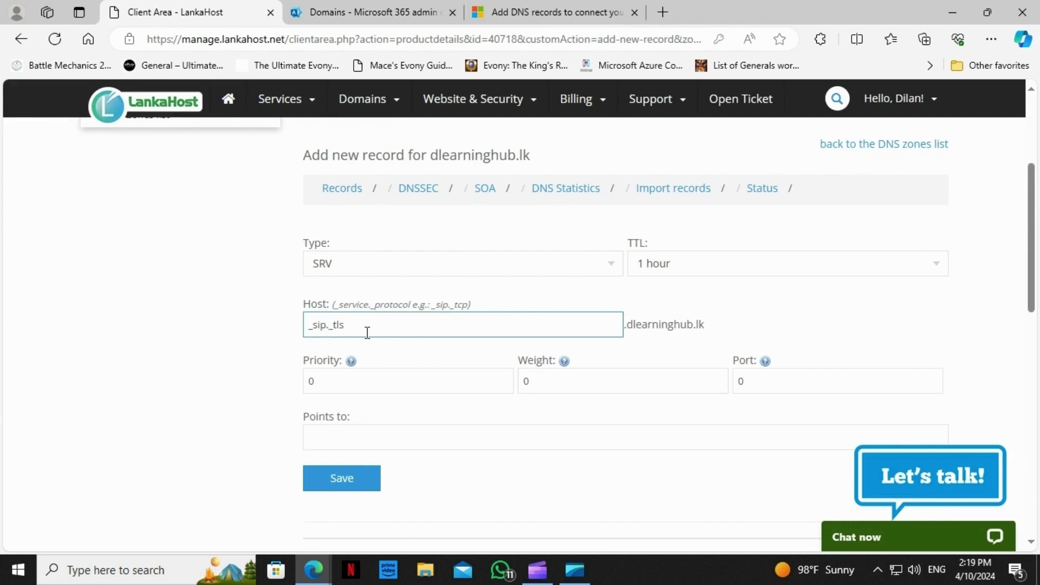
- Set the _sip._tls SRV record's port to 443, weight to 1 and priority to 100, following the values in Microsoft 365
click(333, 15)
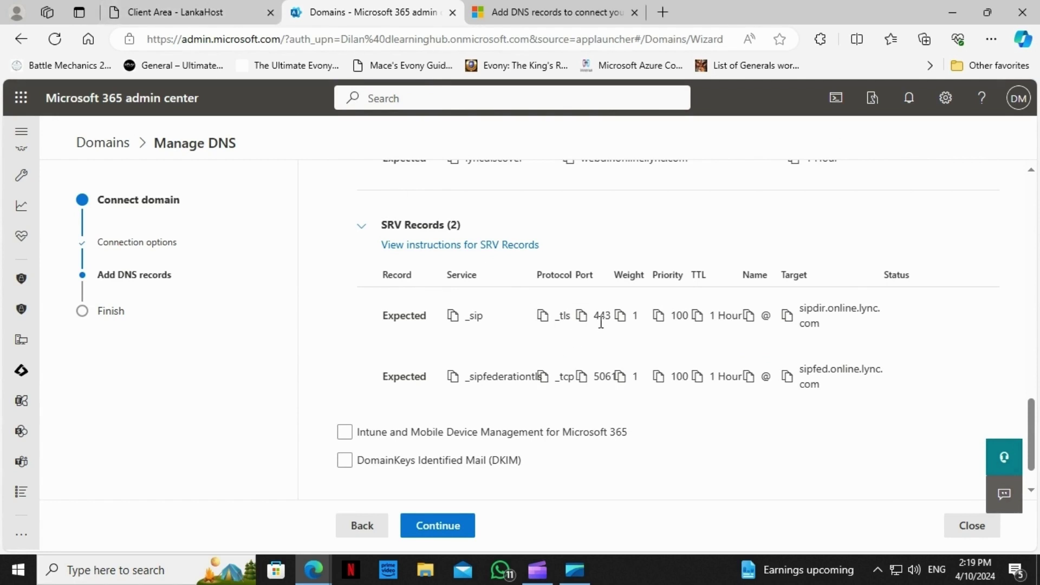
click(209, 12)
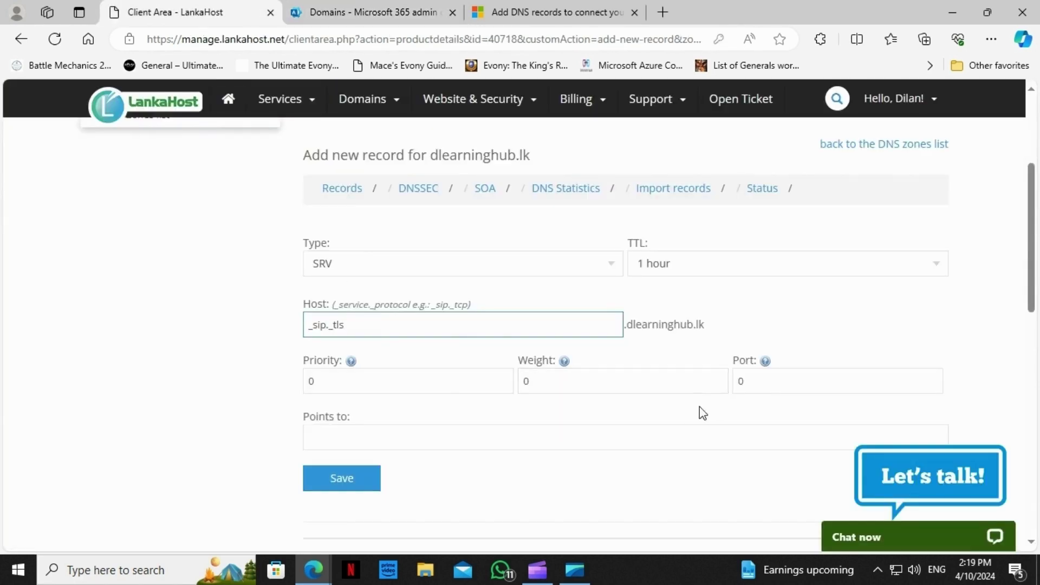
double_click(740, 381)
text(443)
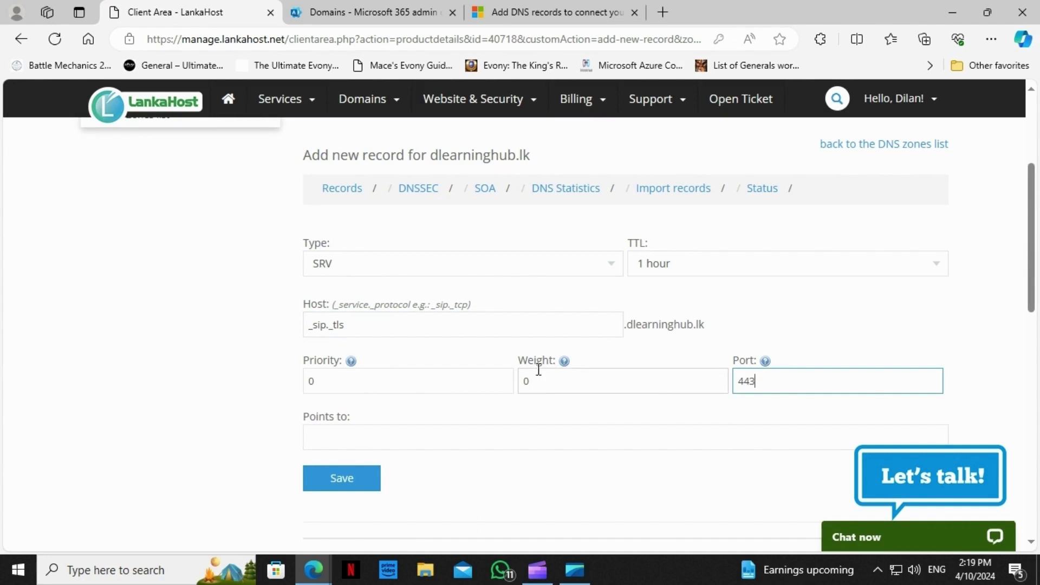
click(408, 9)
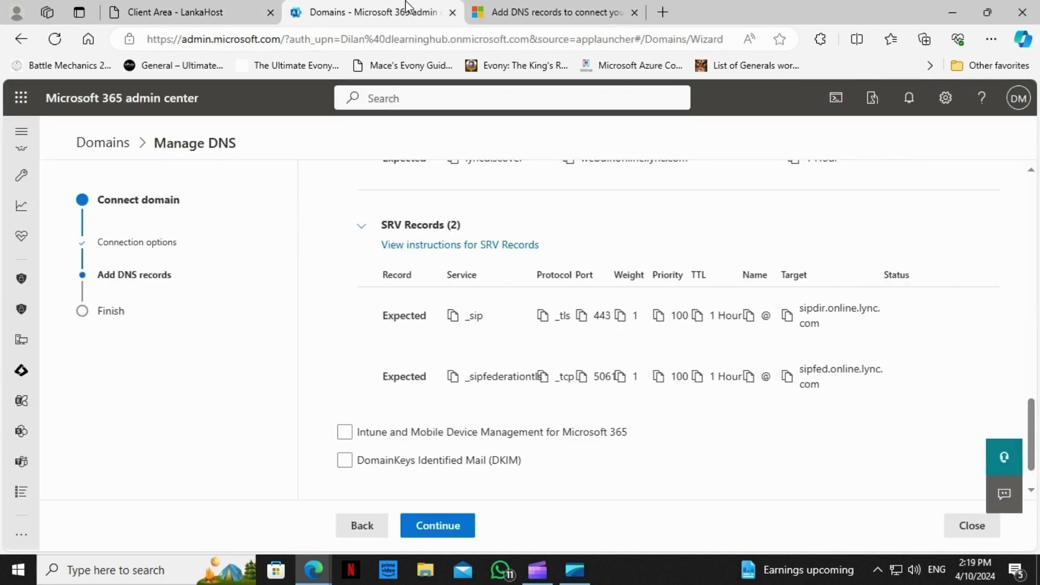
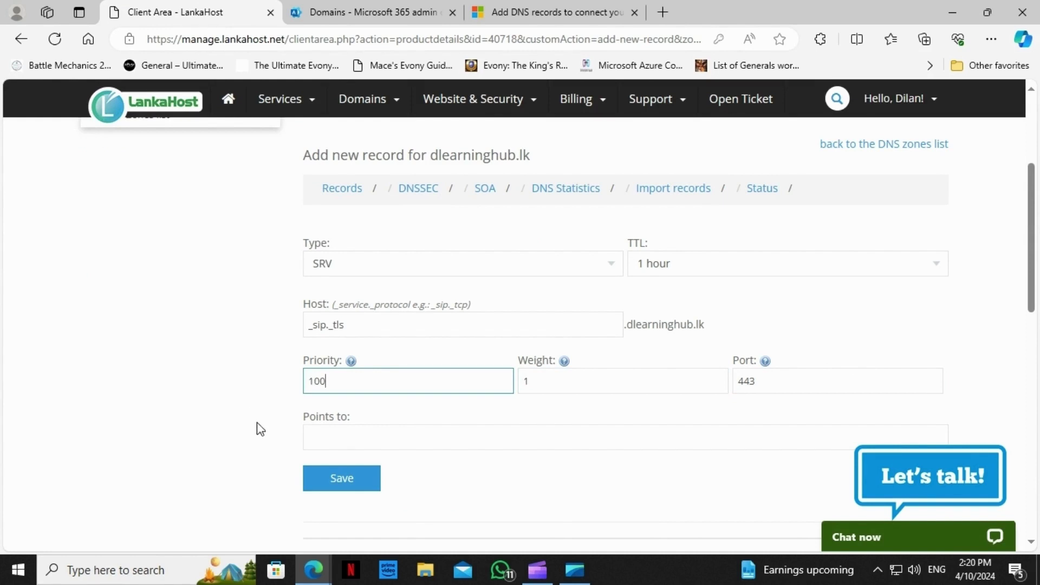
- Copy the target sipdir.online.lync.com from Microsoft 365 into the _sip._tls record's destination and save the record at LankaHost
click(377, 19)
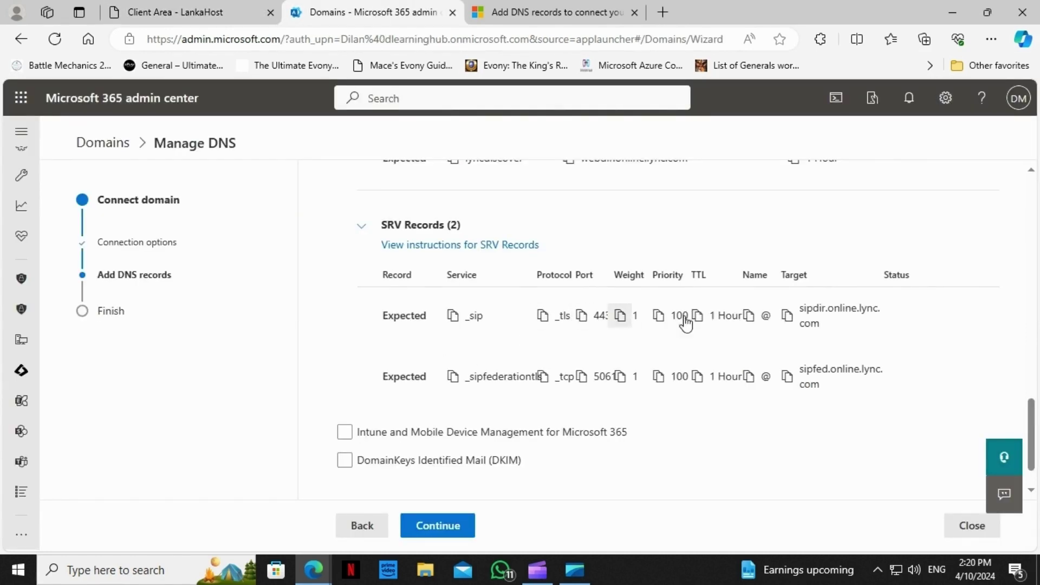
click(787, 317)
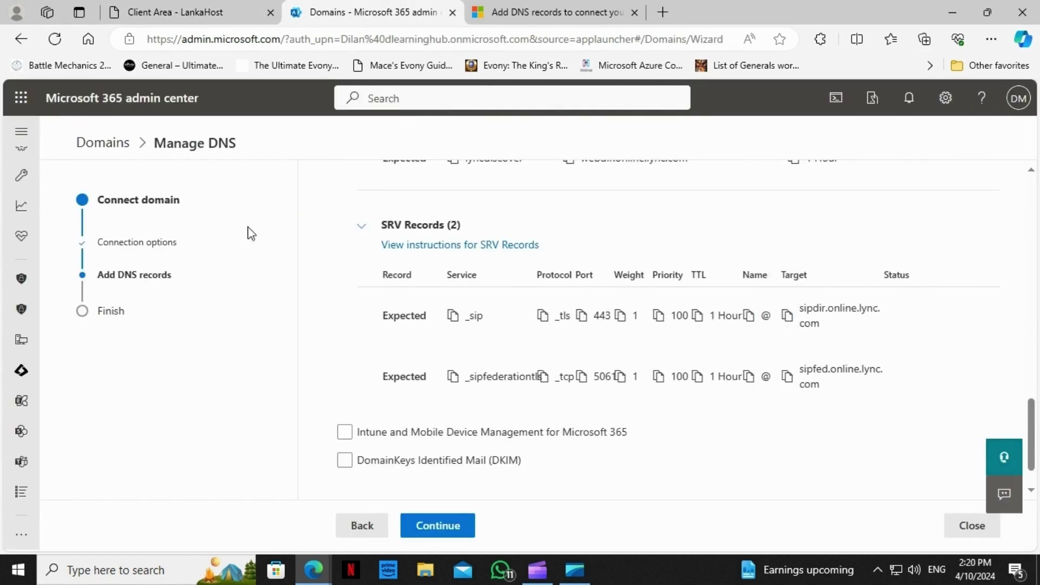
click(186, 11)
click(385, 431)
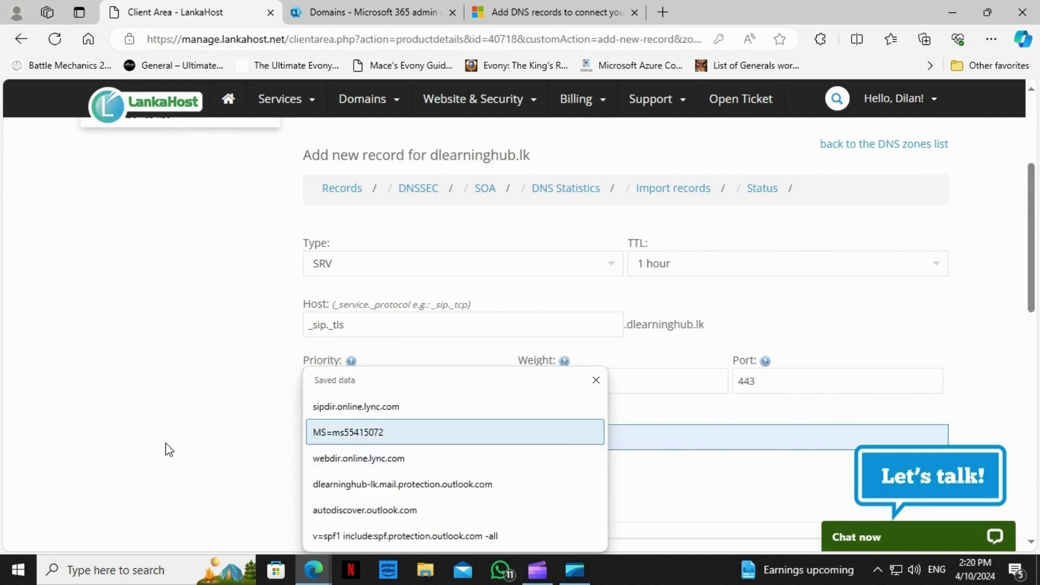
key(ctrl+v)
scroll(894, 367, down, 1)
click(341, 417)
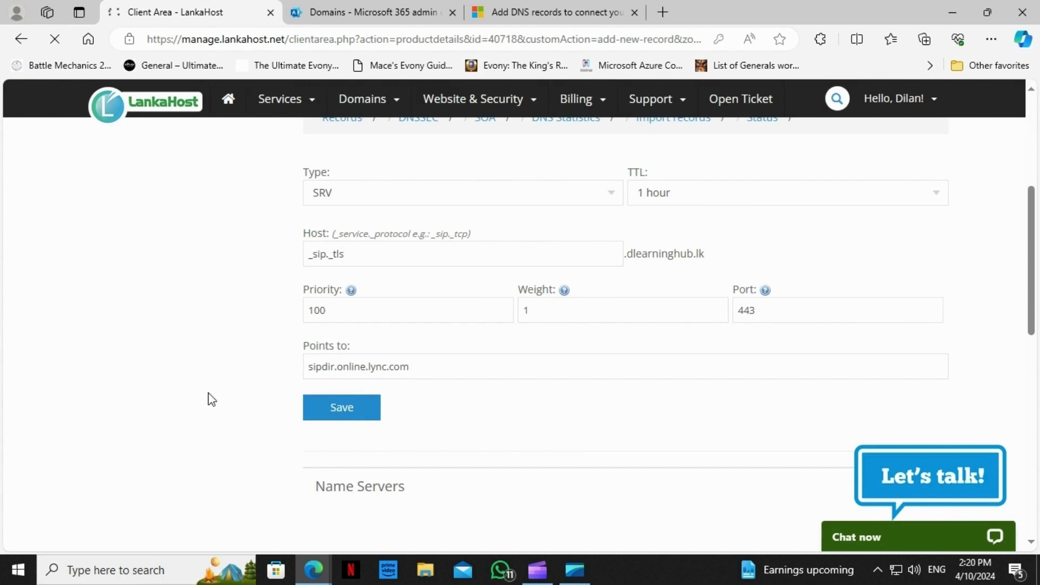
scroll(806, 382, down, 3)
scroll(805, 380, down, 2)
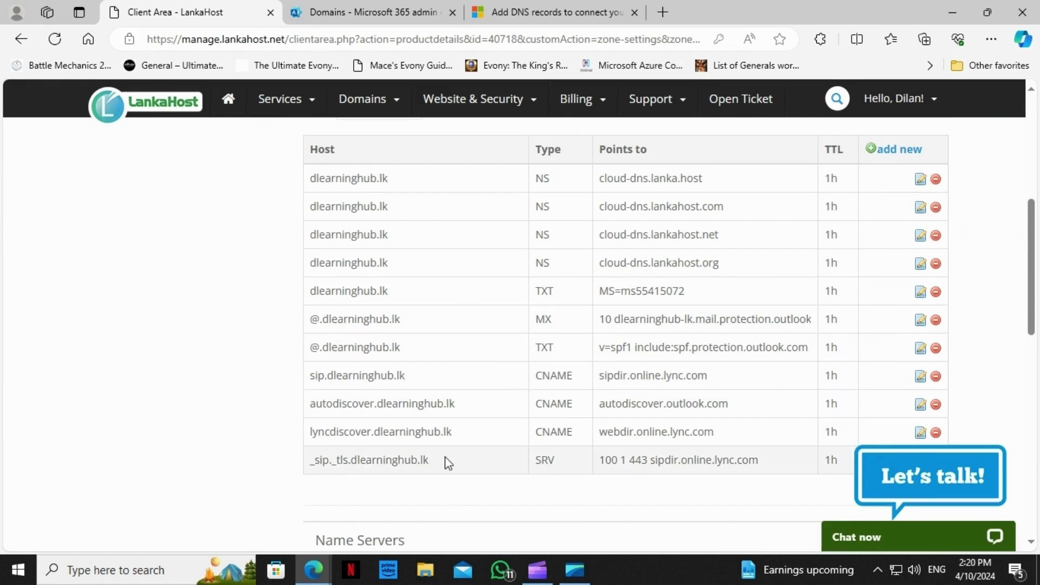
scroll(982, 358, down, 1)
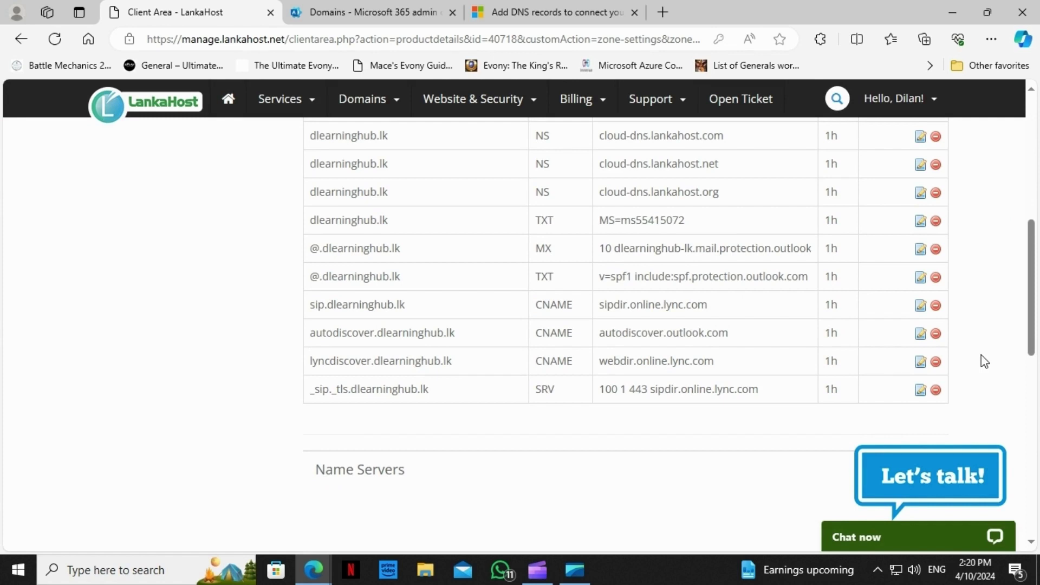
- Start another SRV record for dlearninghub.lk at LankaHost and copy the service name _sipfederationtls from Microsoft 365
scroll(985, 362, up, 2)
click(887, 222)
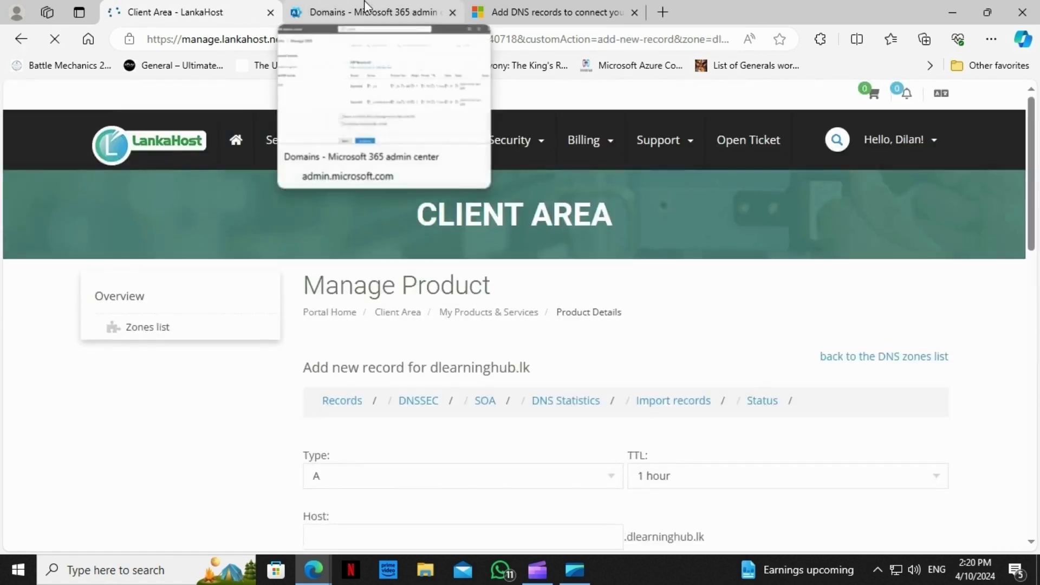
click(364, 12)
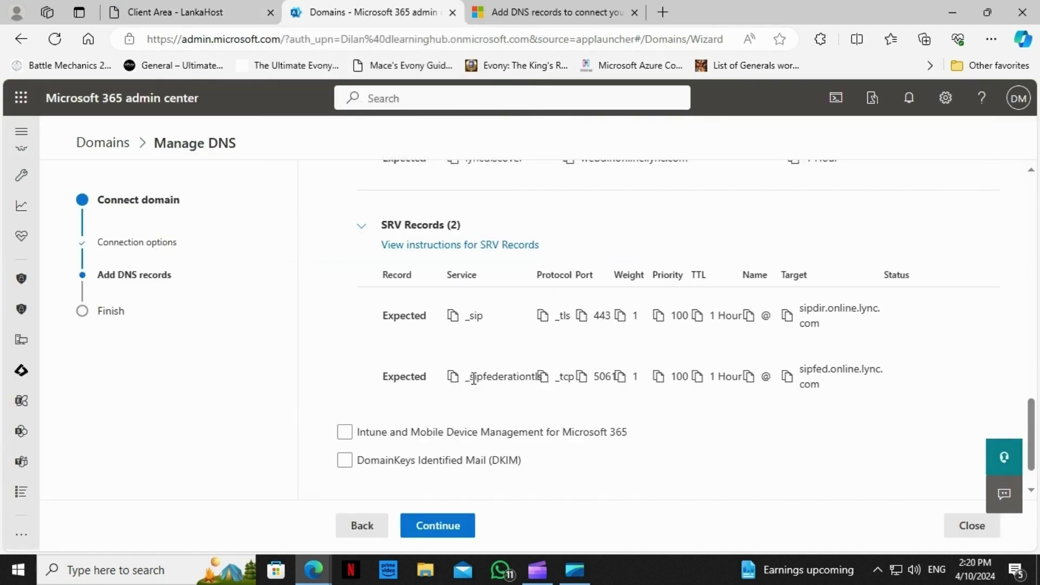
click(451, 379)
click(195, 3)
scroll(374, 446, down, 3)
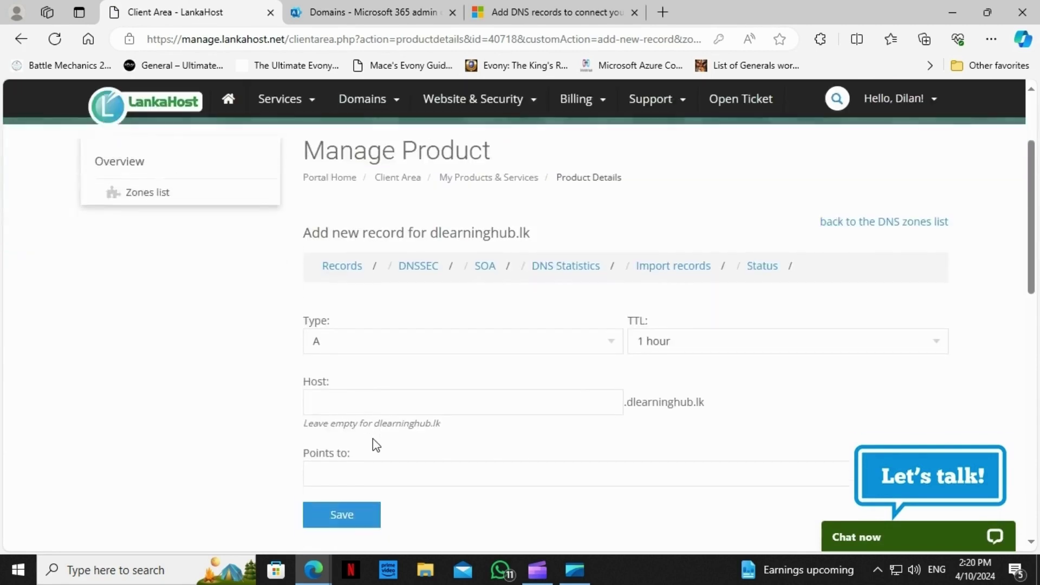
click(333, 330)
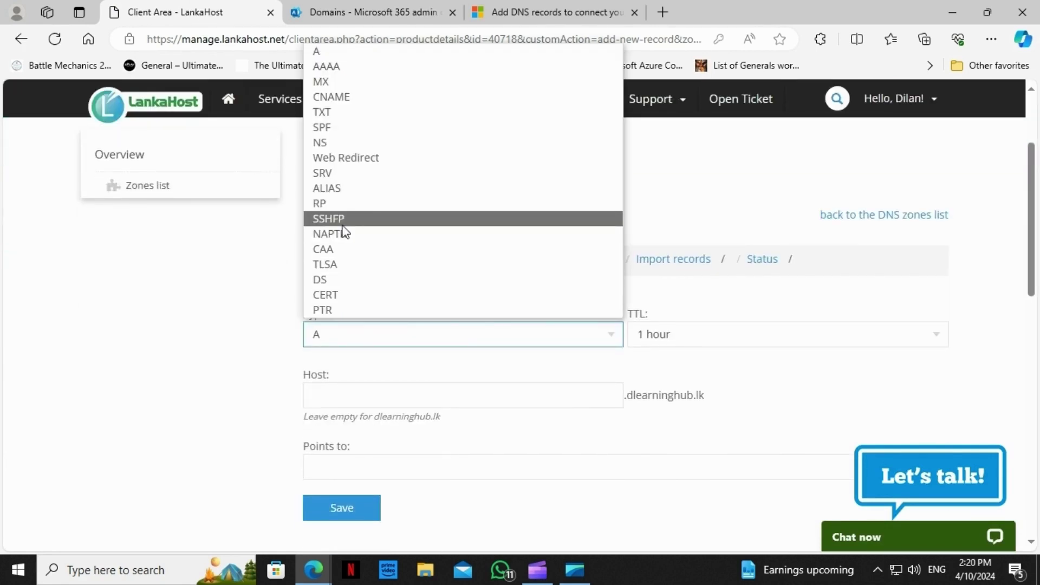
click(335, 173)
- Enter _sipfederationtls._tcp as the new SRV record's host, combining the service and protocol listed in Microsoft 365
click(347, 396)
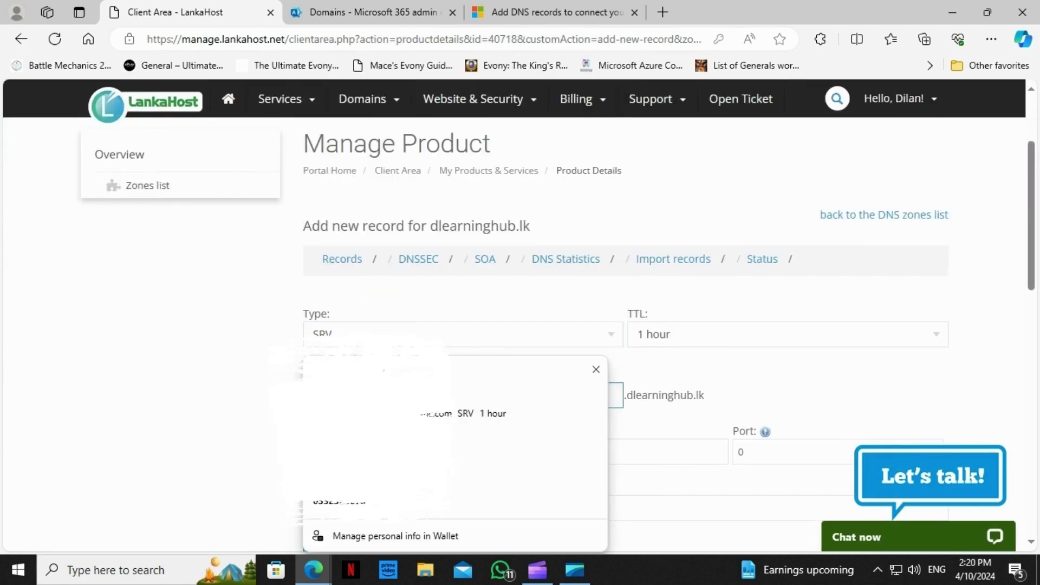
click(249, 411)
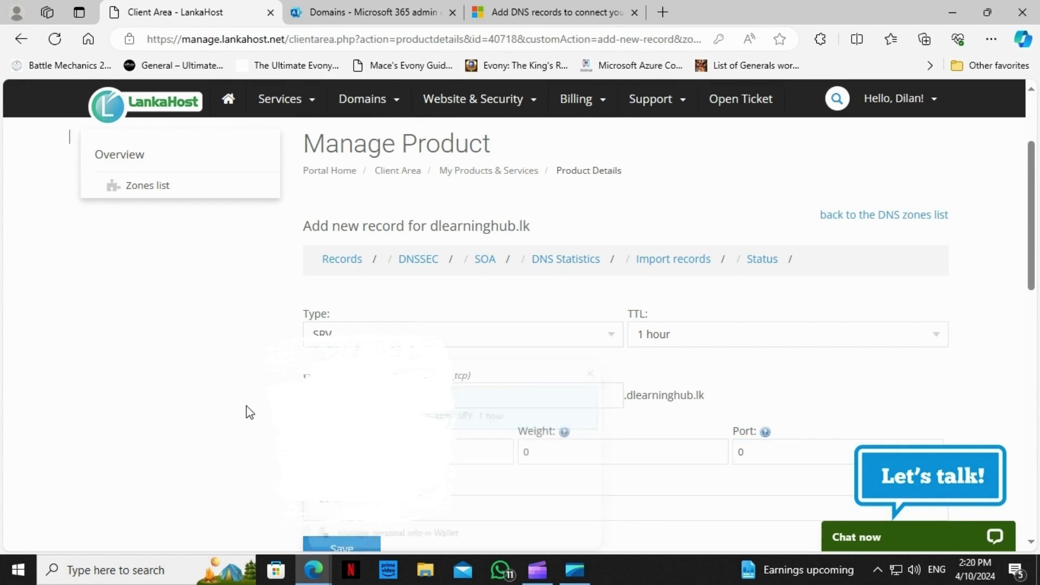
click(357, 11)
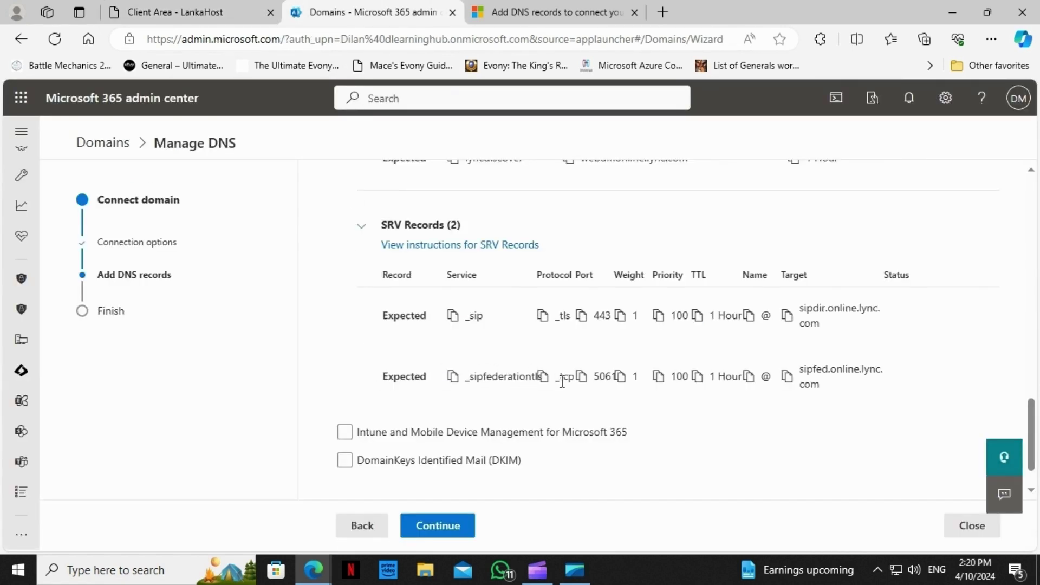
click(543, 376)
click(242, 9)
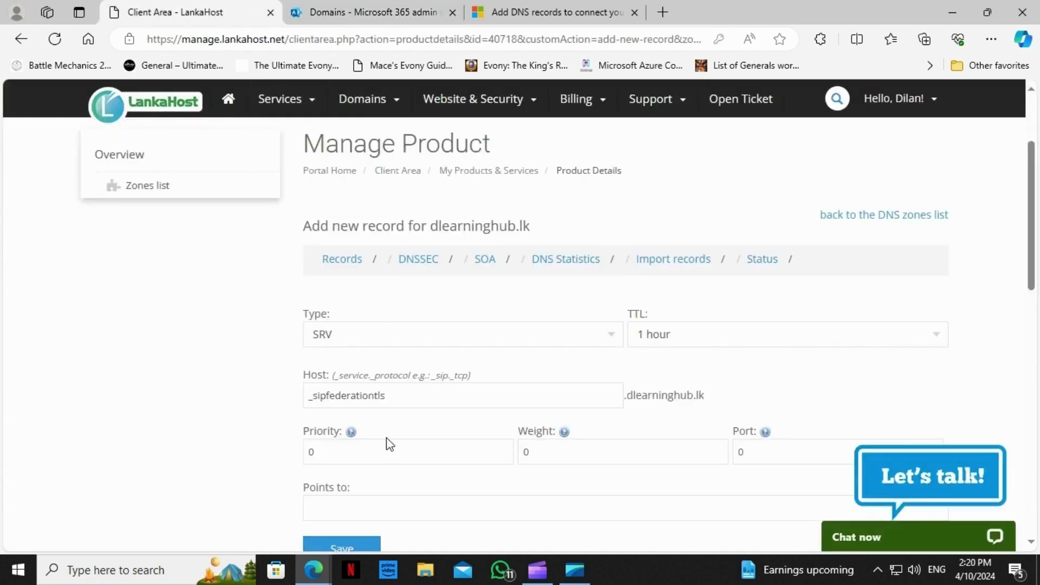
click(425, 397)
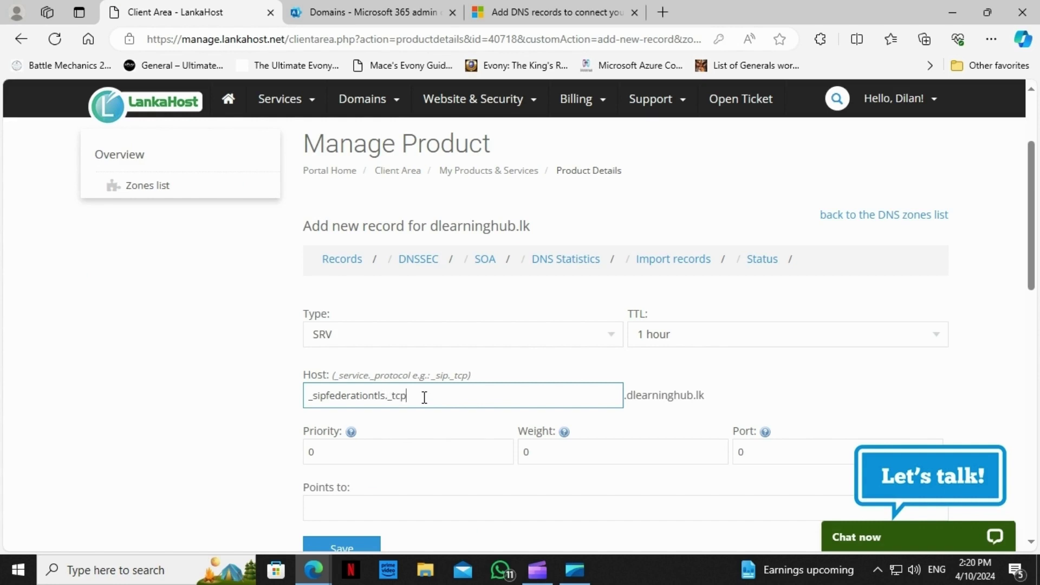
scroll(498, 458, down, 1)
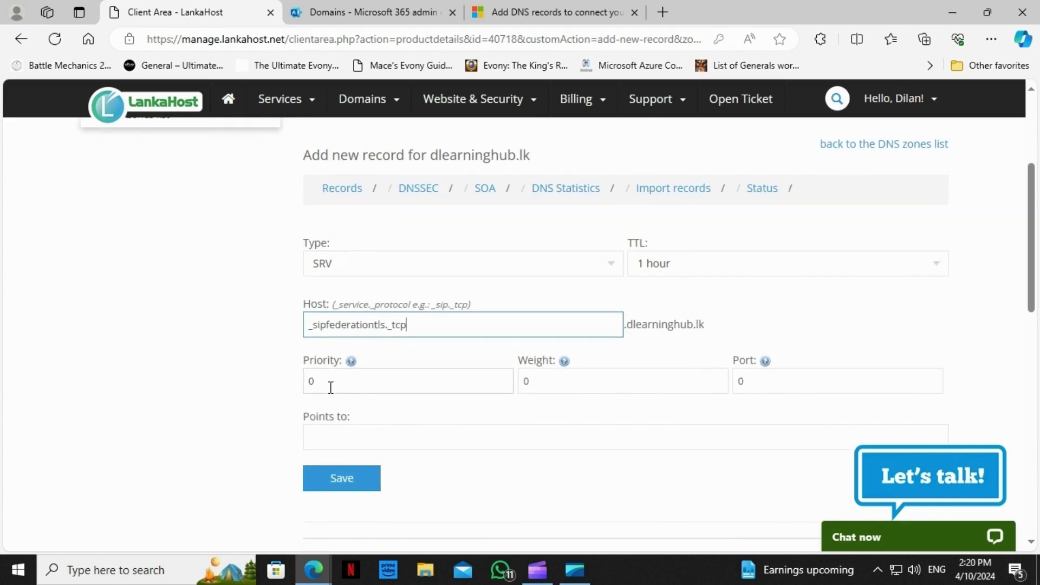
- Set the _sipfederationtls._tcp record's weight to 1, priority to 100 and port to 5061, as listed in Microsoft 365
click(388, 14)
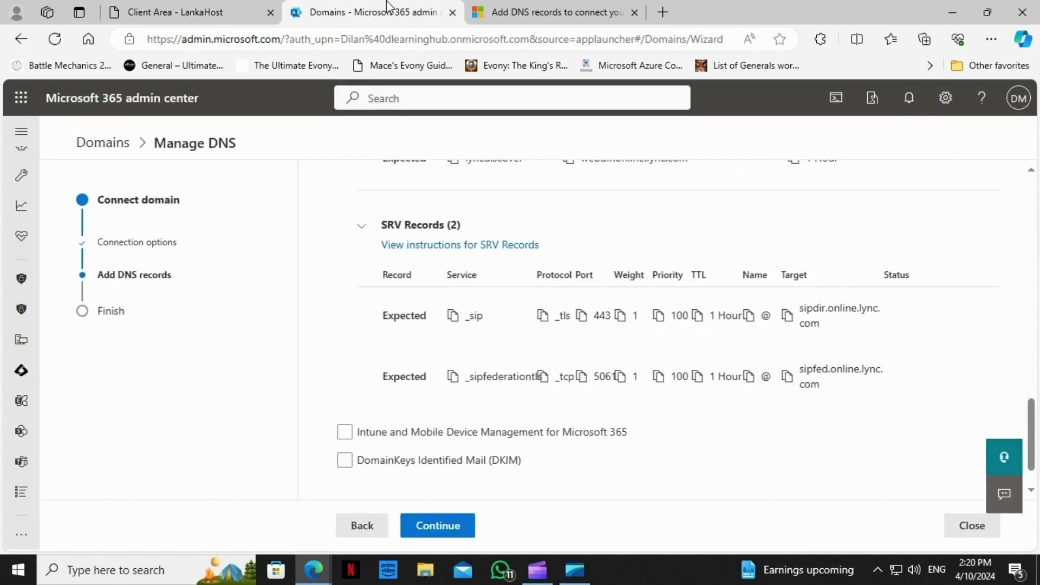
click(581, 376)
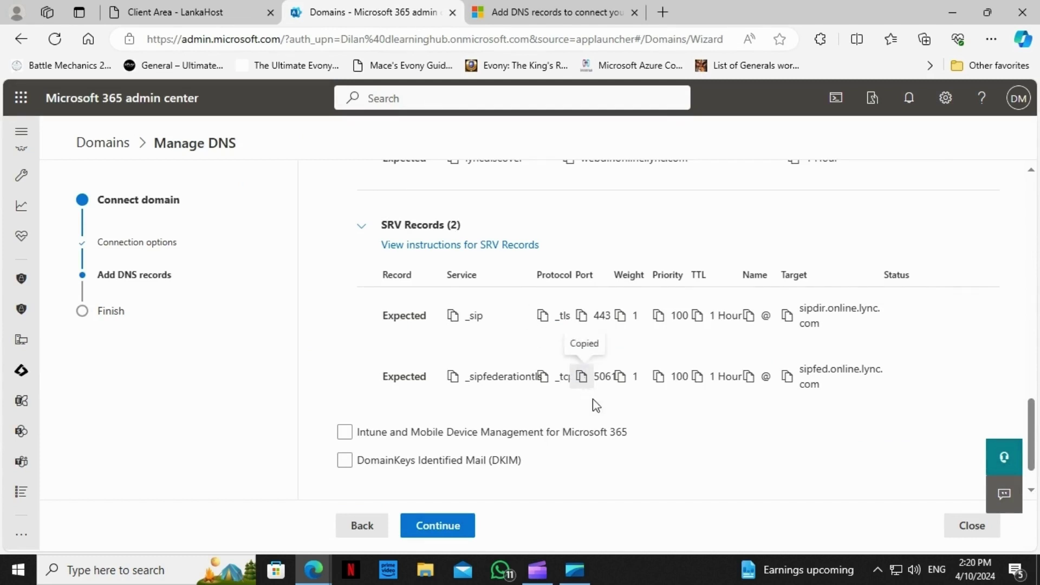
click(204, 9)
double_click(541, 386)
double_click(422, 392)
text(100)
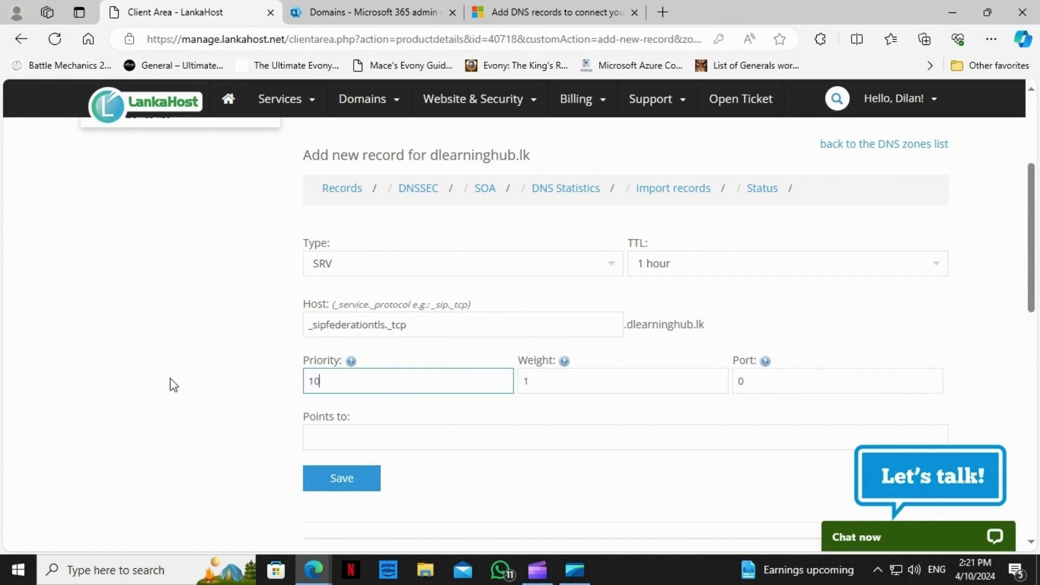
double_click(742, 382)
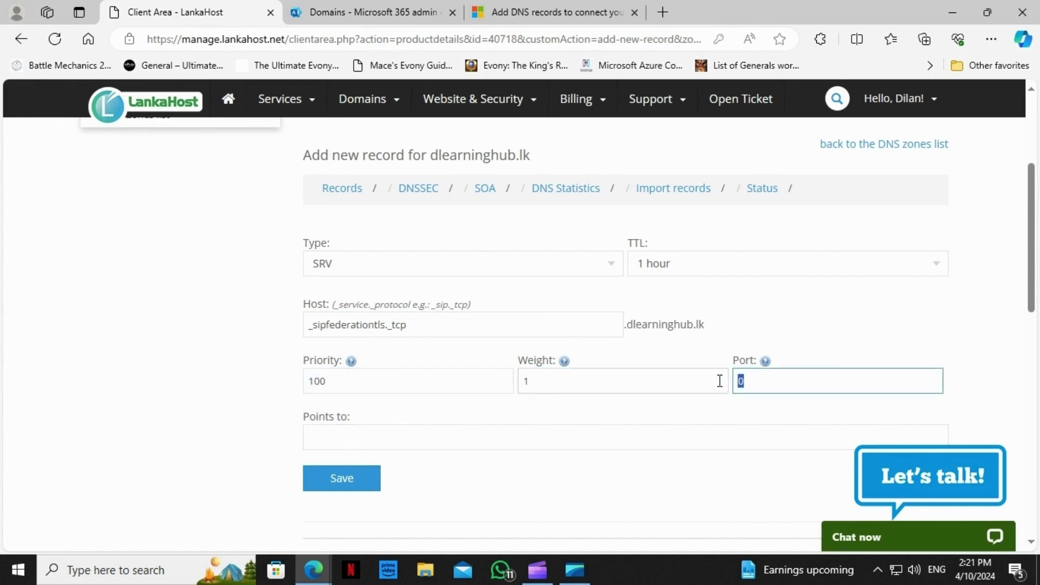
text(5061)
- Copy the target sipfed.online.lync.com from Microsoft 365 into the federation SRV record's destination and save the record
key(ctrl+Tab)
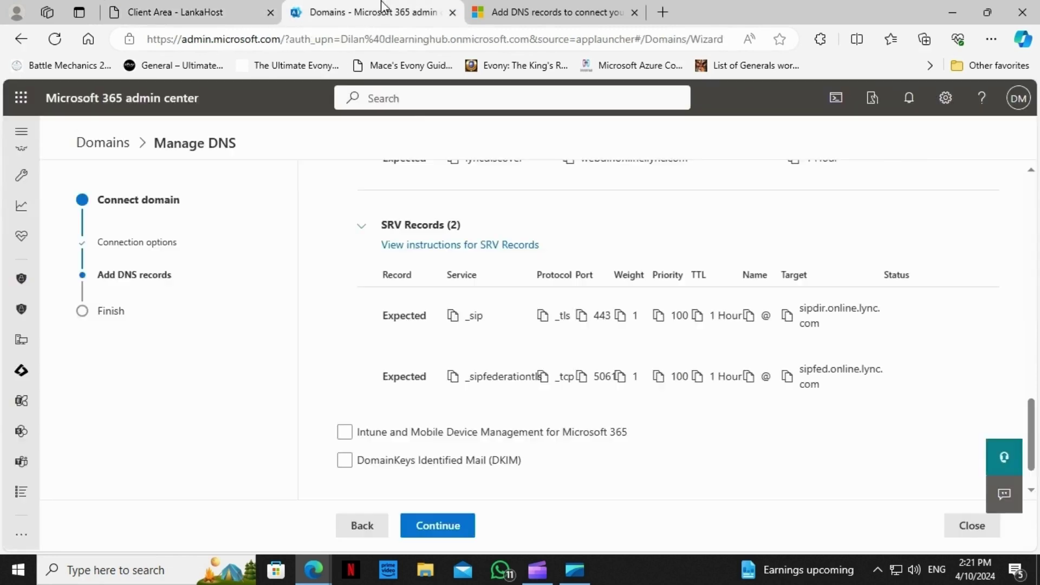
click(786, 376)
key(ctrl+shift+Tab)
click(434, 433)
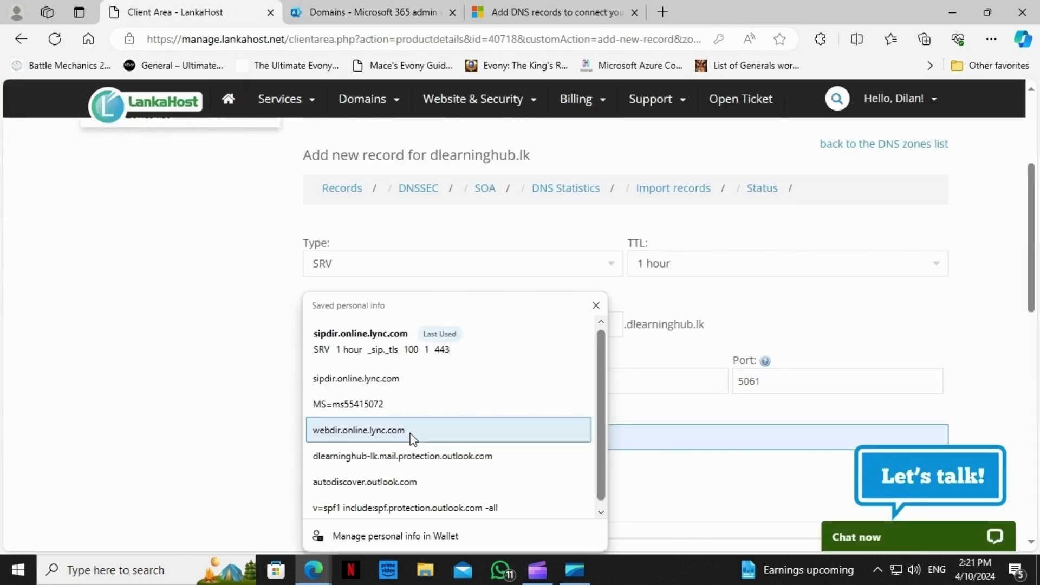
key(ctrl+v)
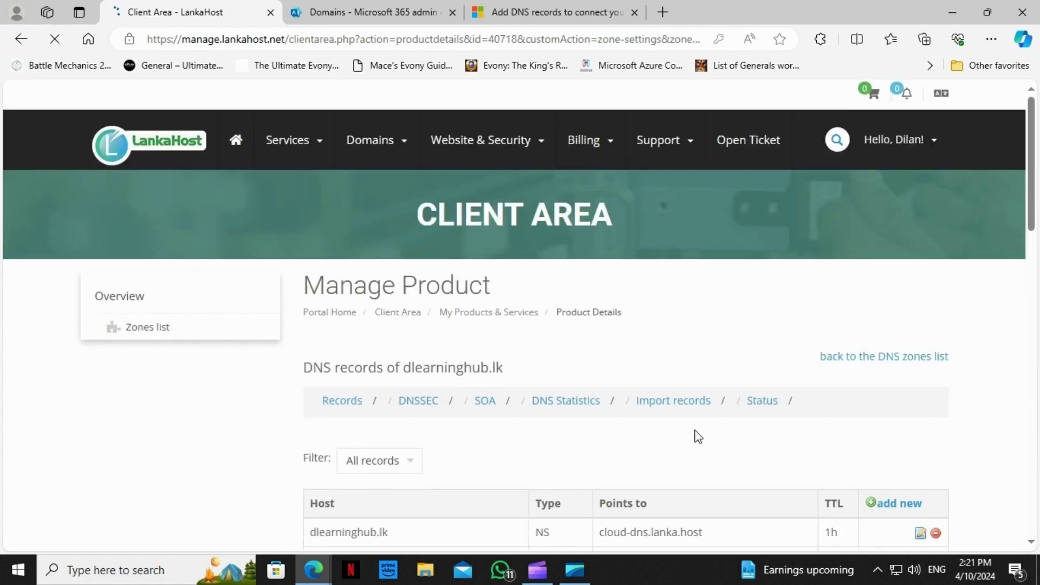
scroll(695, 435, down, 5)
scroll(694, 430, down, 4)
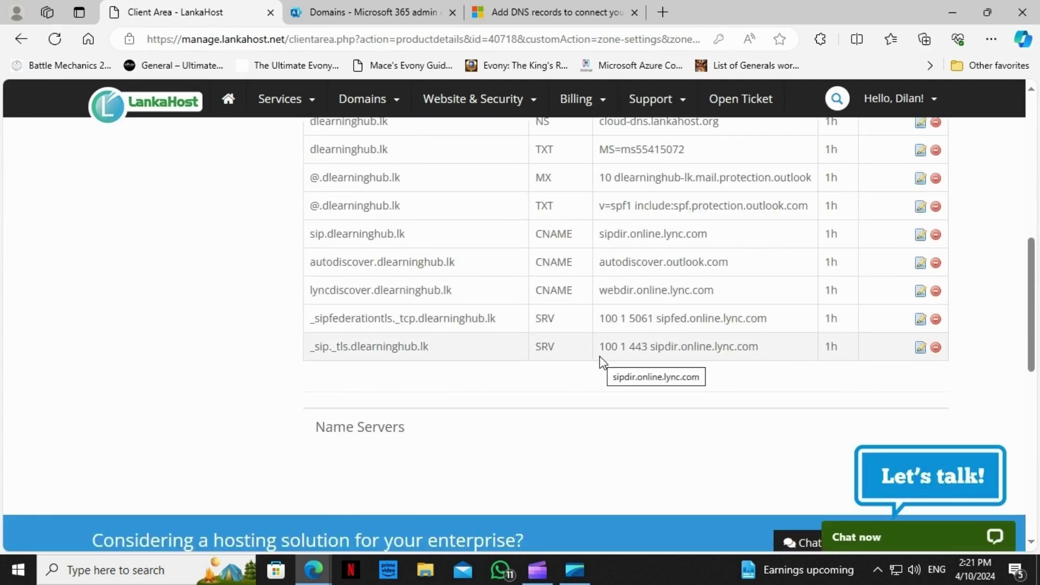
- Enable Intune and Mobile Device Management for Microsoft 365 in the domain setup and expand its required CNAME records
click(360, 11)
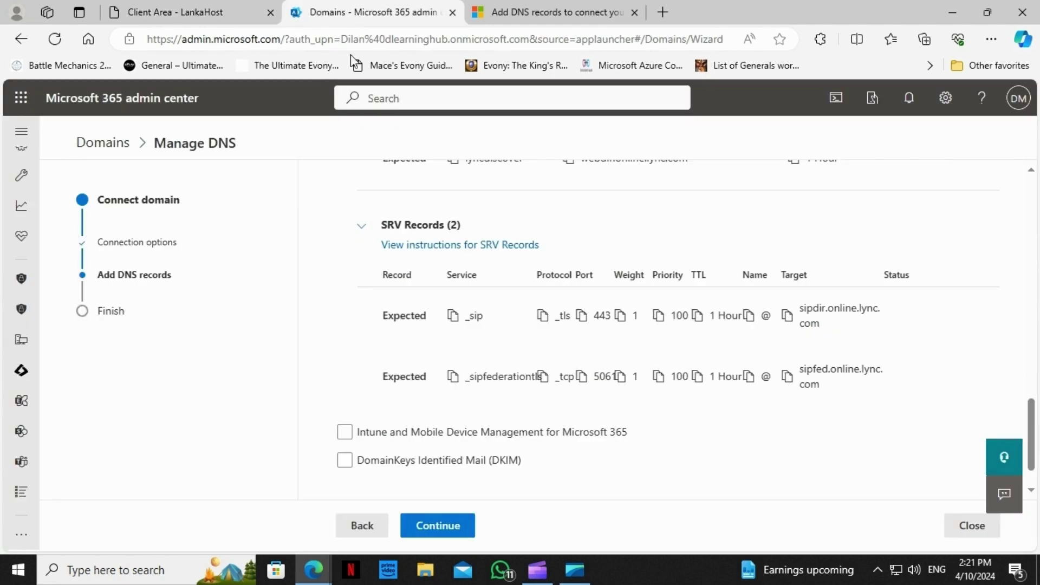
click(345, 434)
scroll(681, 383, down, 3)
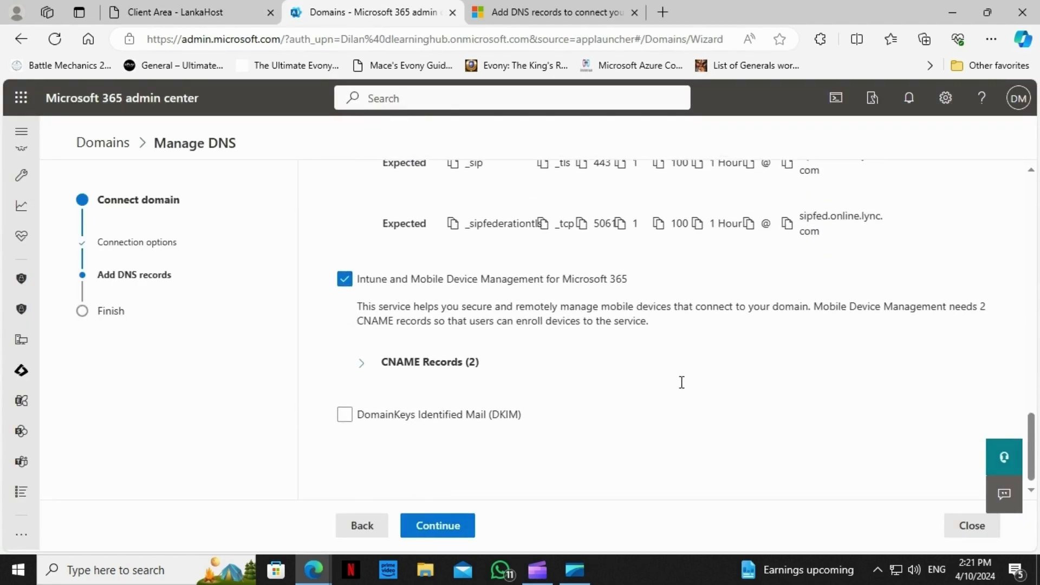
click(363, 360)
scroll(632, 361, down, 3)
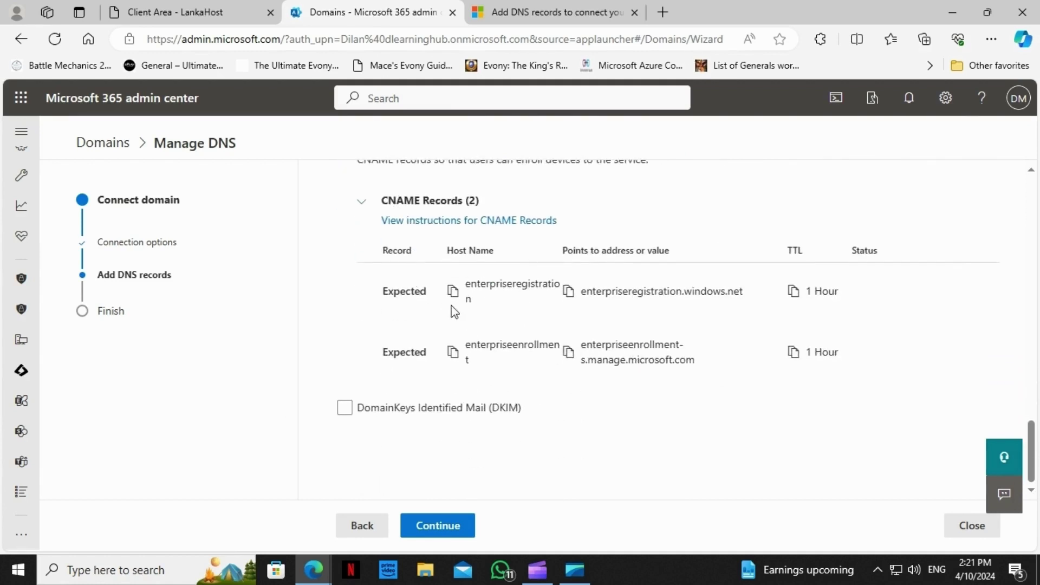
- Start a new CNAME record for dlearninghub.lk at LankaHost with the host enterpriseregistration copied from Microsoft 365
click(453, 291)
click(179, 8)
scroll(261, 391, up, 10)
scroll(870, 366, down, 4)
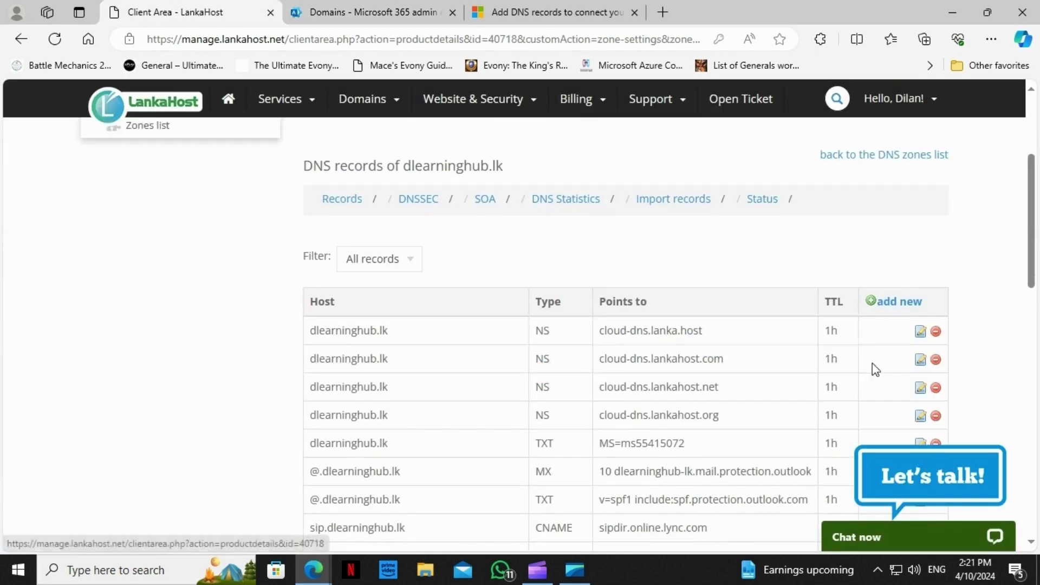
click(913, 293)
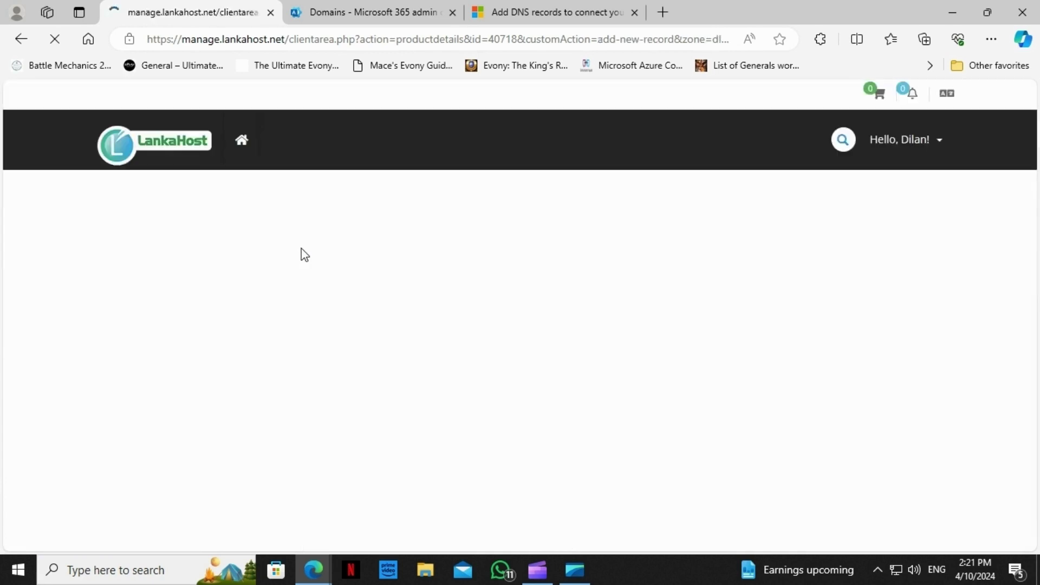
scroll(327, 309, down, 3)
click(331, 347)
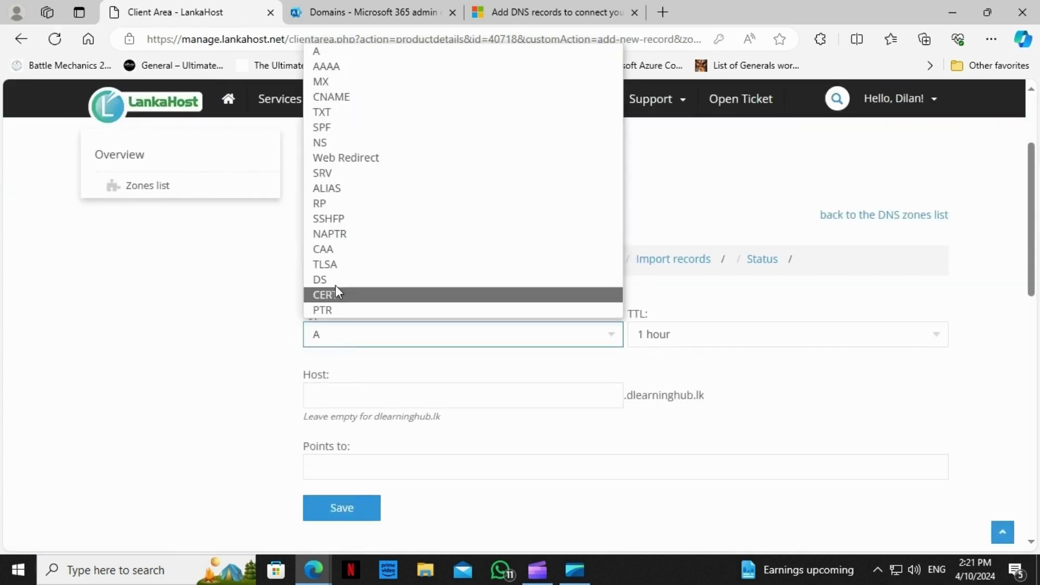
click(339, 101)
mouse_move(341, 101)
click(362, 384)
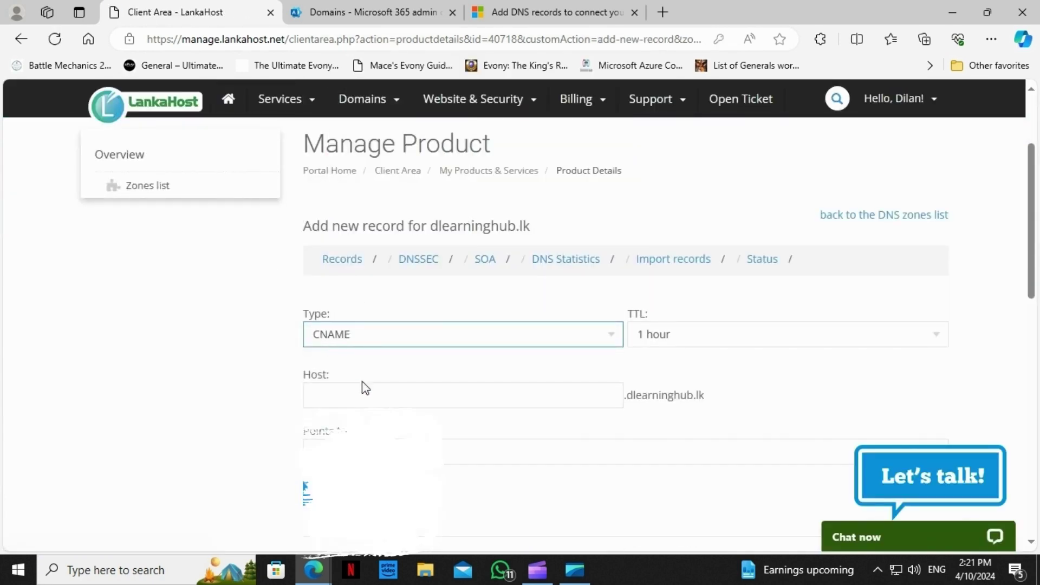
key(ctrl+v)
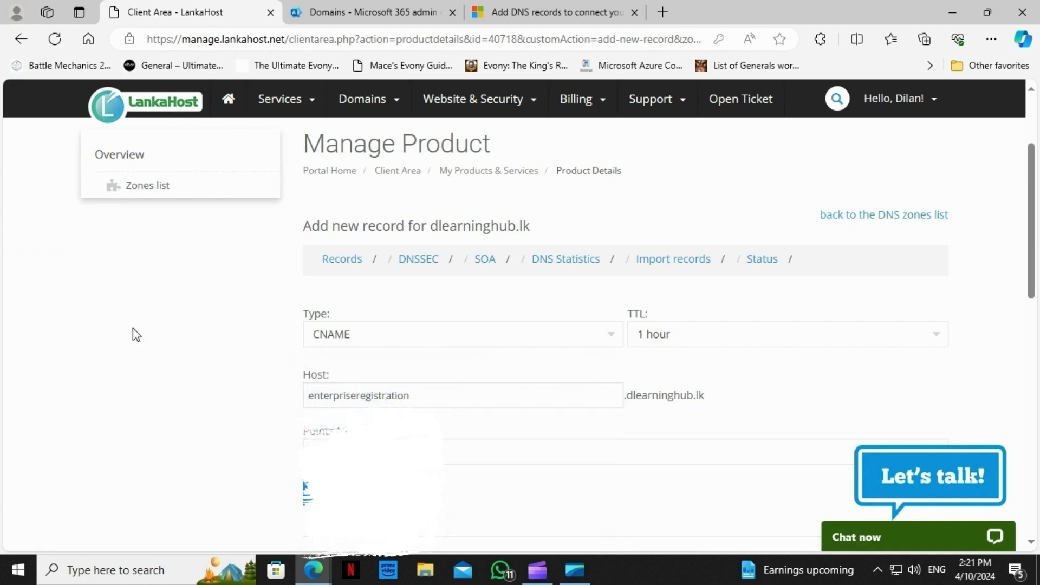
- Copy enterpriseregistration.windows.net from Microsoft 365 into the enterpriseregistration record's destination and save the record
click(336, 1)
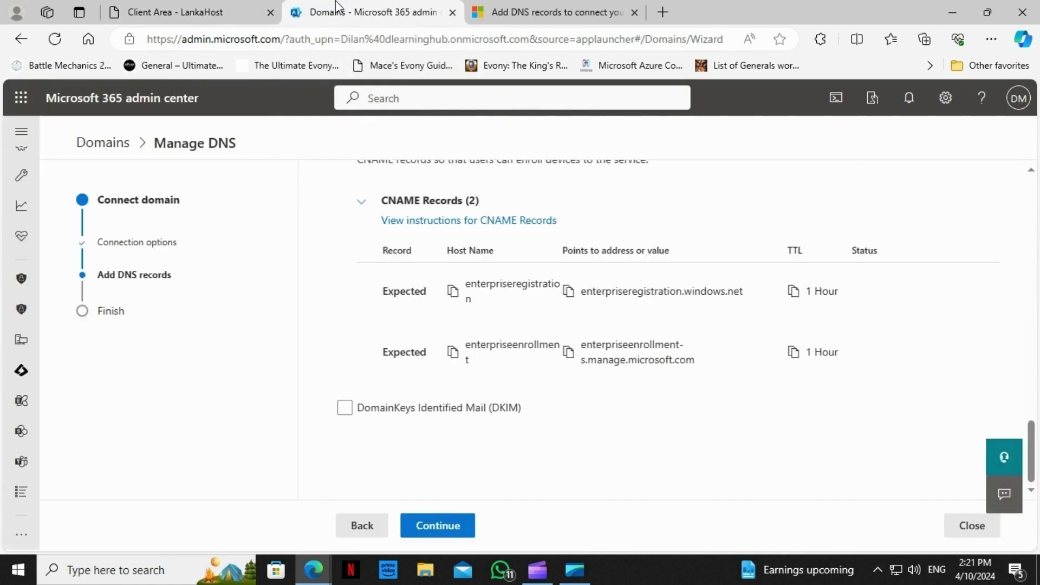
click(568, 293)
click(206, 11)
click(361, 442)
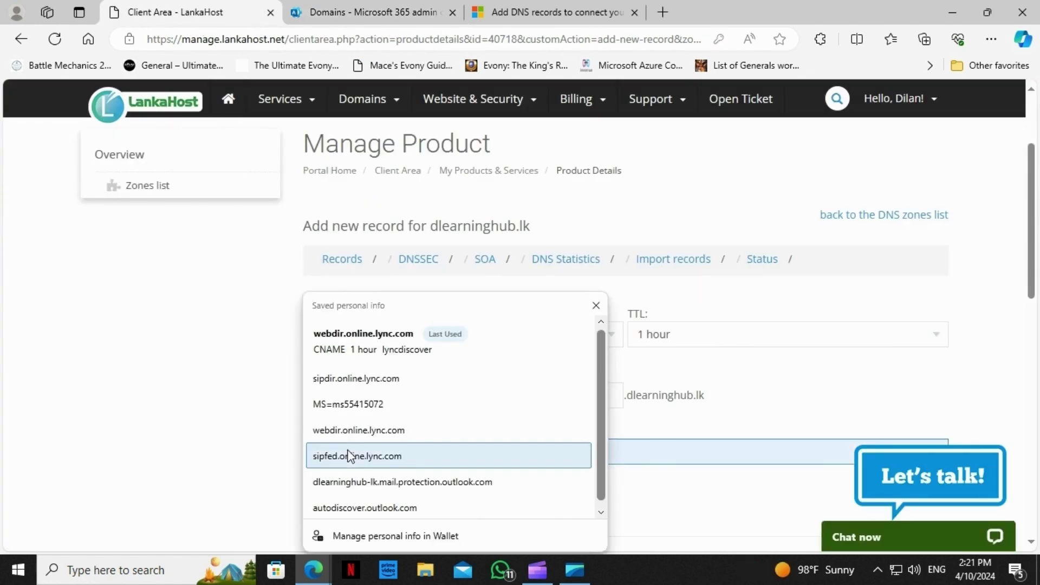
key(ctrl+v)
click(343, 494)
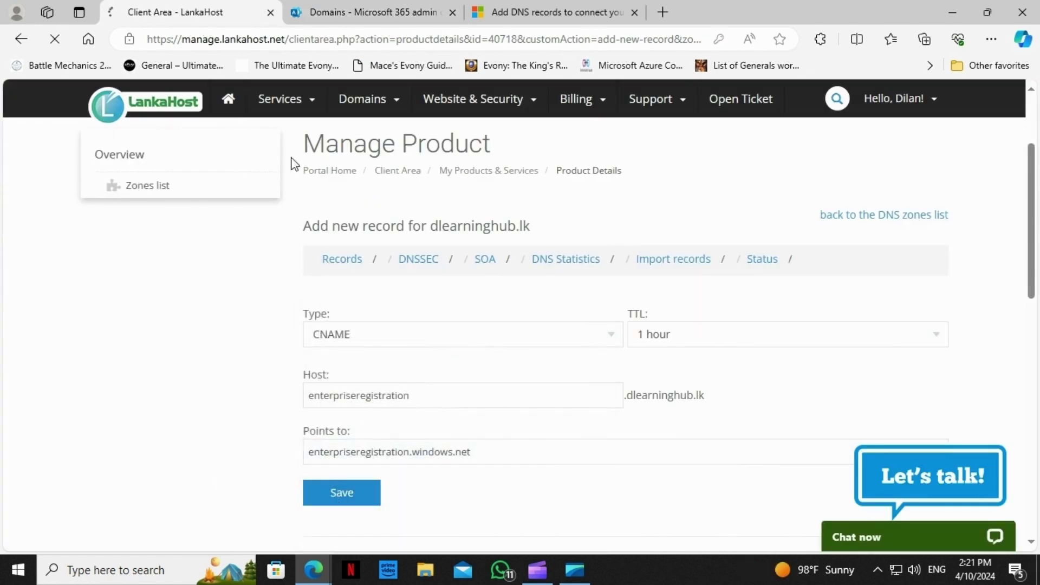
- Copy the enterpriseenrollment host name from Microsoft 365 and enter it as the host of another new CNAME record at LankaHost
click(363, 12)
click(454, 355)
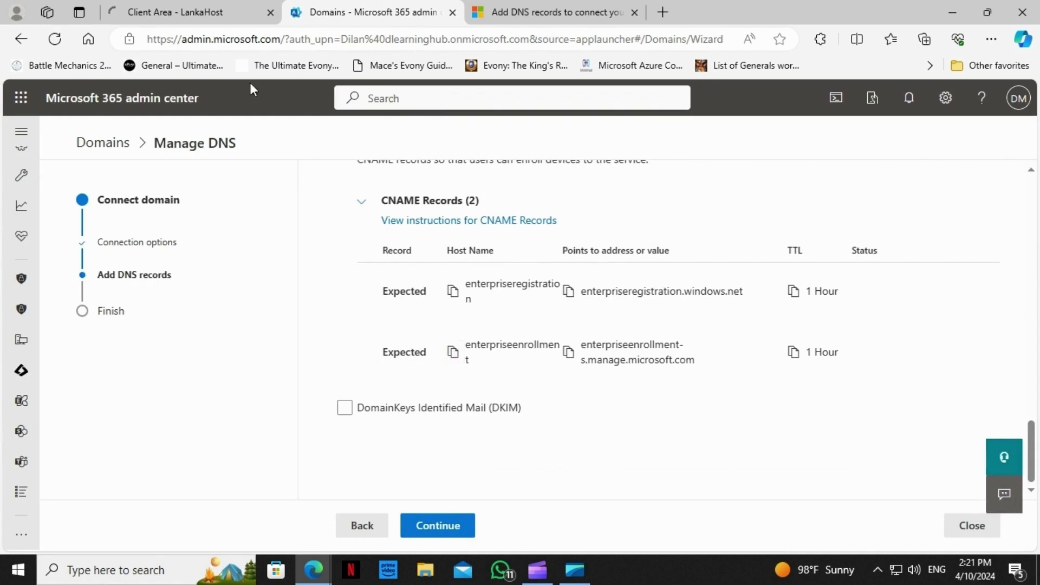
click(219, 12)
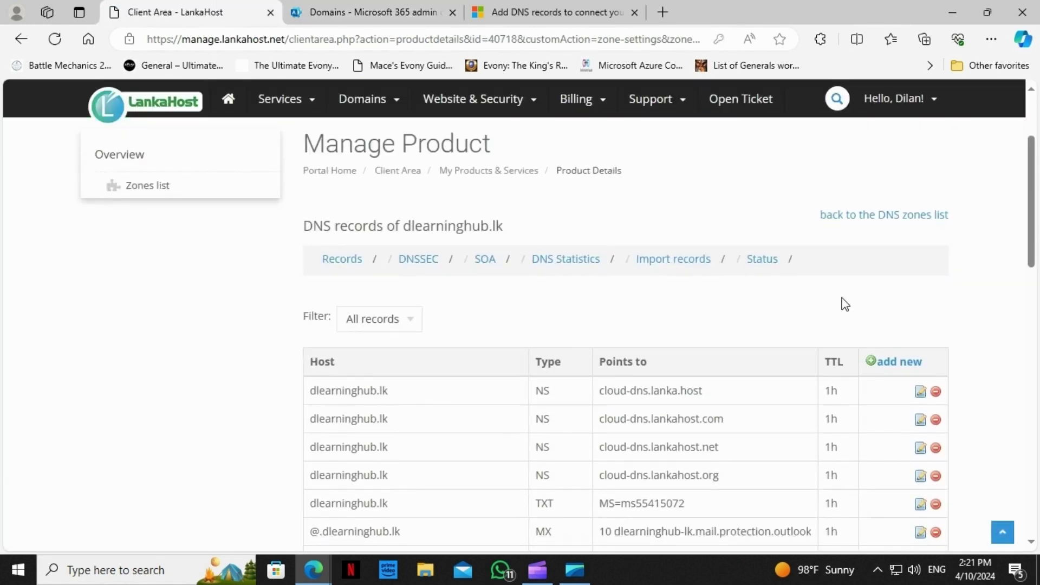
scroll(840, 308, down, 5)
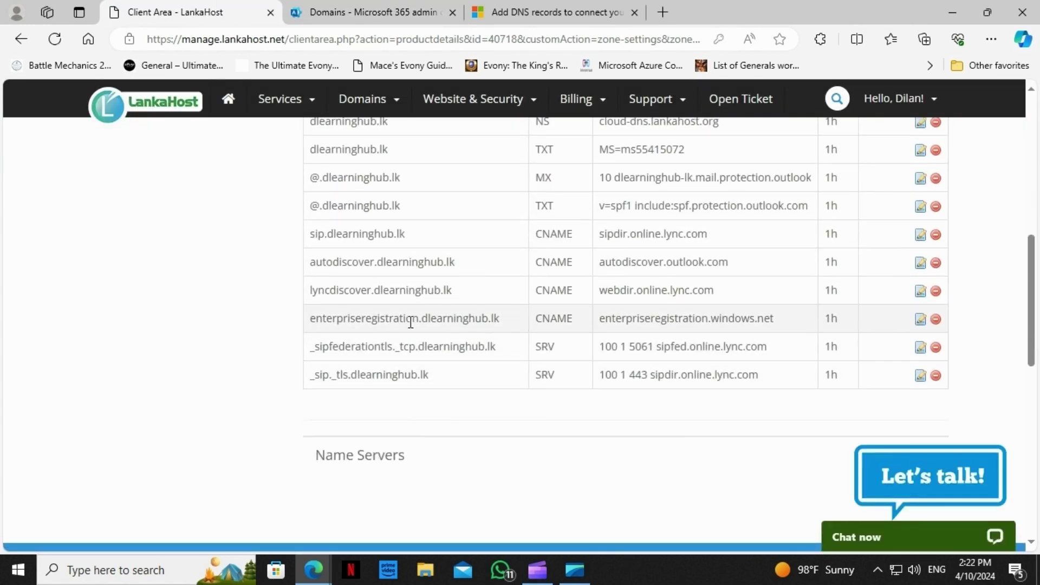
scroll(800, 339, up, 5)
click(893, 363)
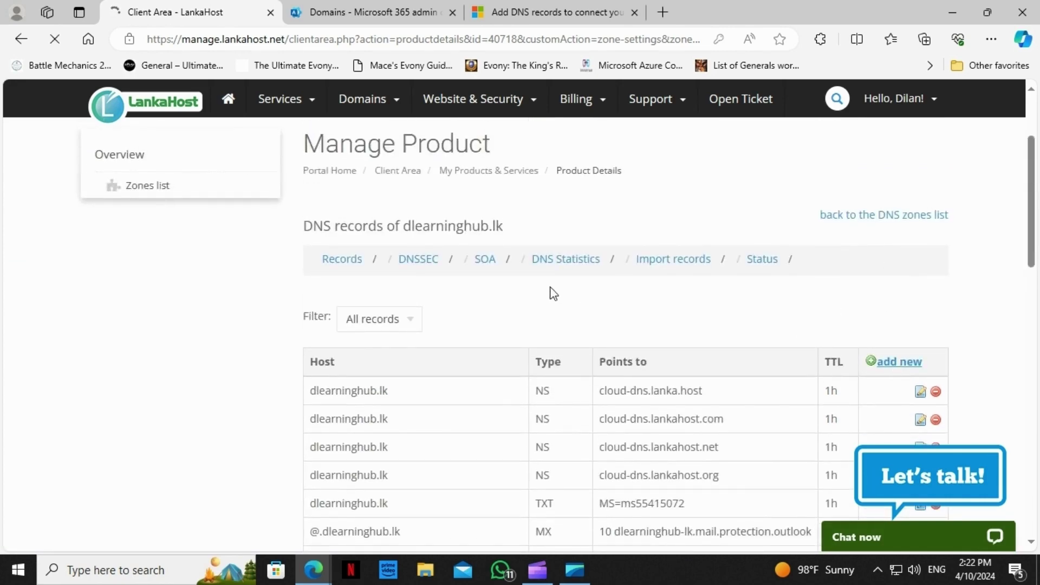
scroll(238, 312, down, 5)
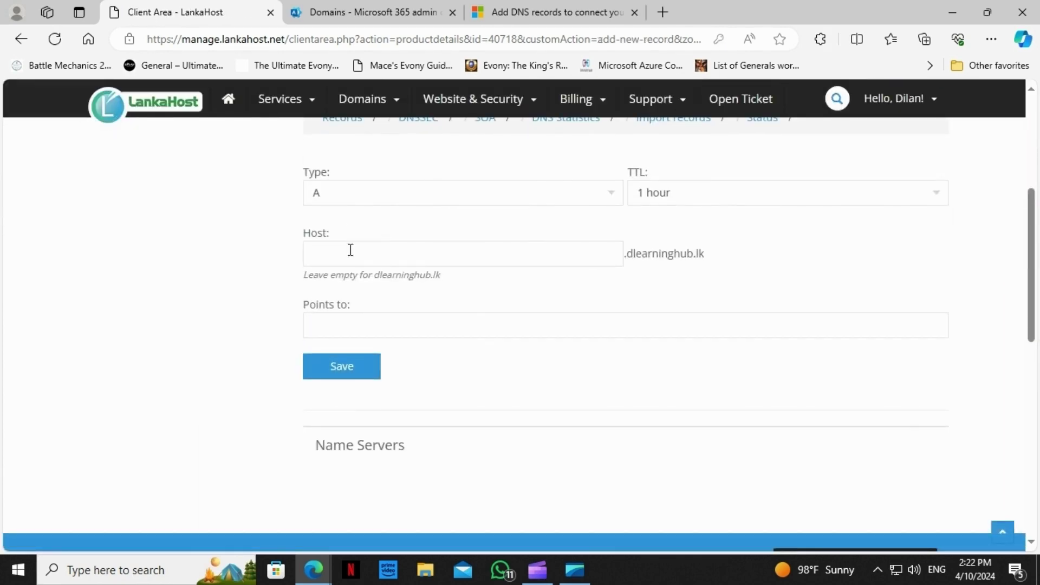
click(355, 196)
click(347, 259)
key(ctrl+v)
click(195, 288)
- Point the enterpriseenrollment record to enterpriseenrollment-s.manage.microsoft.com, copied from Microsoft 365, and save it
click(348, 7)
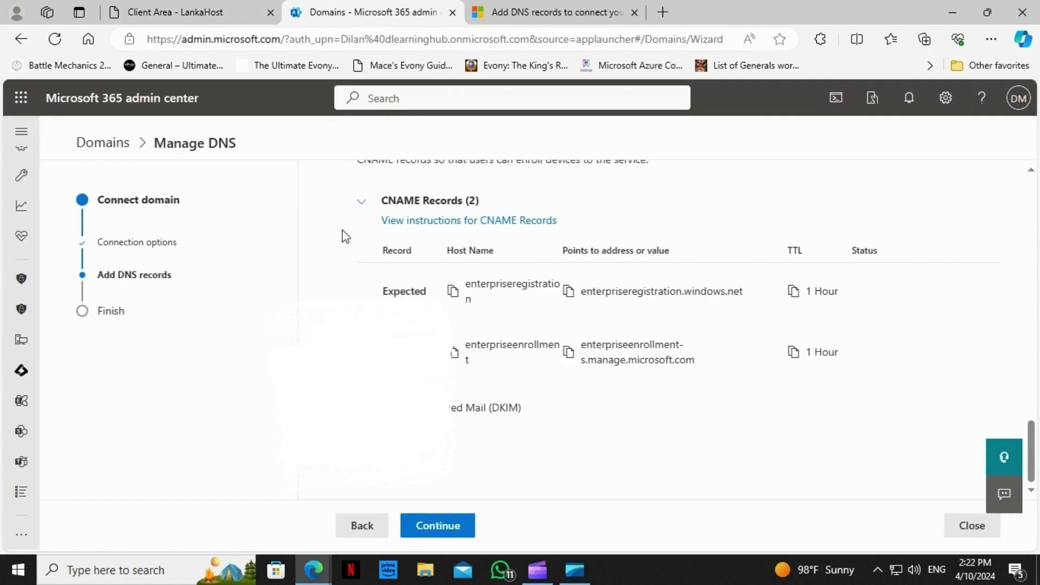
click(568, 353)
click(215, 14)
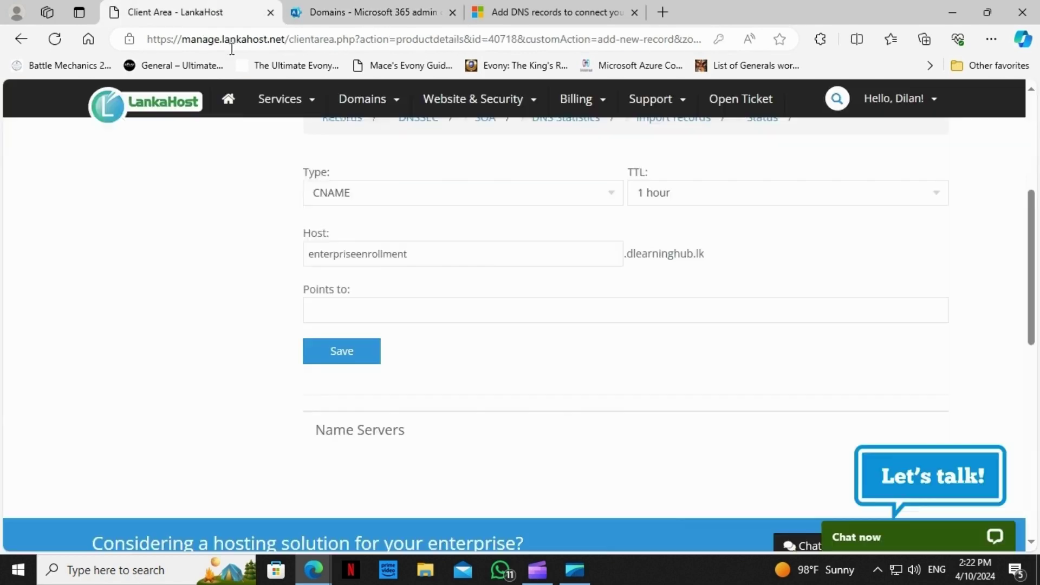
click(351, 316)
key(ctrl+v)
click(267, 334)
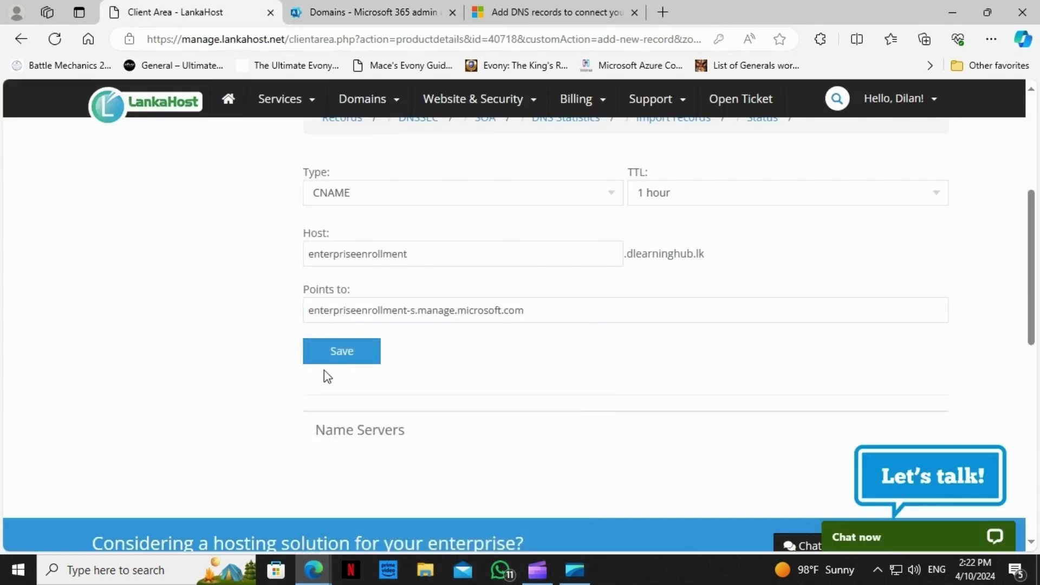
click(350, 361)
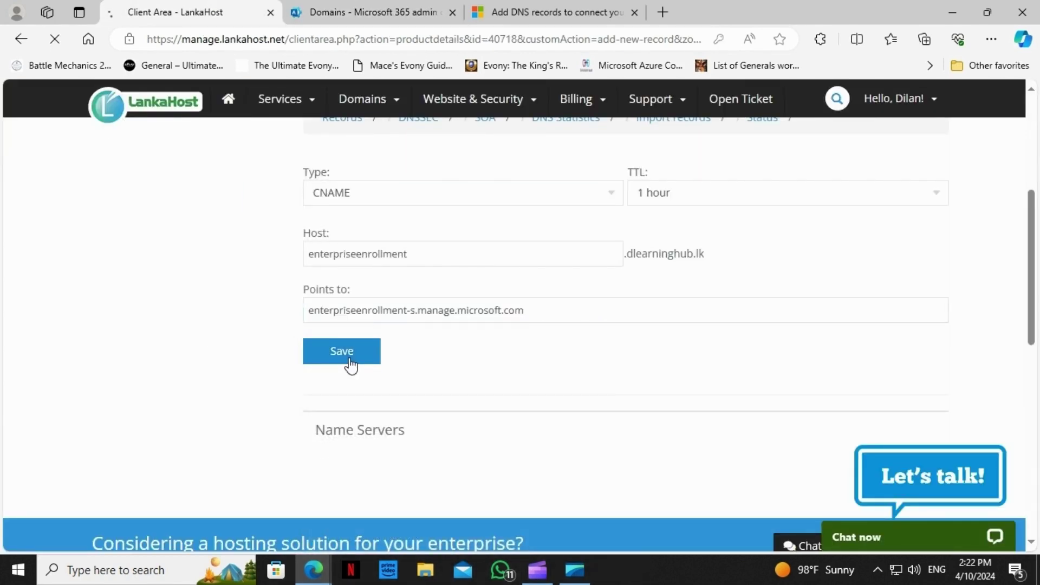
- Enable DomainKeys Identified Mail (DKIM) in the Microsoft 365 domain setup and expand its required CNAME records
click(372, 8)
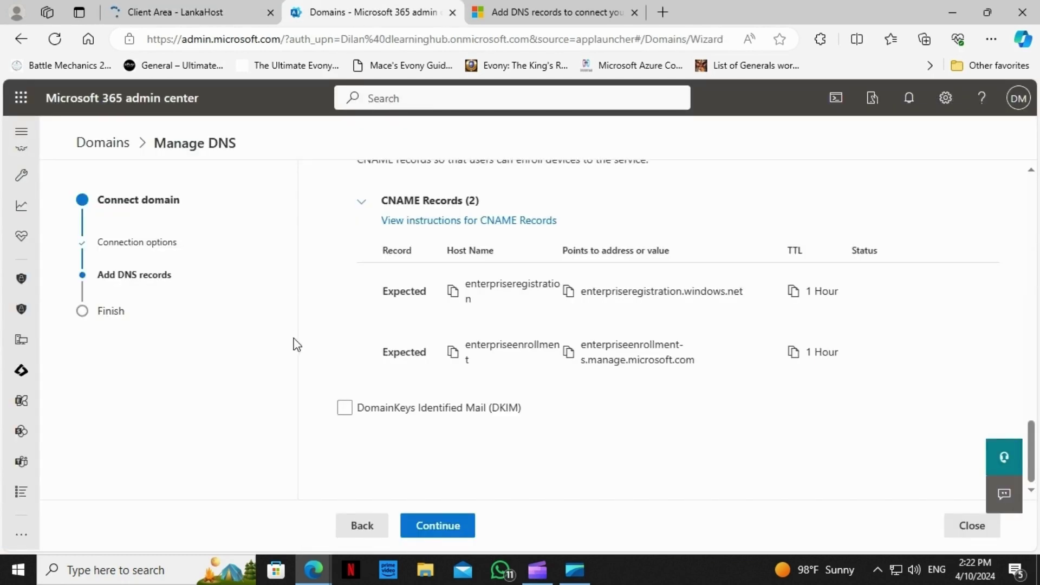
click(346, 412)
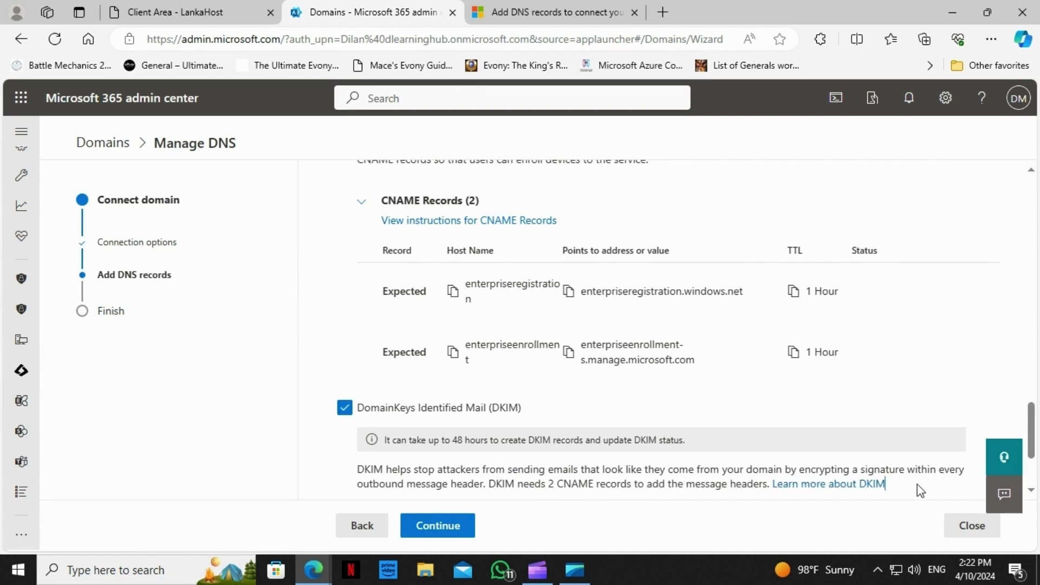
scroll(925, 486, down, 2)
scroll(712, 458, down, 1)
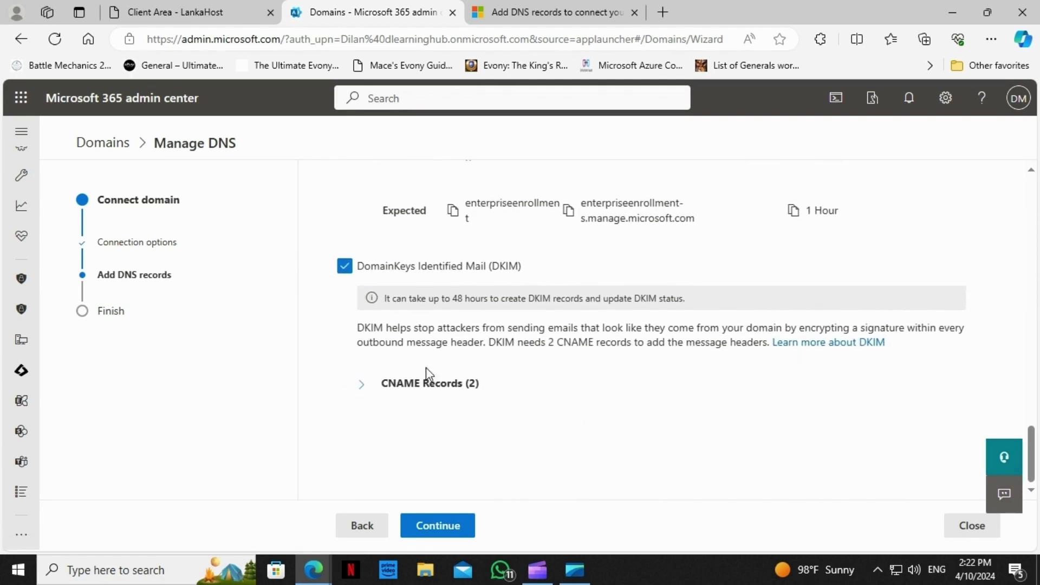
click(359, 381)
scroll(672, 390, down, 3)
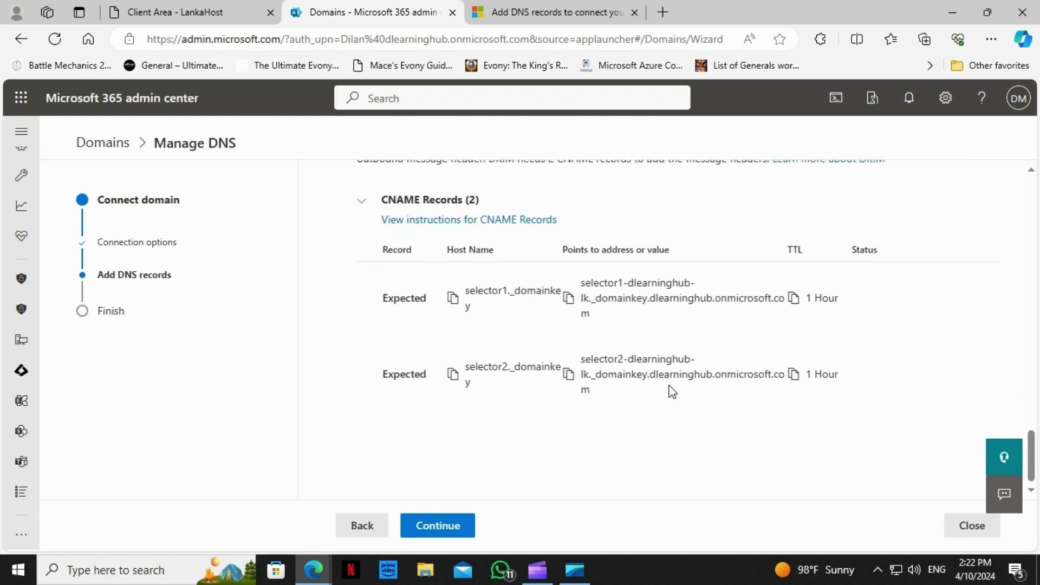
- Add a CNAME record at LankaHost with the DKIM host selector1._domainkey copied from Microsoft 365
click(451, 299)
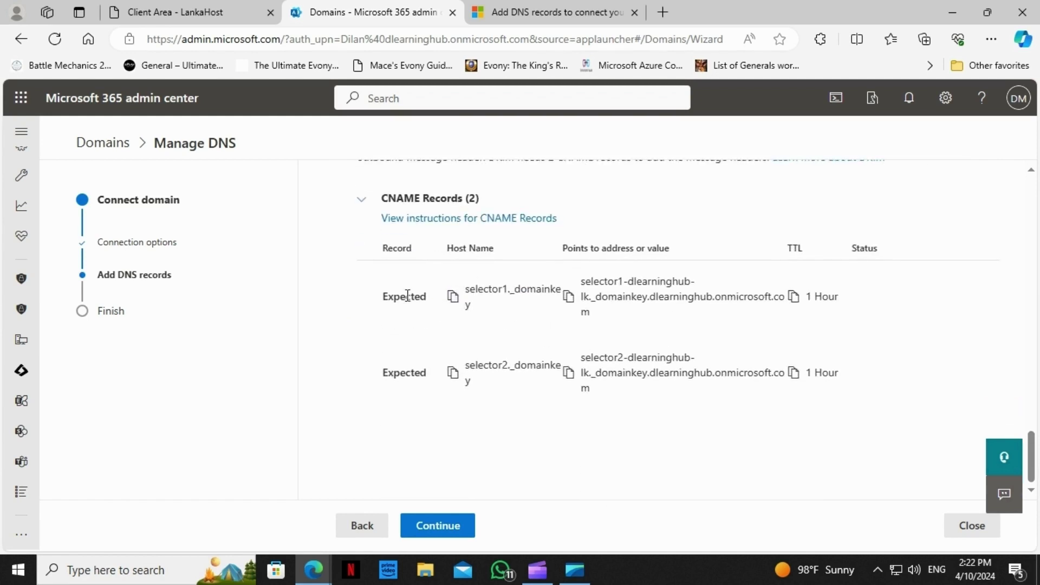
click(179, 11)
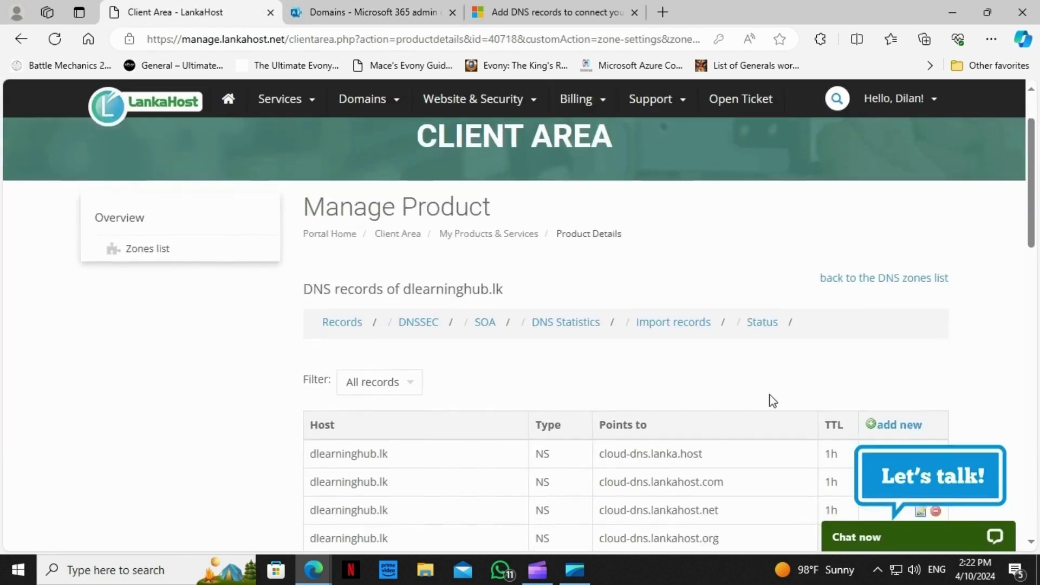
scroll(773, 401, down, 2)
click(892, 292)
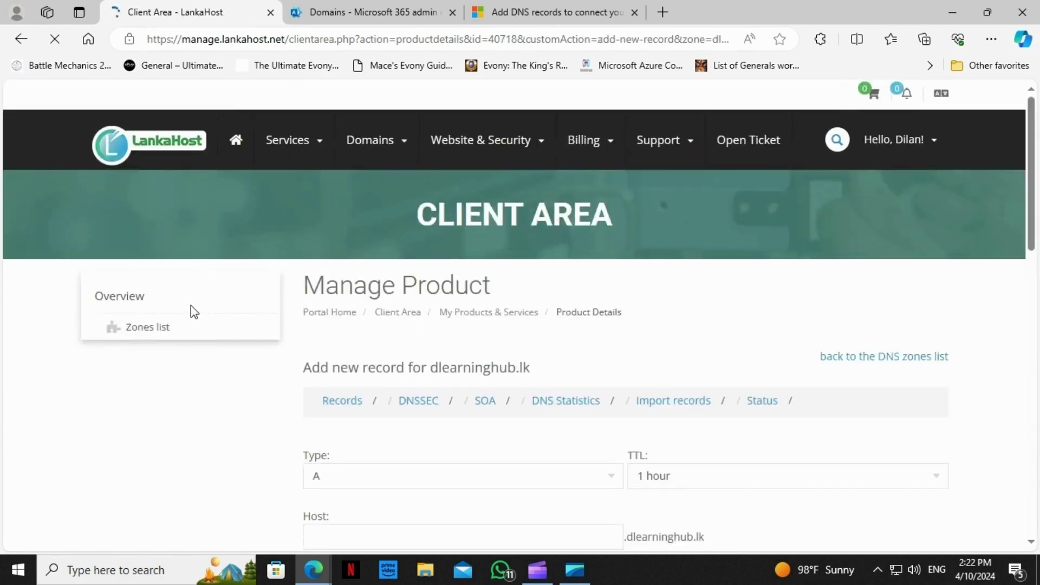
scroll(193, 313, down, 5)
click(378, 201)
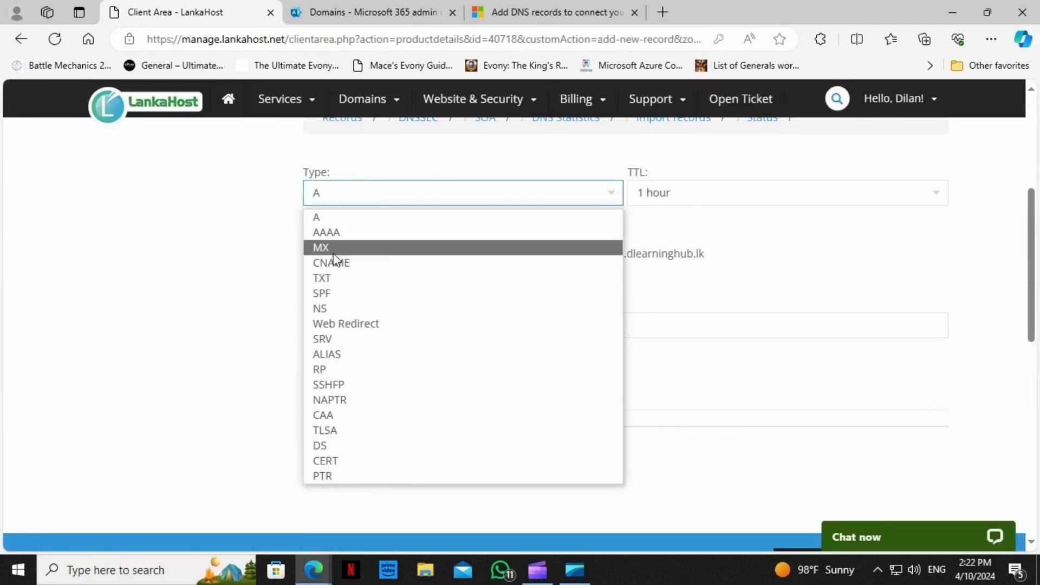
click(336, 260)
click(333, 255)
key(ctrl+v)
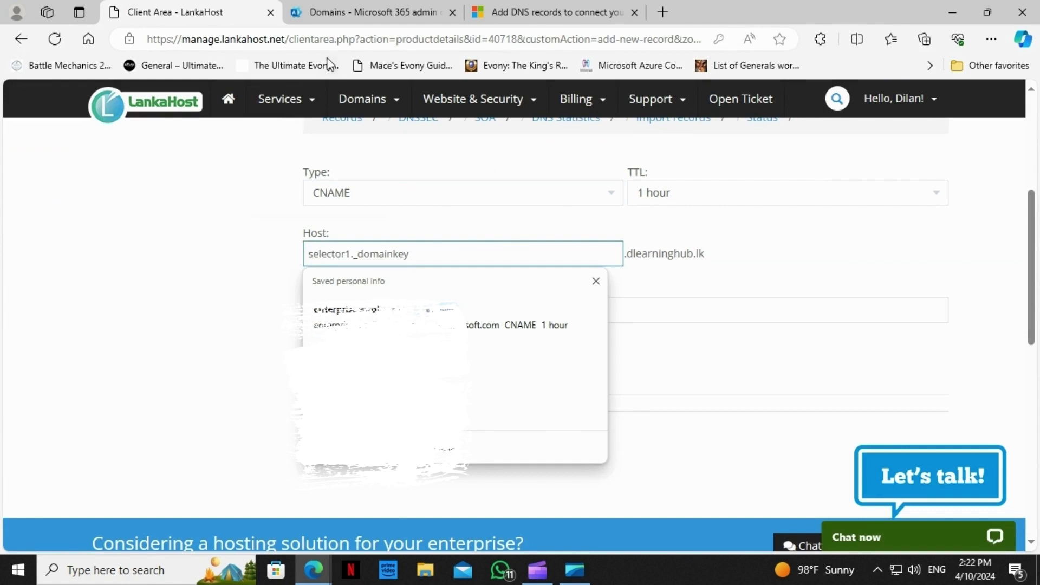
- Point the selector1 record to selector1-dlearninghub-lk._domainkey.dlearninghub.onmicrosoft.com, save it and check the zone's record list
click(382, 15)
click(568, 296)
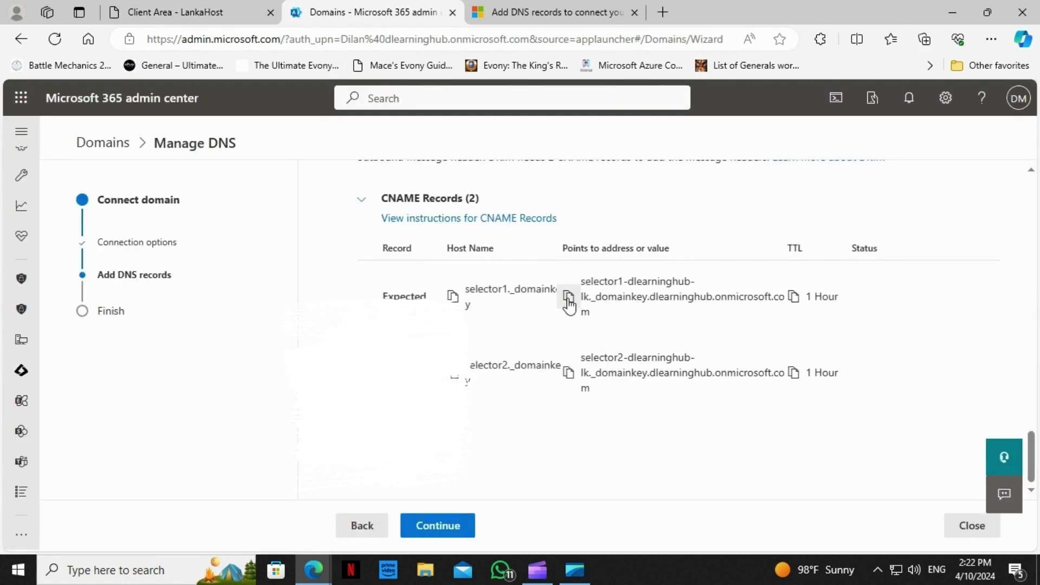
click(135, 12)
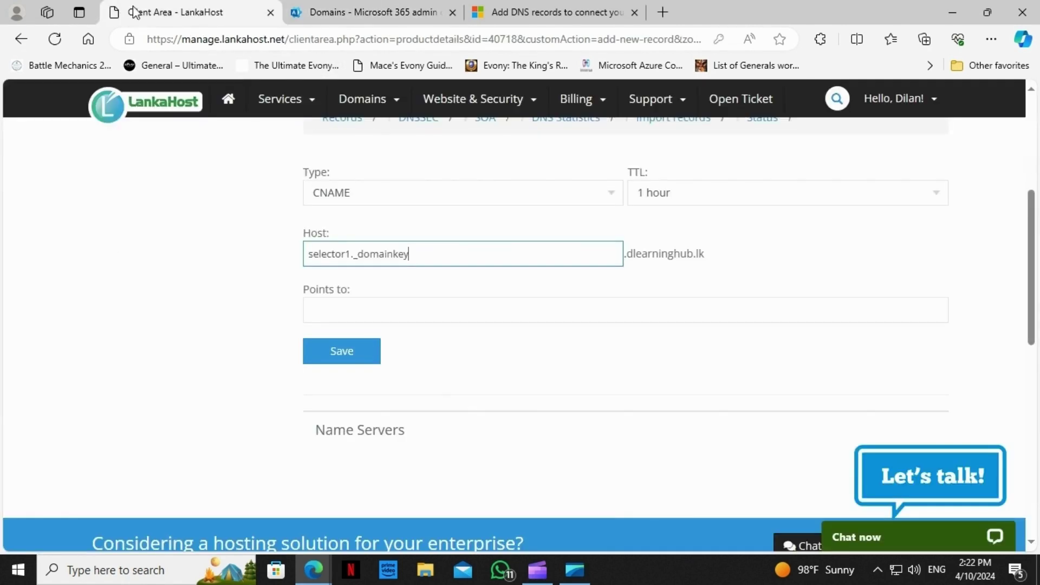
click(342, 311)
key(ctrl+v)
click(171, 325)
click(314, 360)
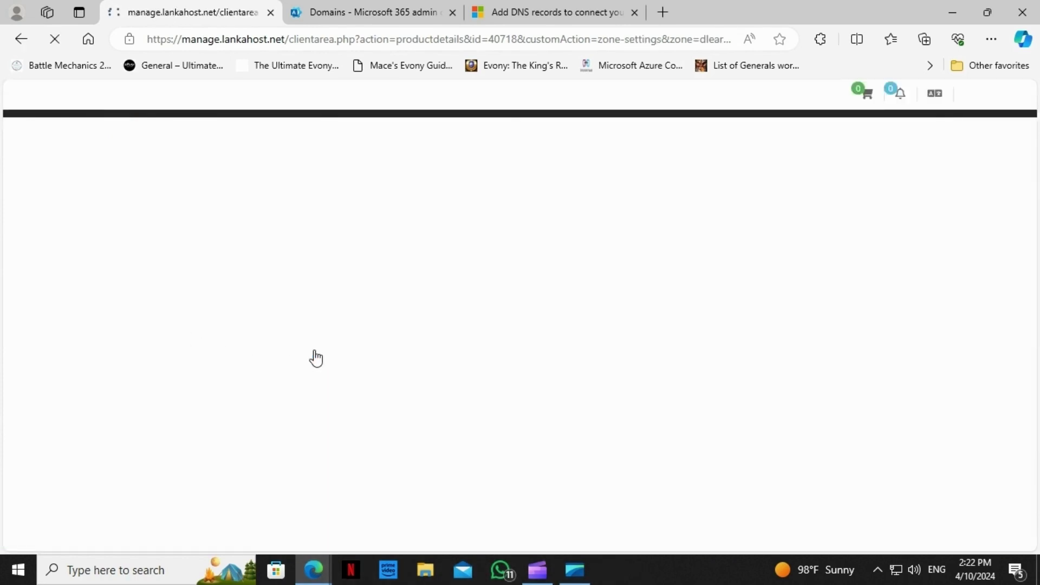
scroll(315, 355, down, 10)
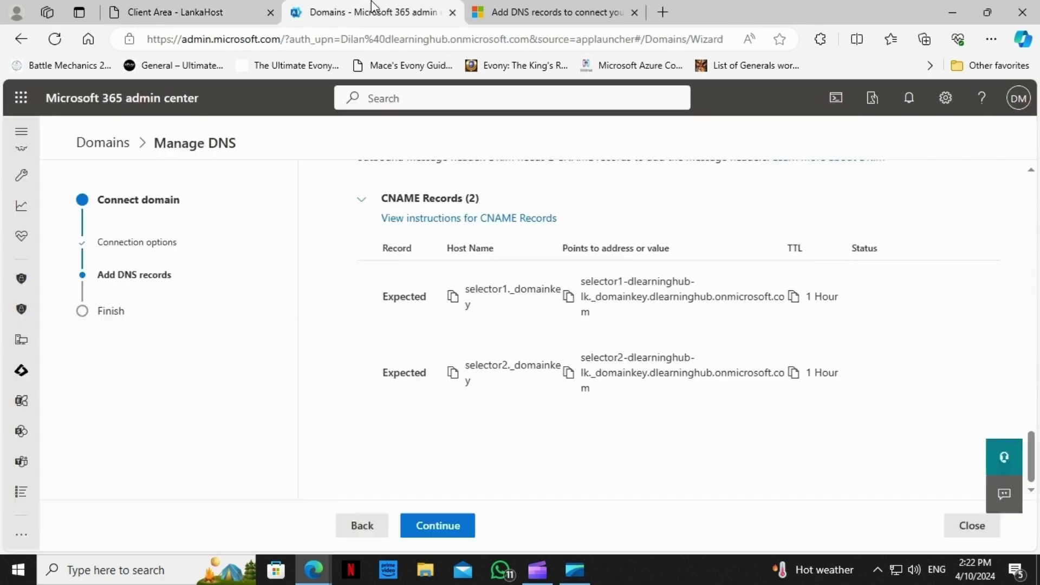
- Create the second DKIM CNAME record at LankaHost, using the host selector2._domainkey from Microsoft 365
click(372, 2)
click(239, 12)
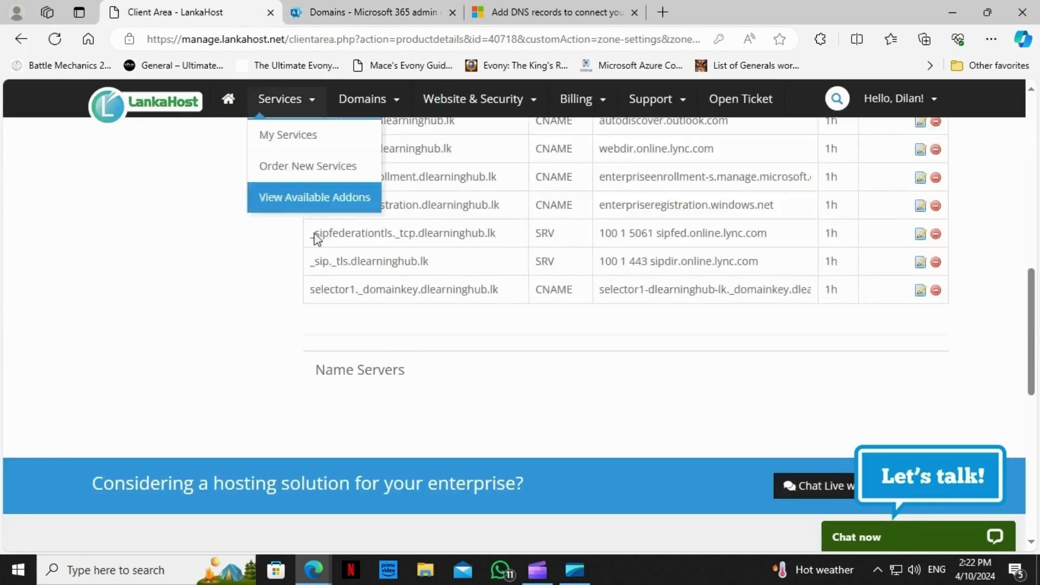
scroll(353, 341, up, 8)
click(883, 292)
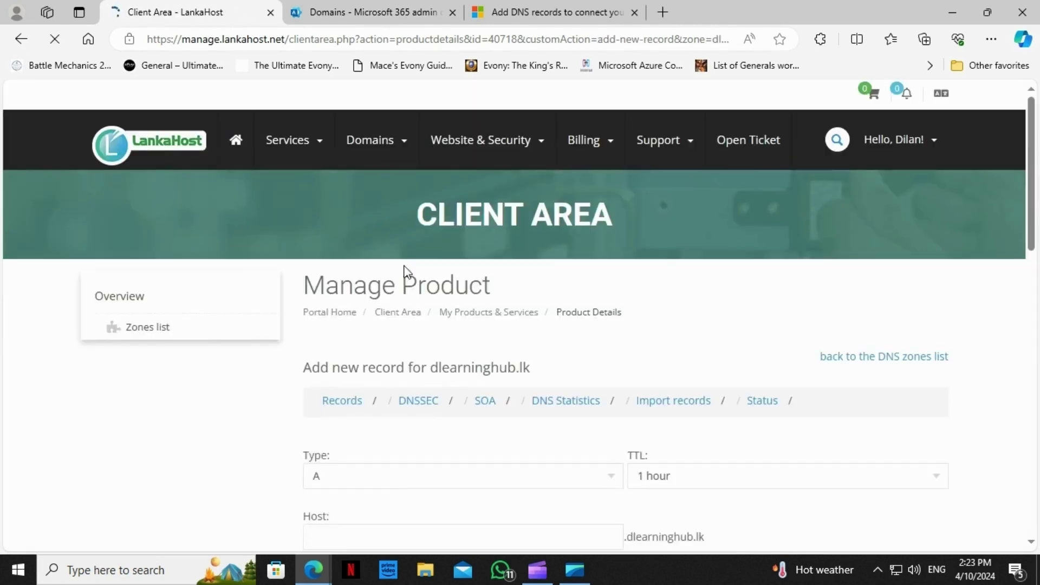
scroll(418, 403, down, 2)
click(320, 330)
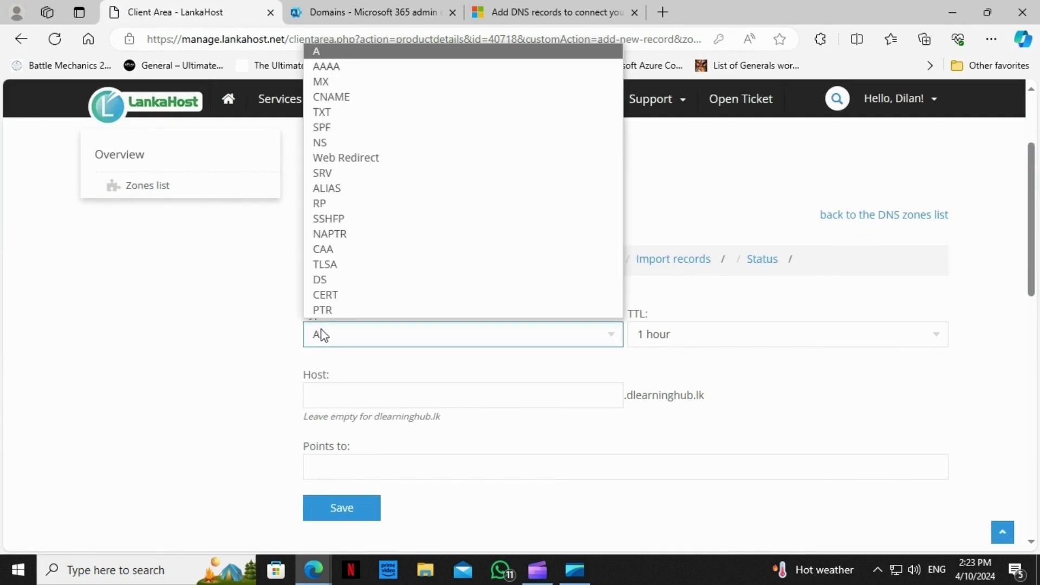
click(332, 96)
click(363, 395)
key(ctrl+v)
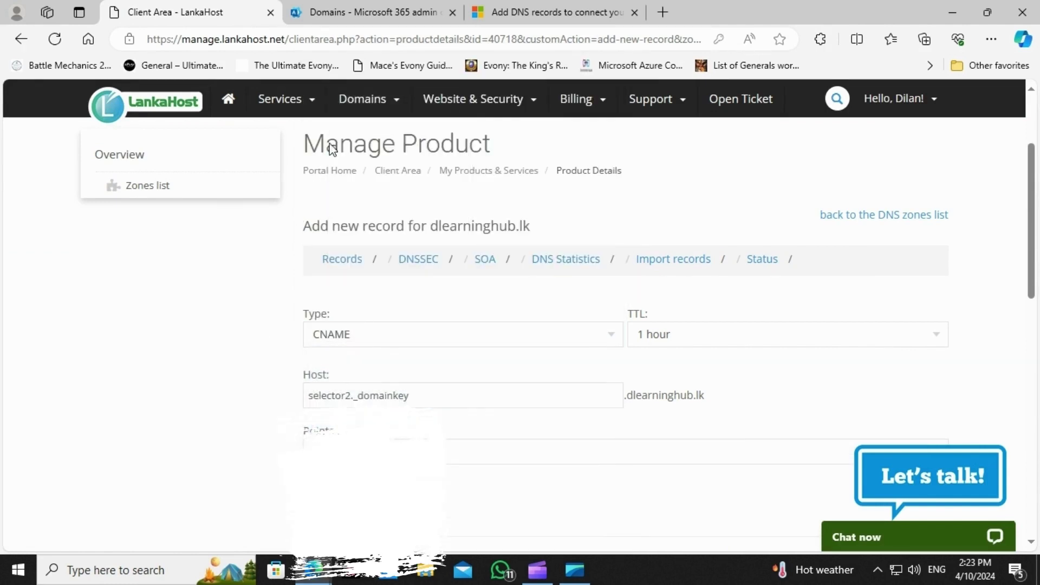
- Copy selector2-dlearninghub-lk._domainkey.dlearninghub.onmicrosoft.com from Microsoft 365 into the selector2 record's destination and save the record
click(374, 12)
click(575, 381)
click(147, 10)
click(344, 453)
key(ctrl+v)
click(324, 493)
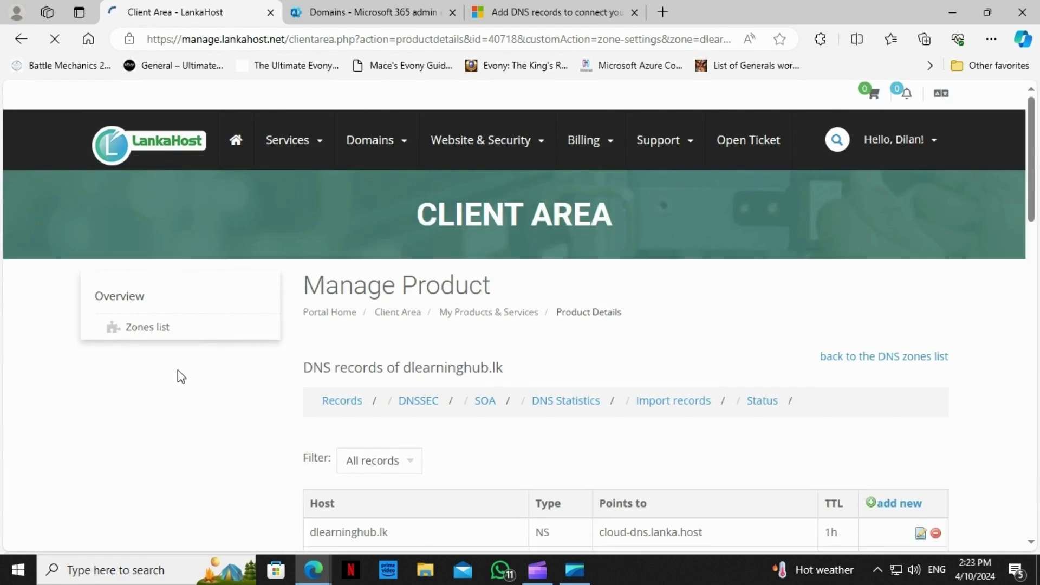
- Check the zone's record list at LankaHost, return to the Microsoft 365 admin center and have it verify the DNS records
scroll(182, 377, down, 5)
scroll(818, 310, down, 4)
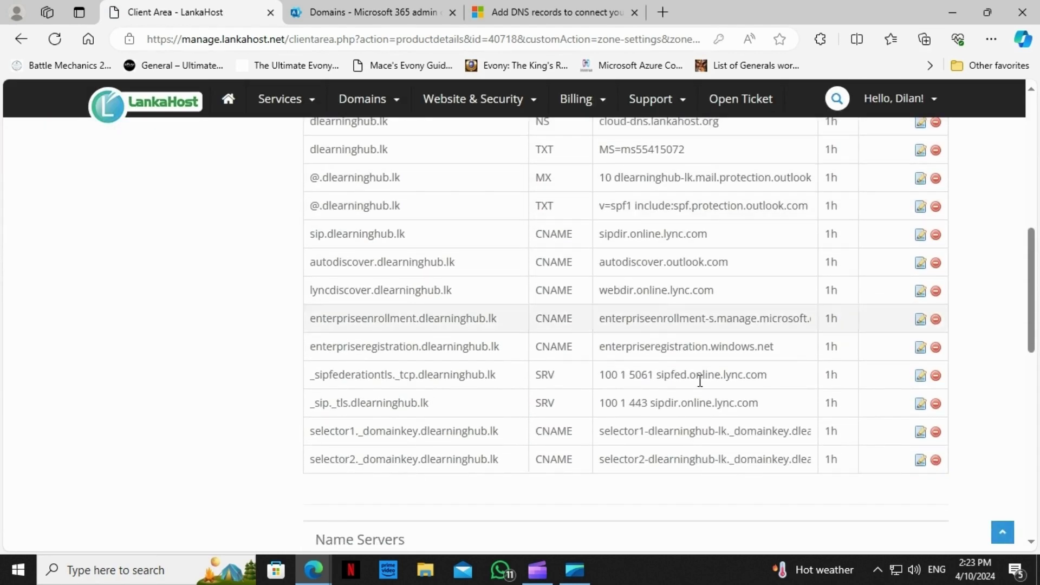
click(422, 9)
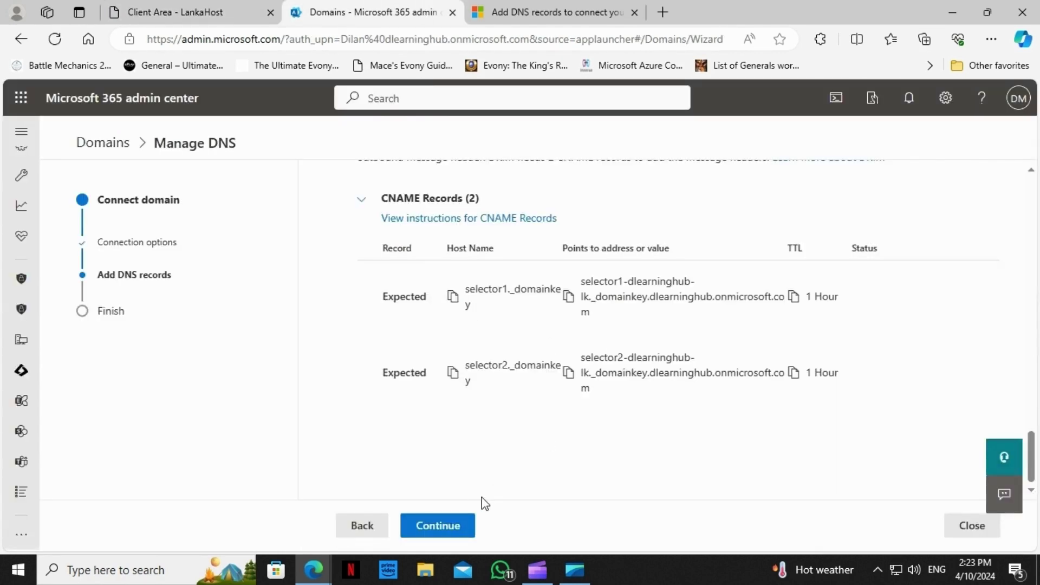
click(457, 528)
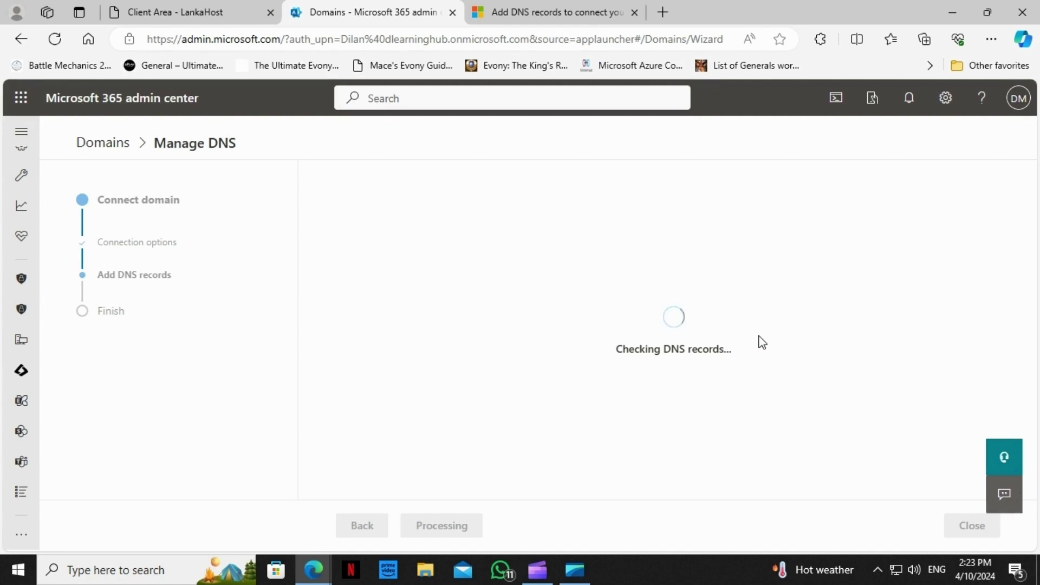
- Review the verification status of the Exchange records and the two DKIM CNAME records for dlearninghub.lk
scroll(646, 340, down, 3)
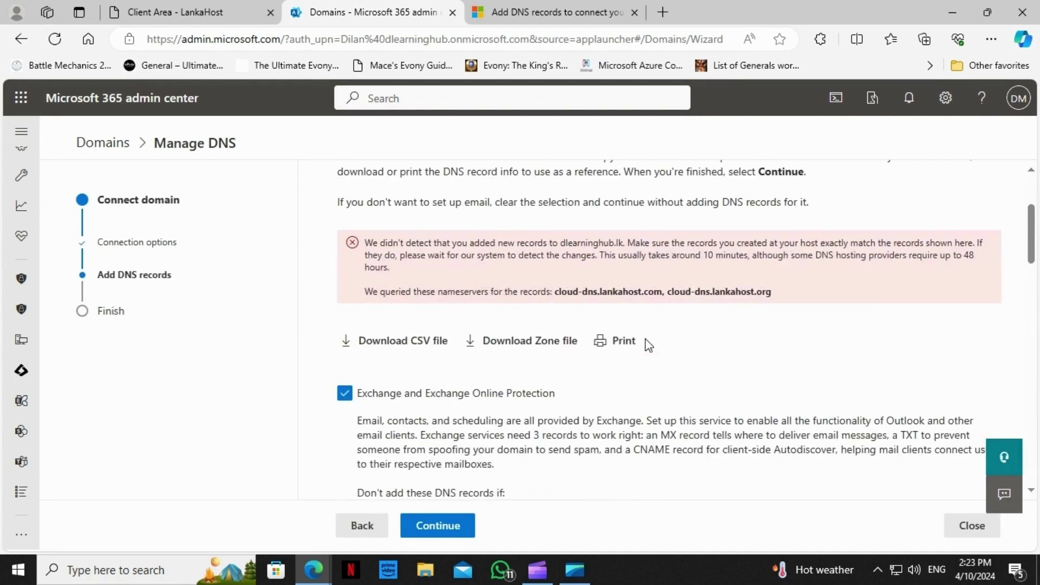
scroll(615, 341, down, 4)
scroll(542, 353, down, 12)
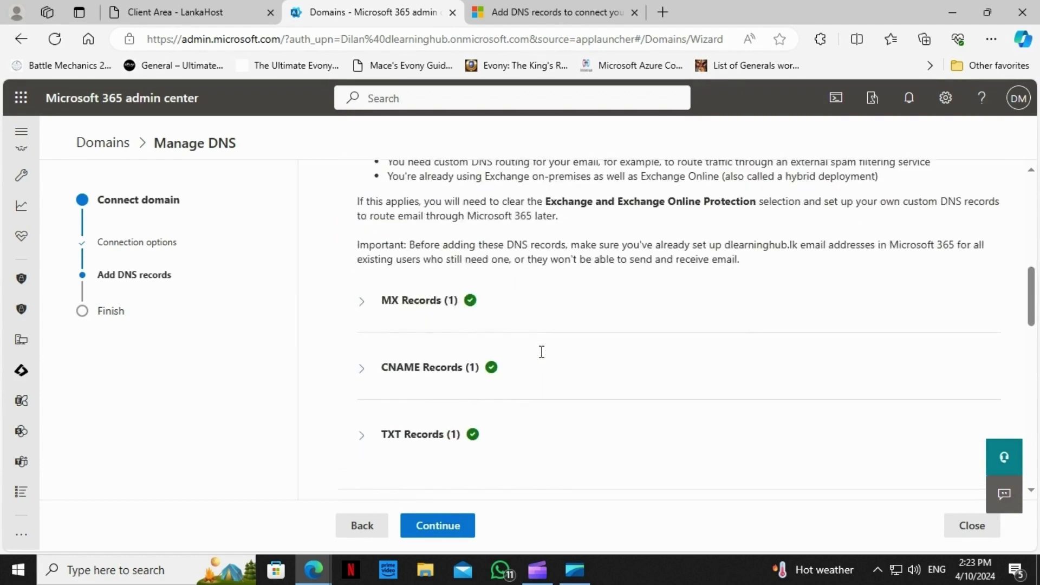
scroll(543, 358, down, 3)
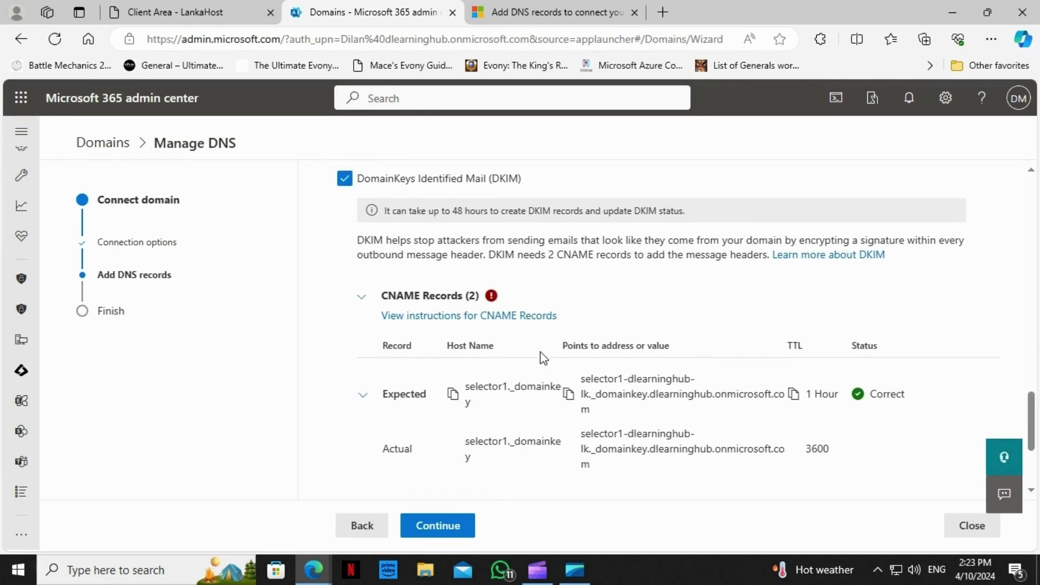
scroll(615, 418, down, 3)
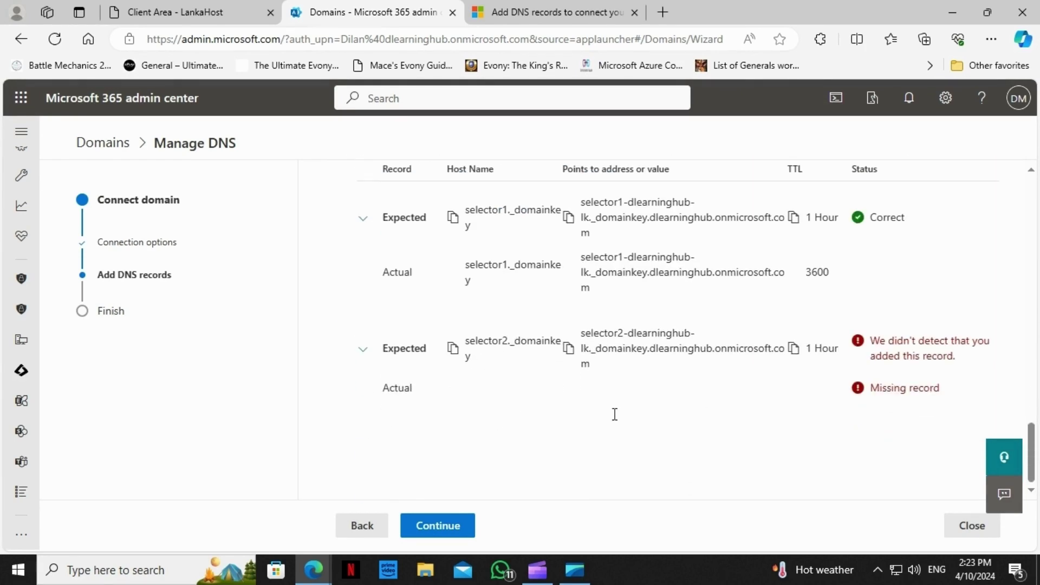
- Rerun the DNS record check and examine the selector2 record's status and the notice about how long detection takes
click(470, 530)
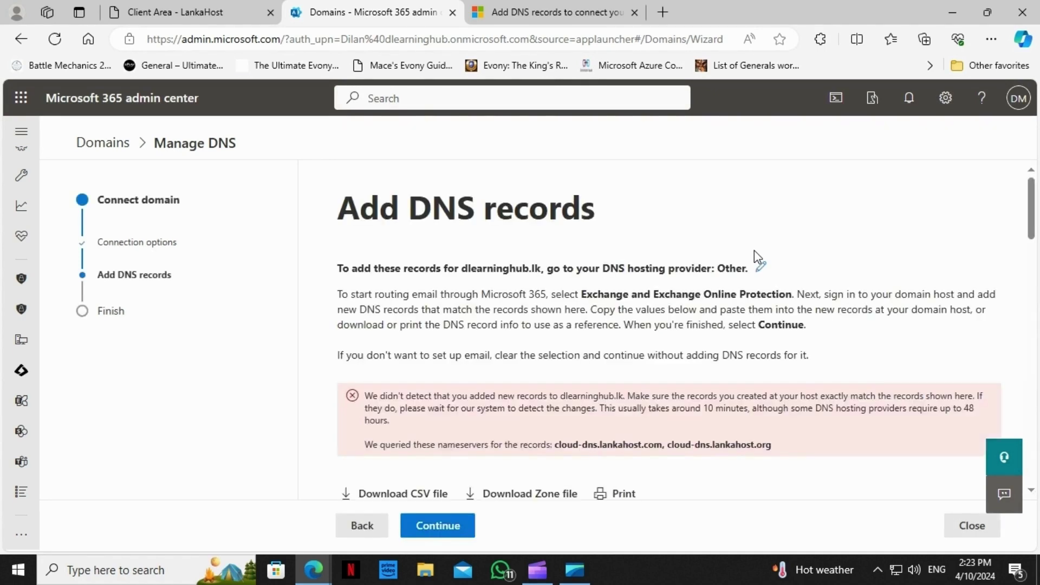
scroll(608, 330, down, 3)
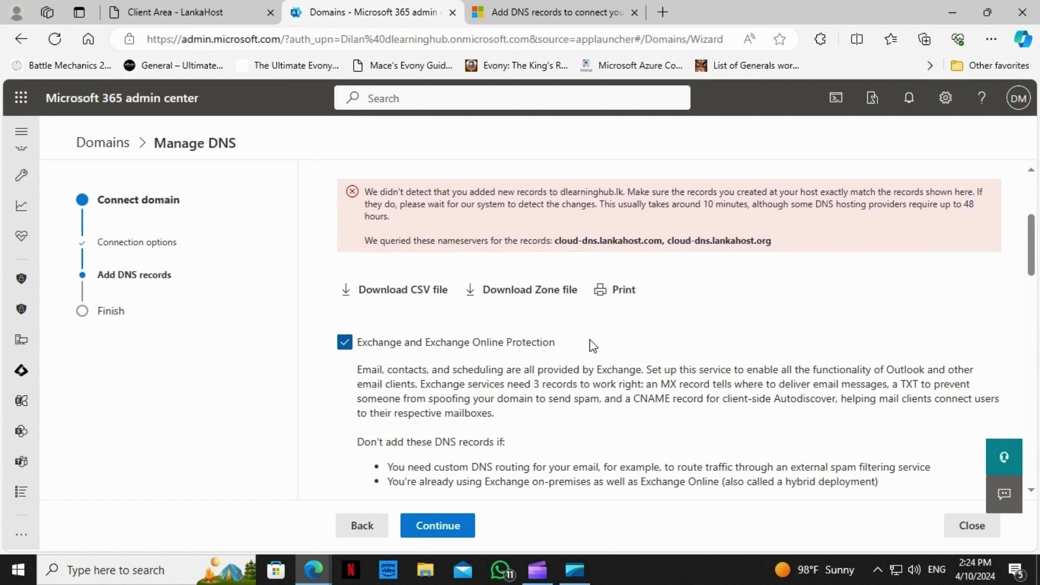
scroll(679, 353, down, 15)
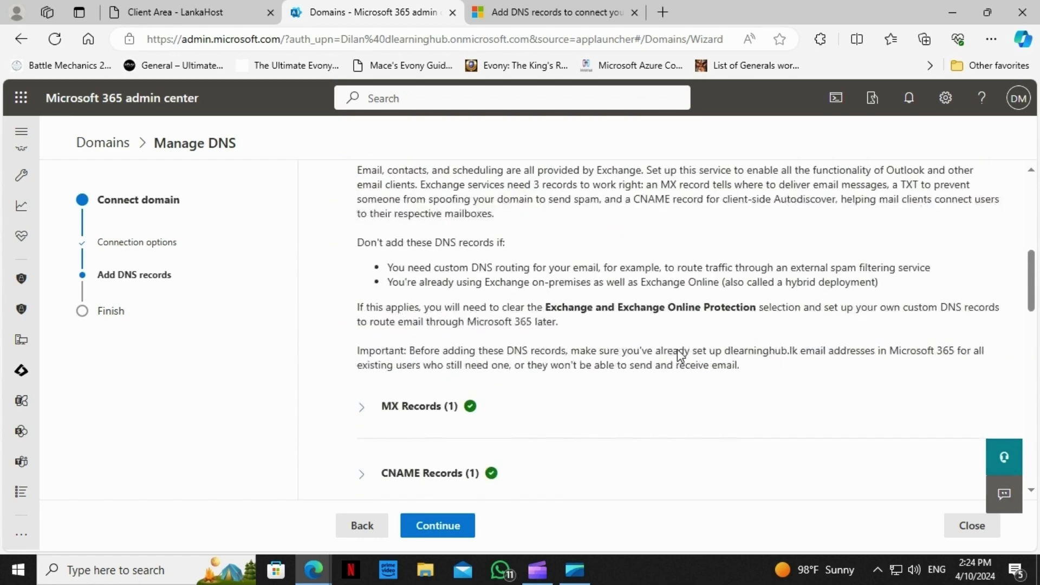
scroll(681, 356, down, 5)
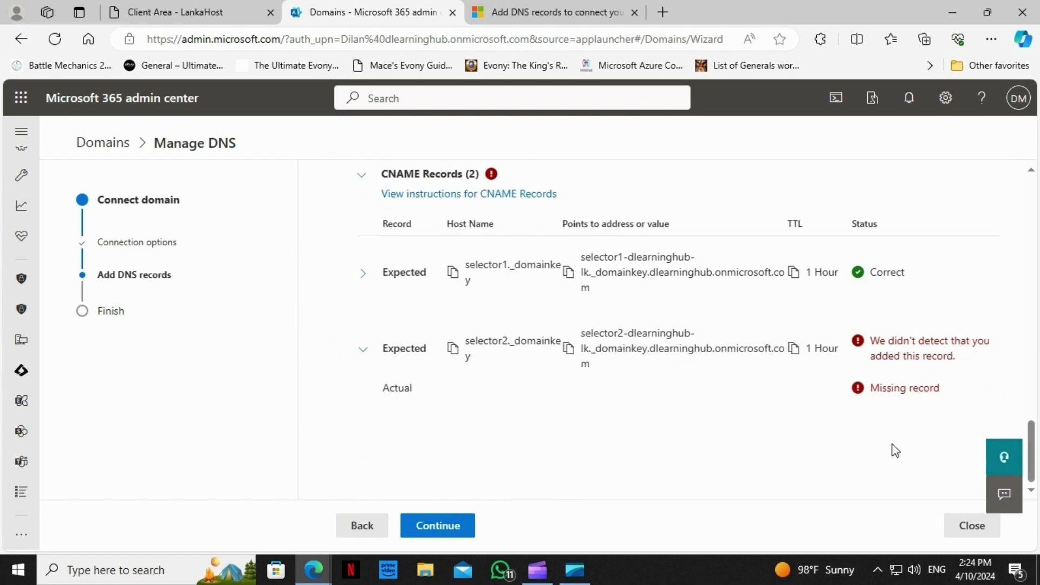
drag(1032, 451, 1003, 177)
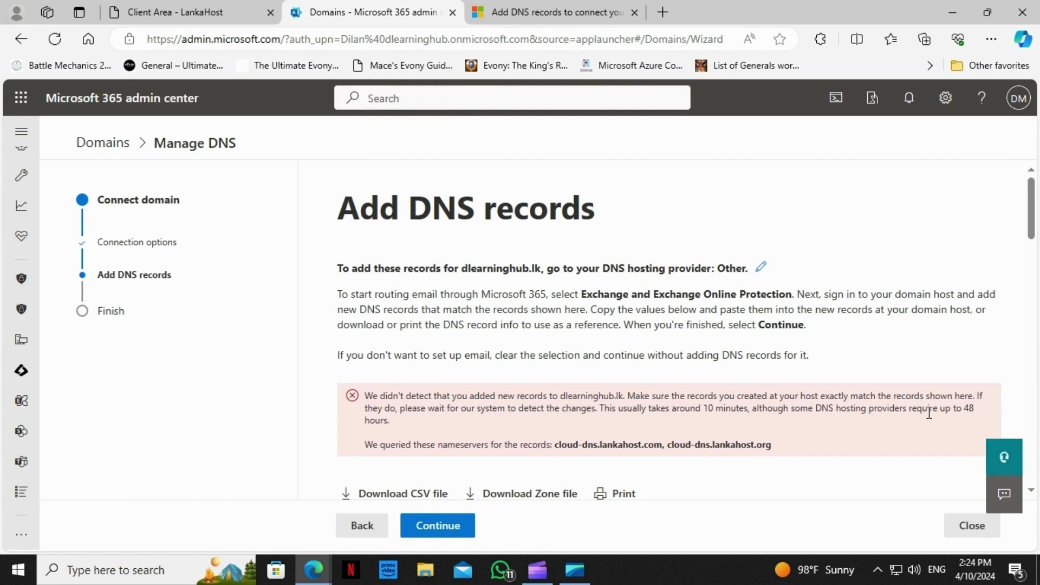
drag(816, 408, 967, 408)
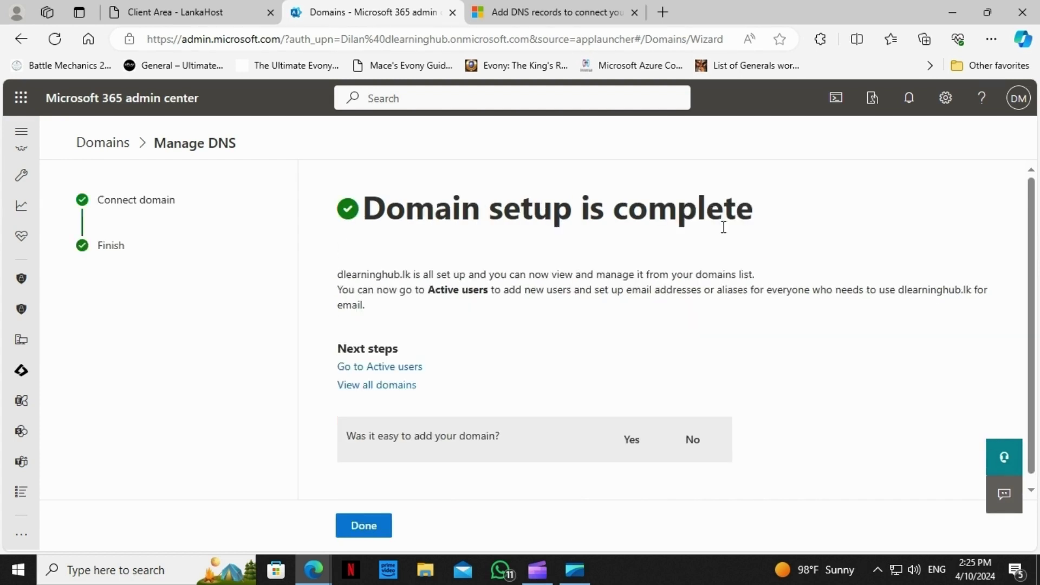
- Finish the domain setup and open dlearninghub.lk from the domain list to review its Microsoft Exchange DNS records
click(364, 524)
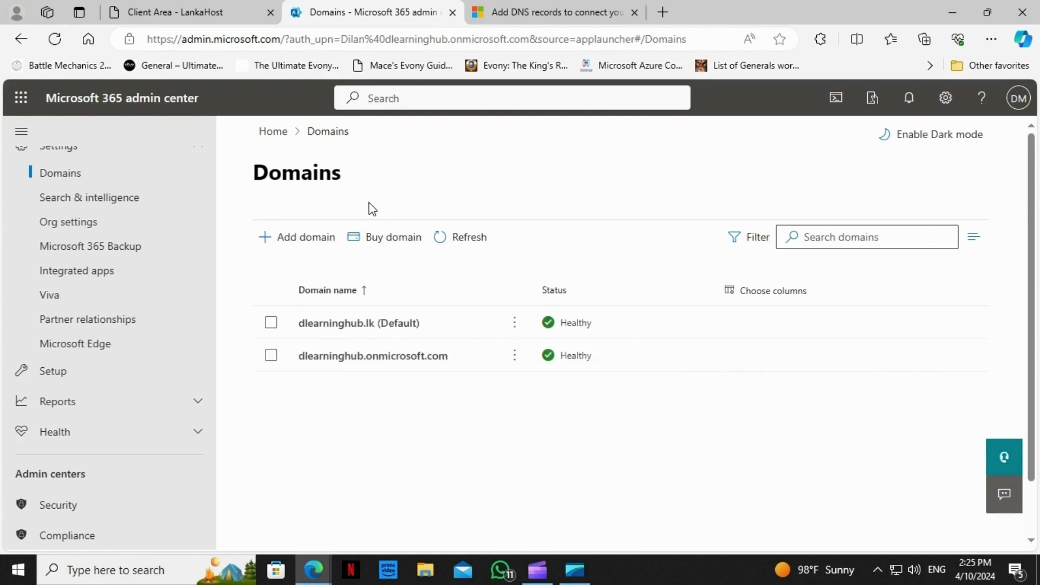
click(419, 330)
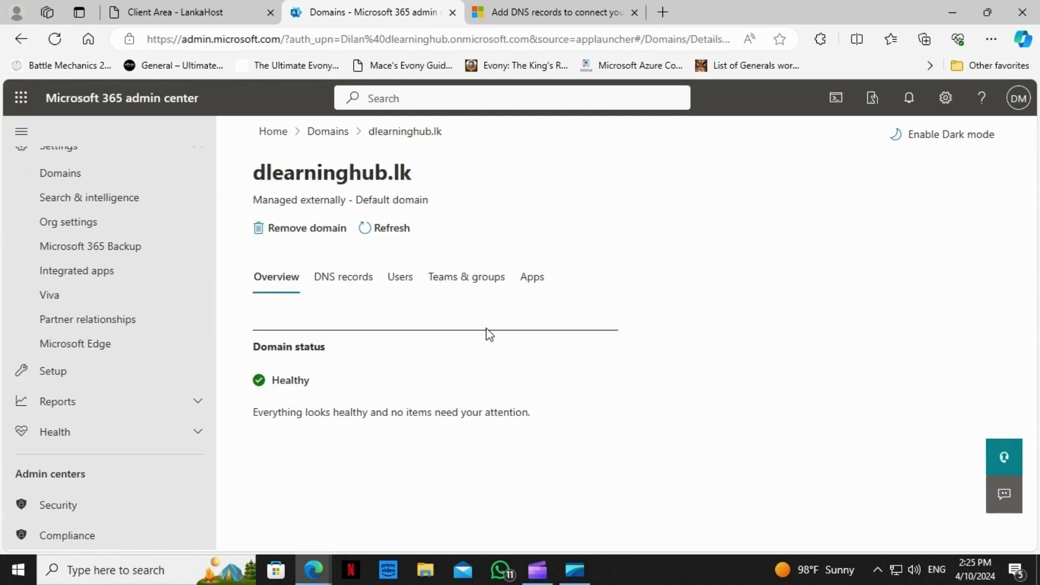
click(351, 277)
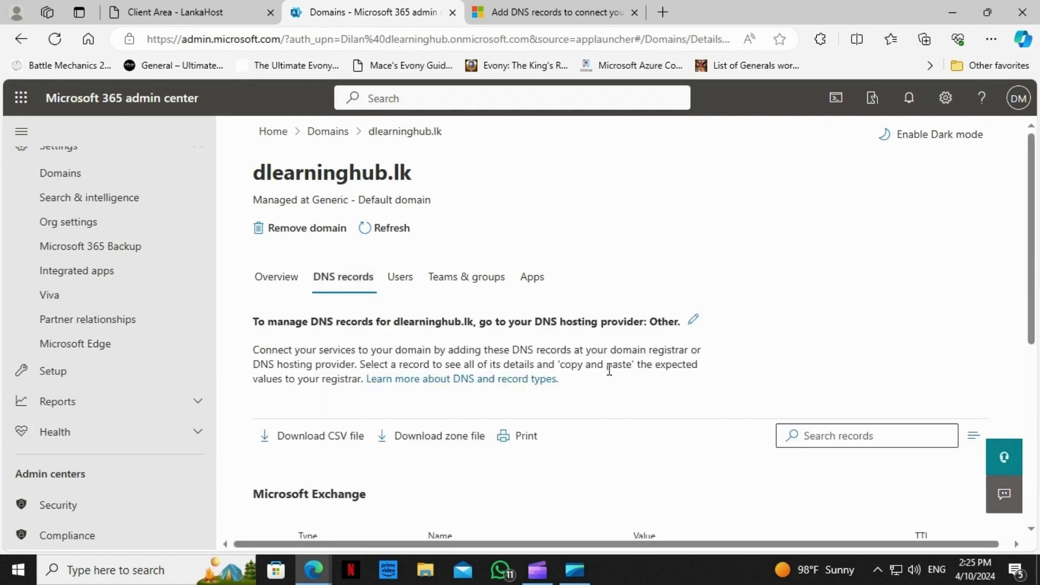
scroll(609, 370, down, 5)
scroll(608, 369, up, 1)
scroll(608, 369, up, 2)
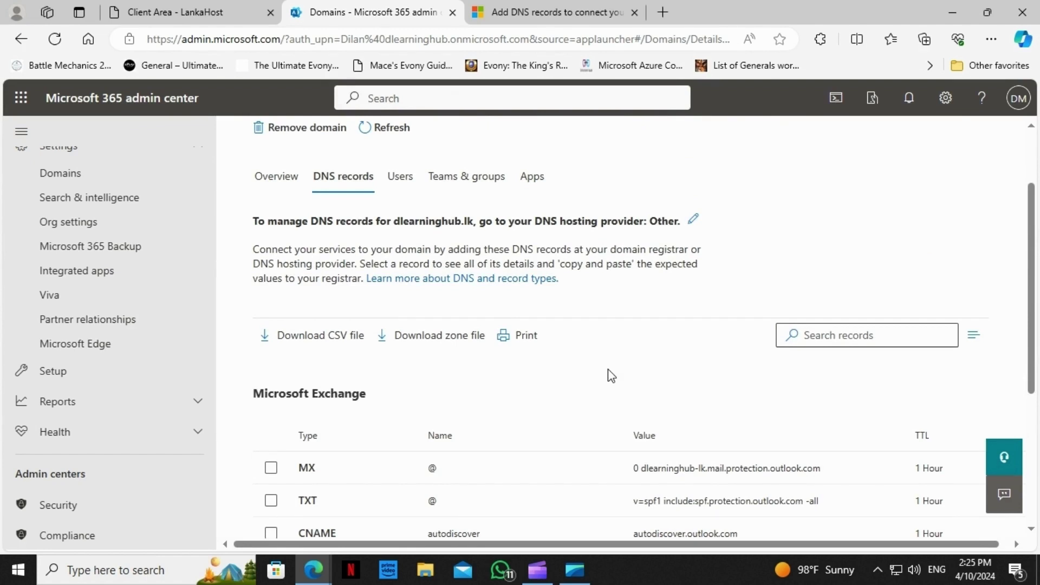
scroll(608, 369, down, 1)
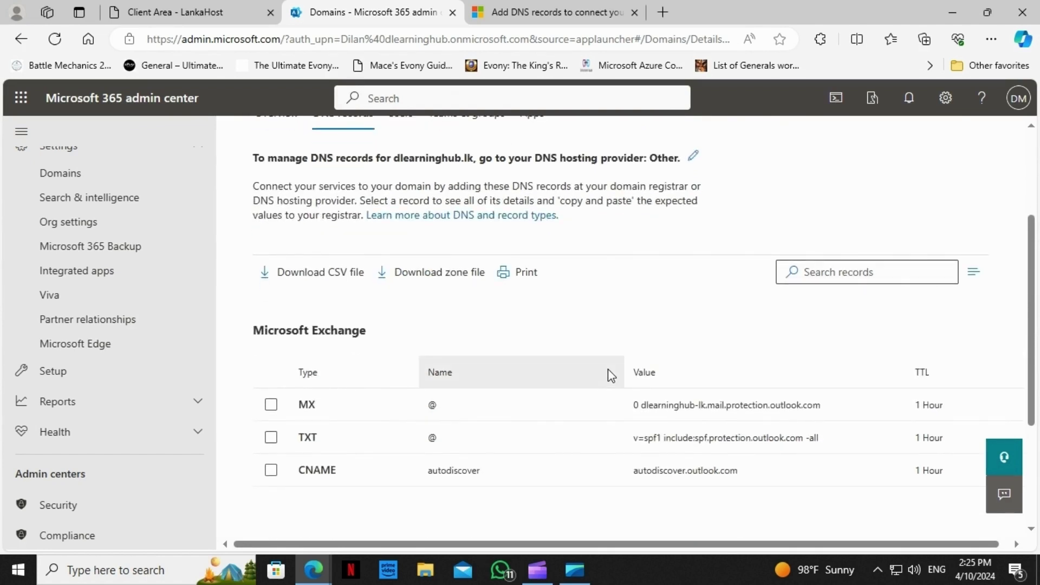
scroll(608, 369, up, 2)
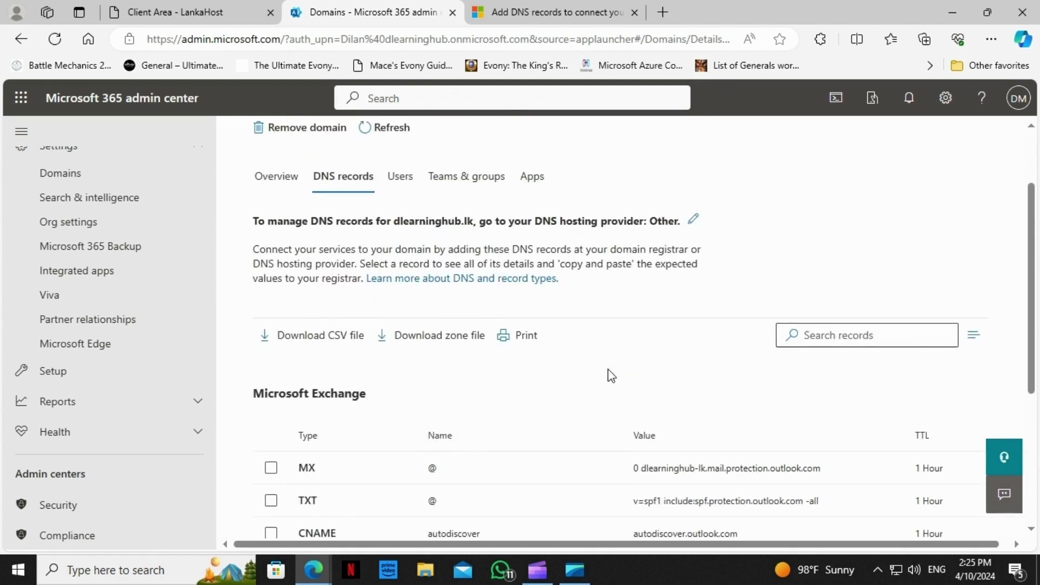
- View the users assigned to dlearninghub.lk, return to its DNS records and refresh the domain details
click(400, 239)
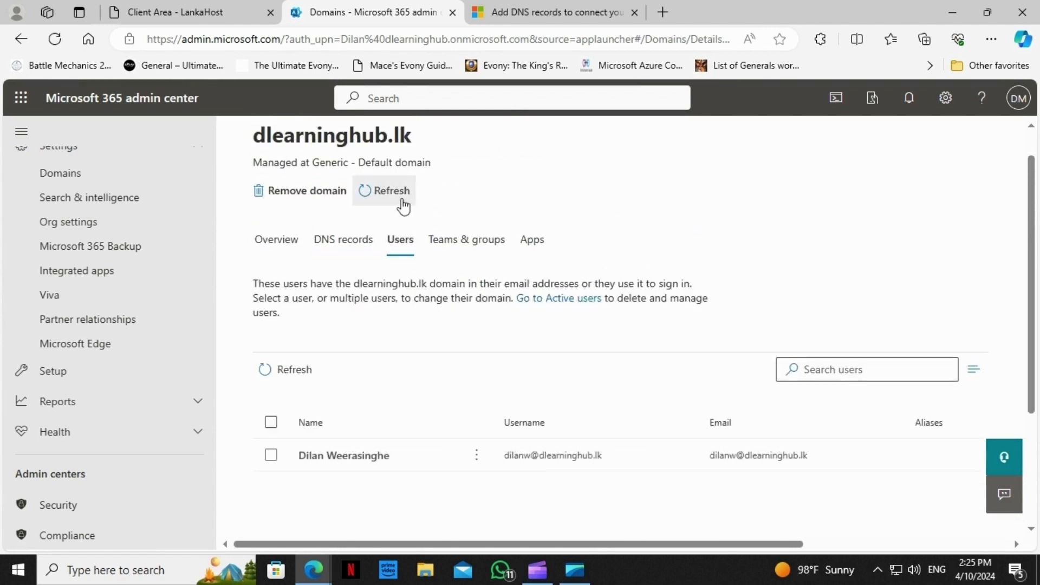
click(336, 244)
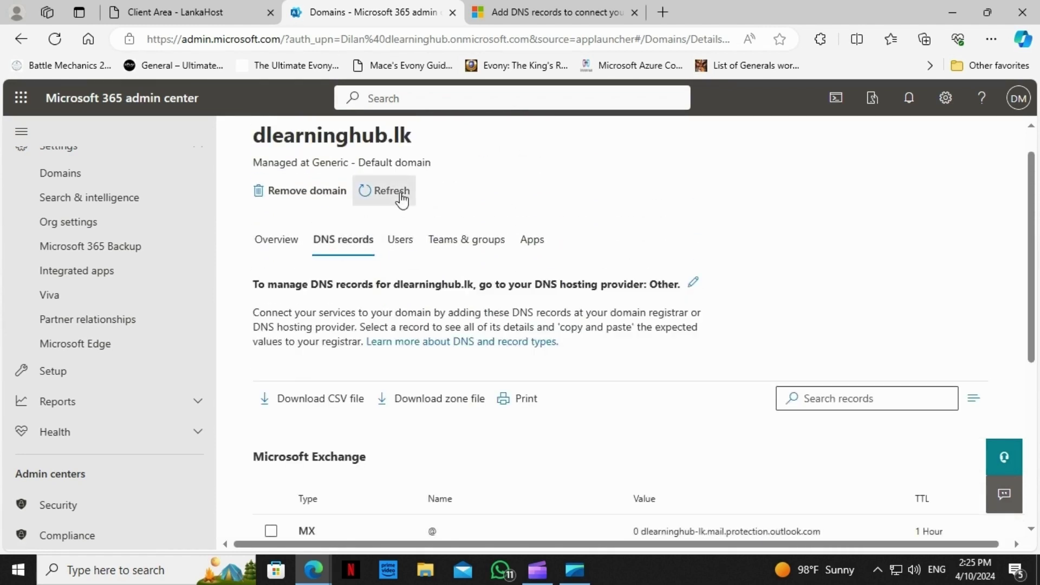
click(374, 193)
- Examine the status of dlearninghub.lk's DNS records for Exchange, Skype for Business, Basic Mobility & Security and DKIM
scroll(681, 418, down, 5)
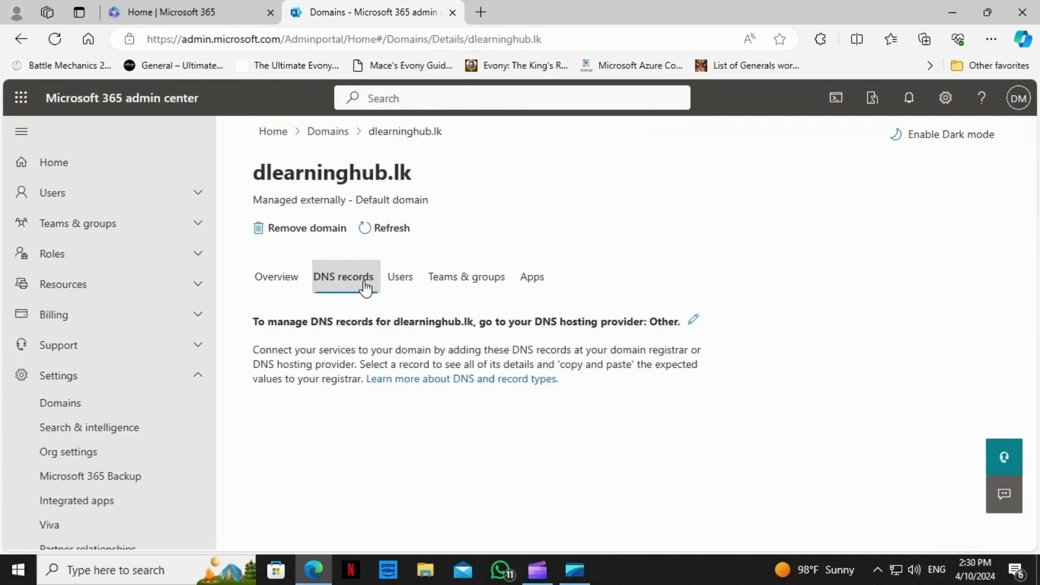
scroll(576, 307, down, 3)
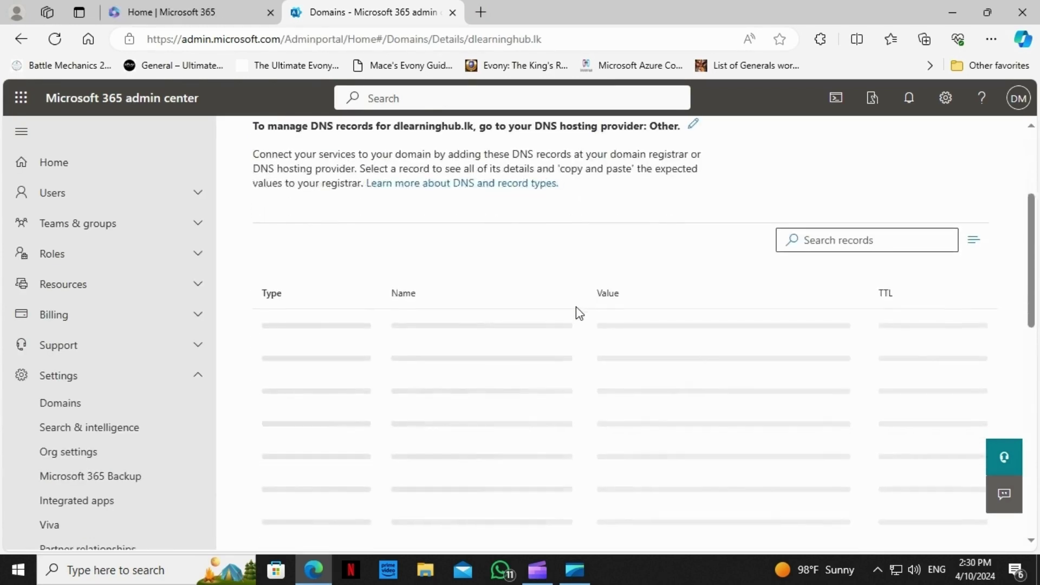
scroll(642, 216, down, 10)
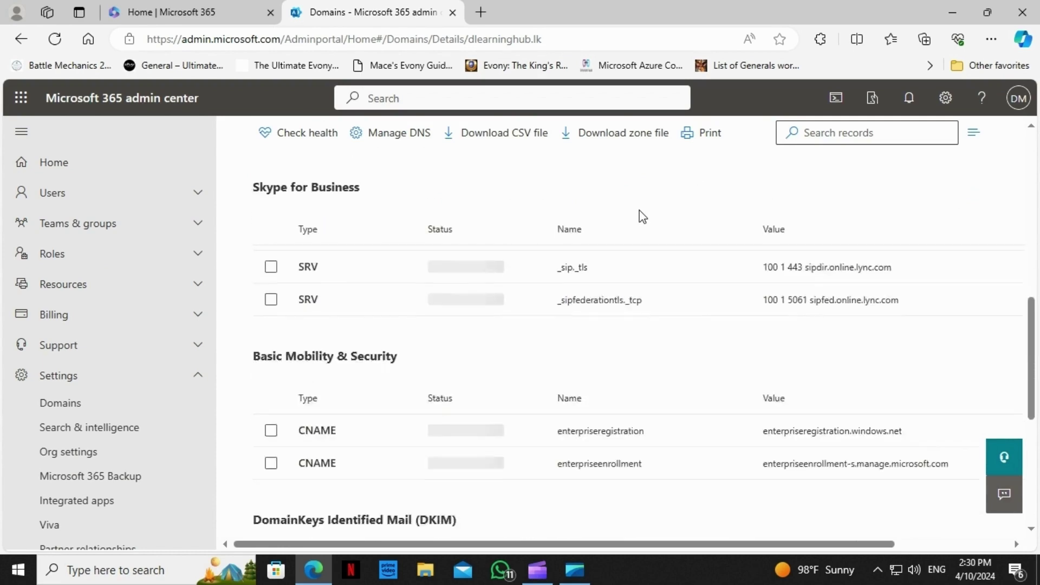
scroll(674, 394, up, 9)
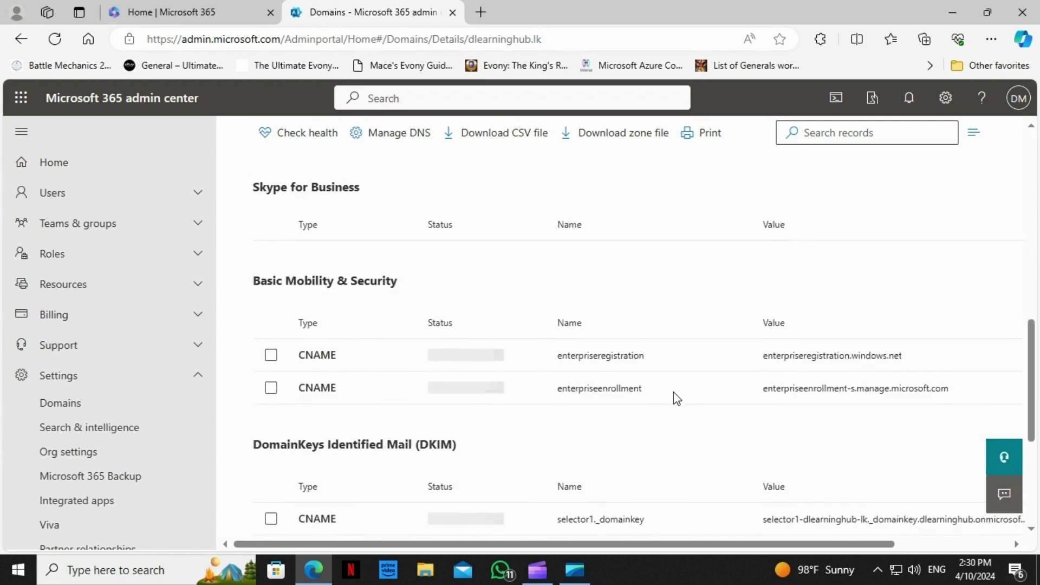
scroll(989, 284, up, 5)
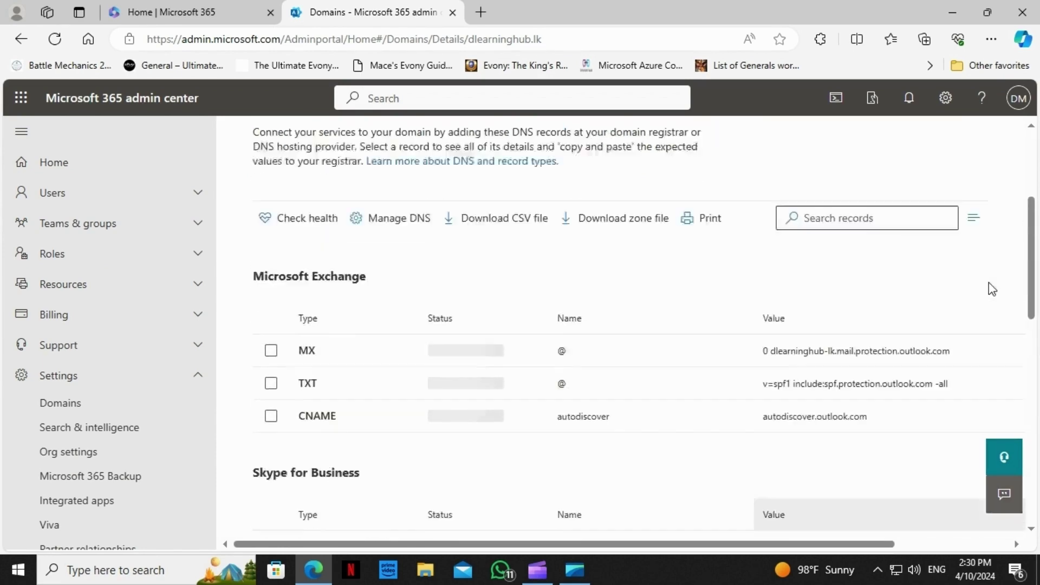
scroll(827, 327, down, 6)
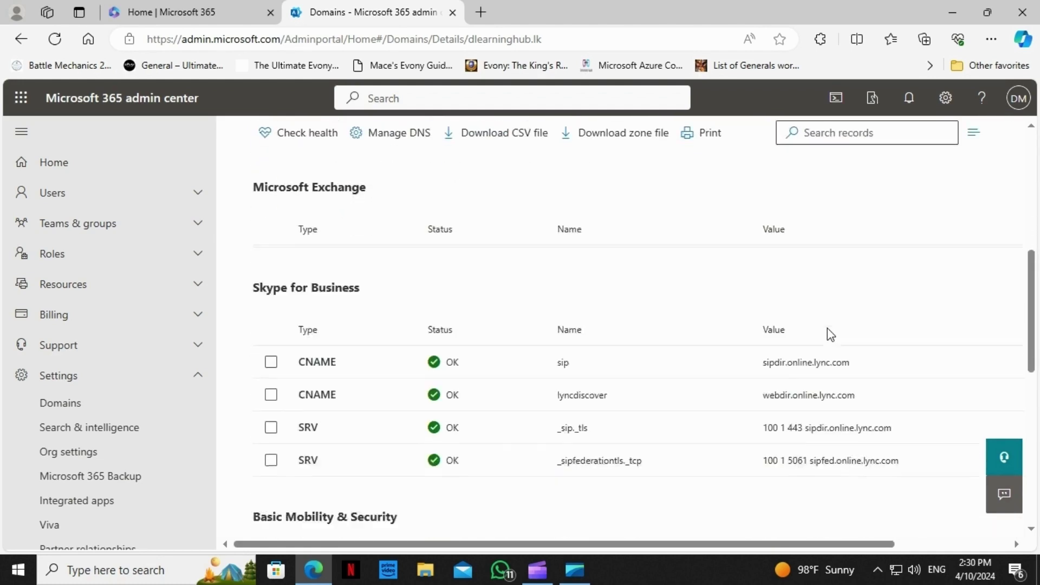
drag(1030, 319, 1028, 172)
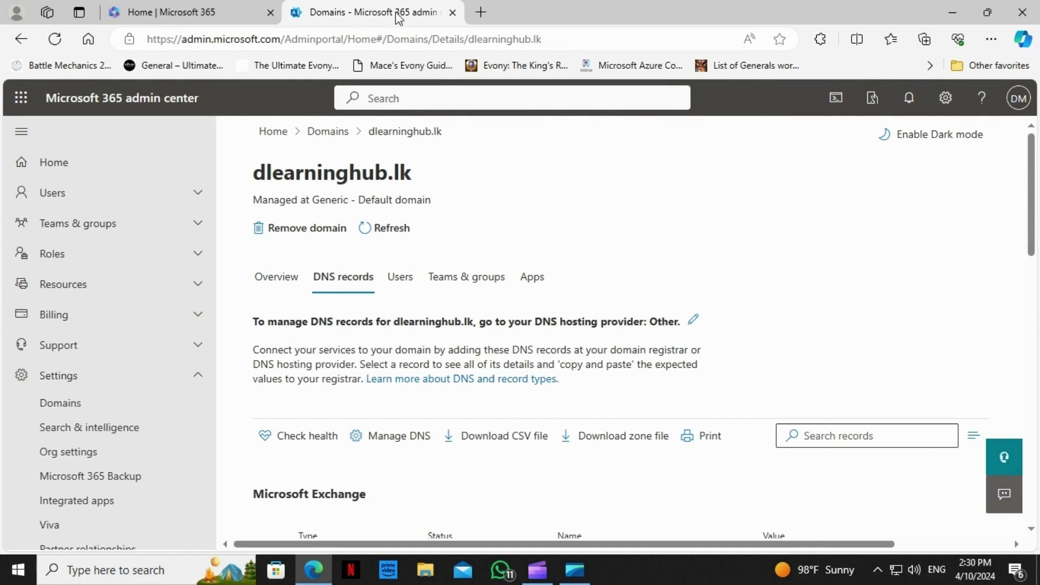
- Open the list of active users in the admin center
click(67, 194)
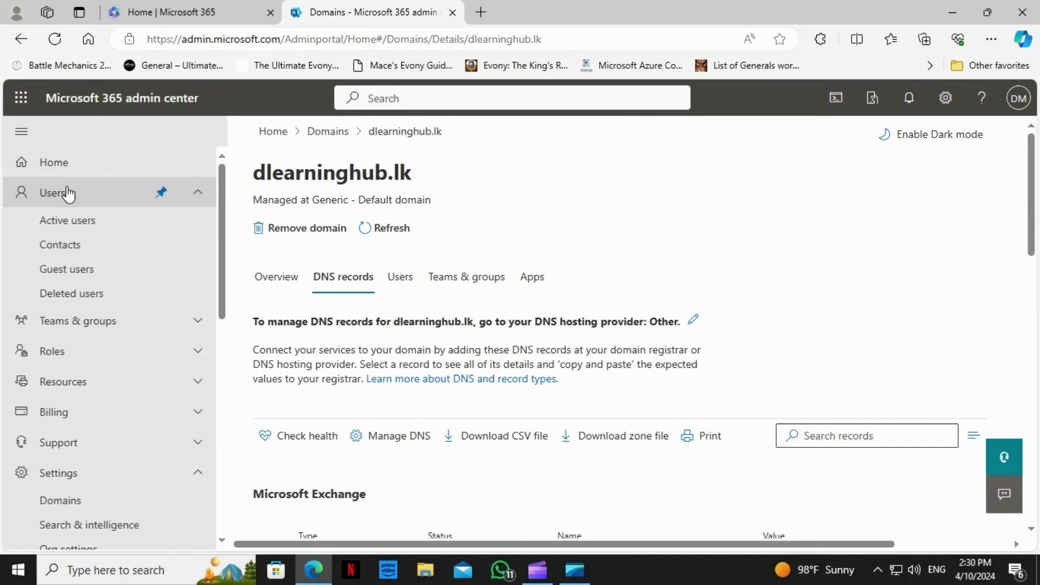
click(68, 222)
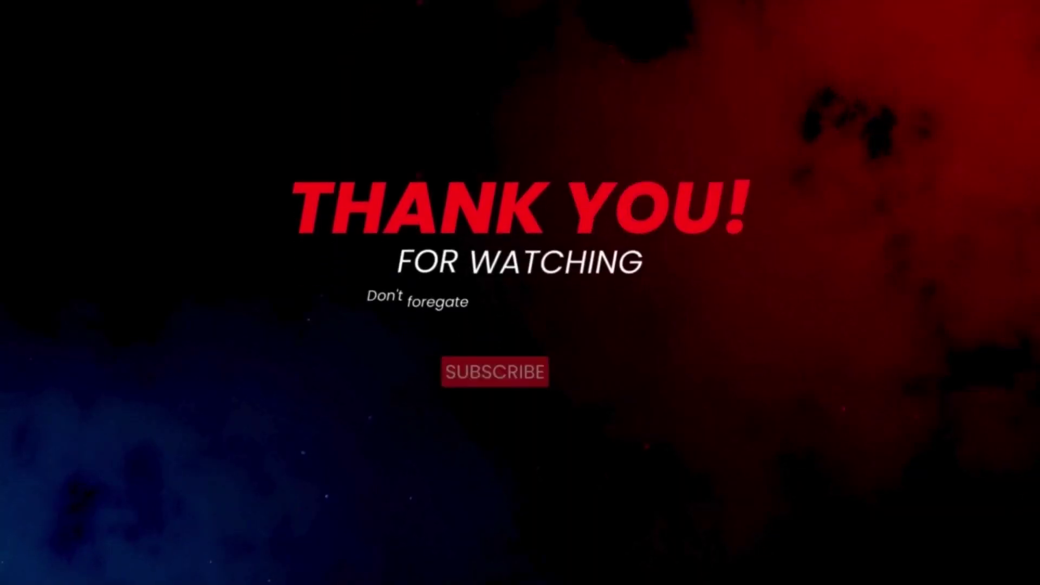